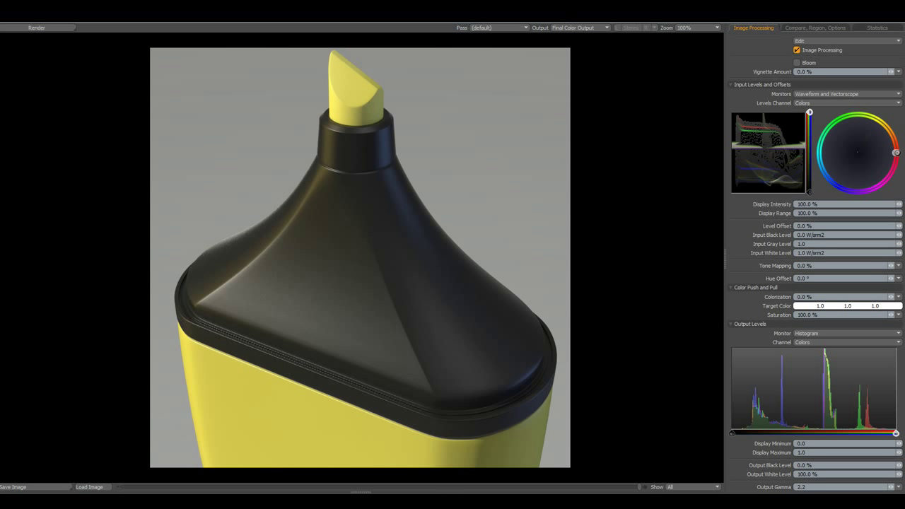
Switch to modo and draw a 16-sided cylinder about 130 mm in radius near the origin in the top view
key(alt+Tab)
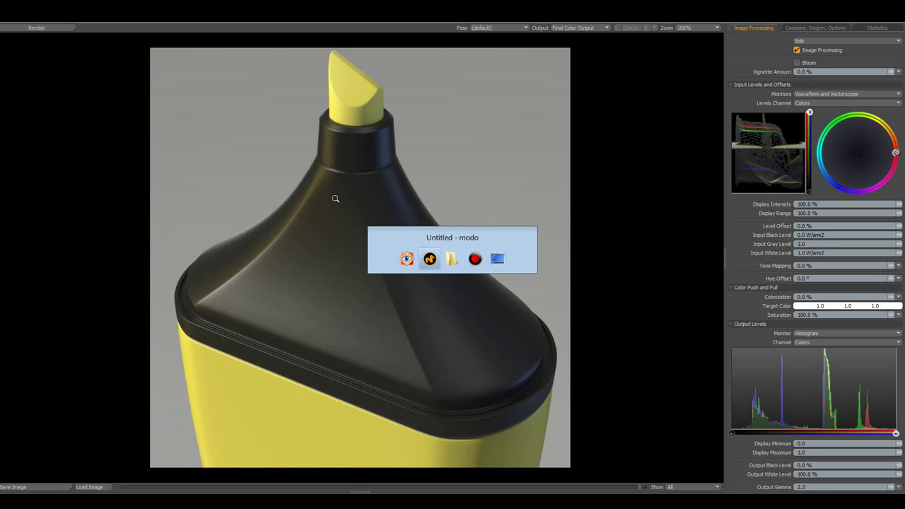
click(431, 259)
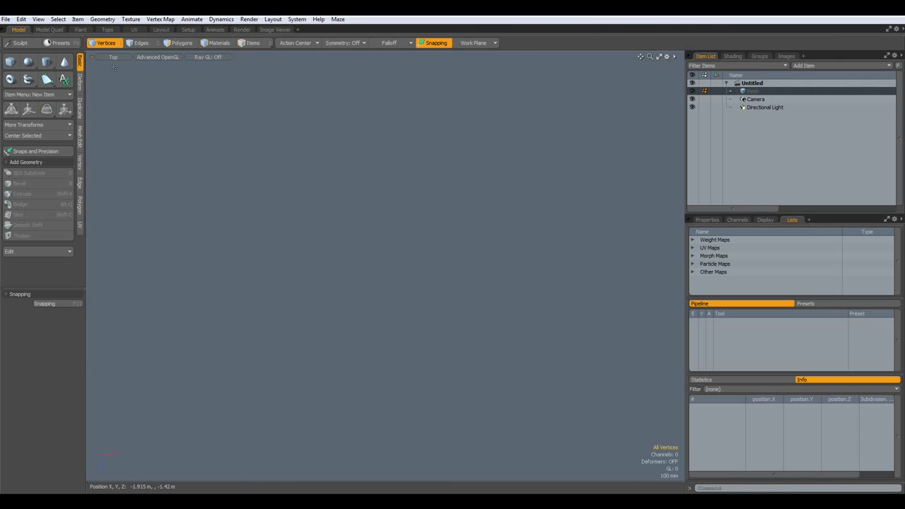
click(44, 63)
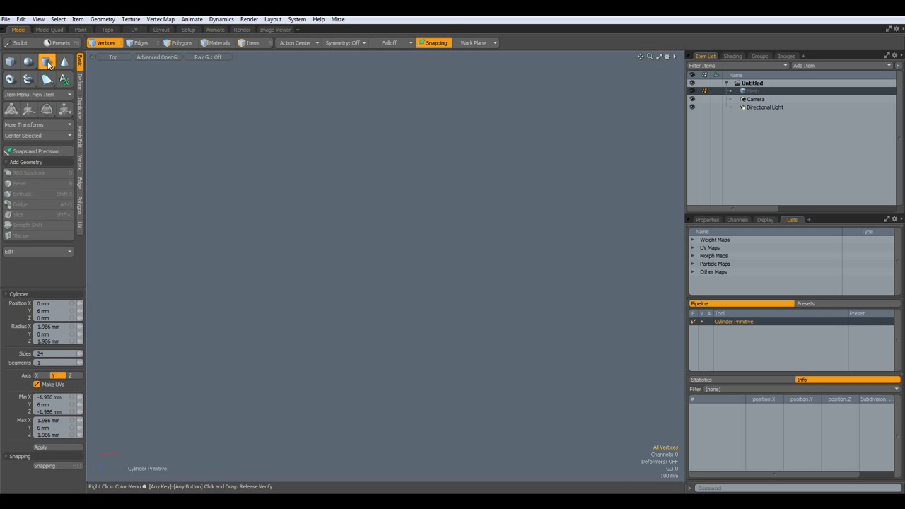
click(46, 352)
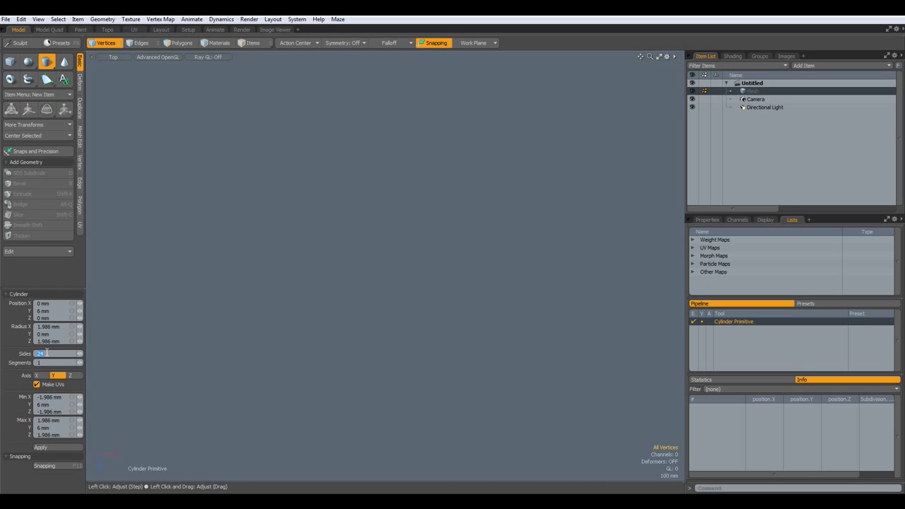
text(16)
drag(380, 266, 398, 272)
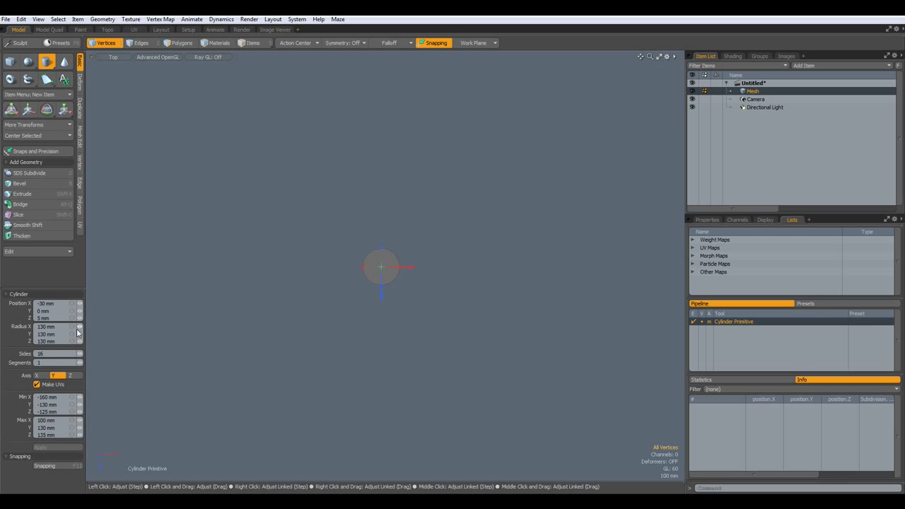
Set the cylinder's radius to 2 mm on all axes and center it at the origin
click(72, 327)
text(2)
key(Return)
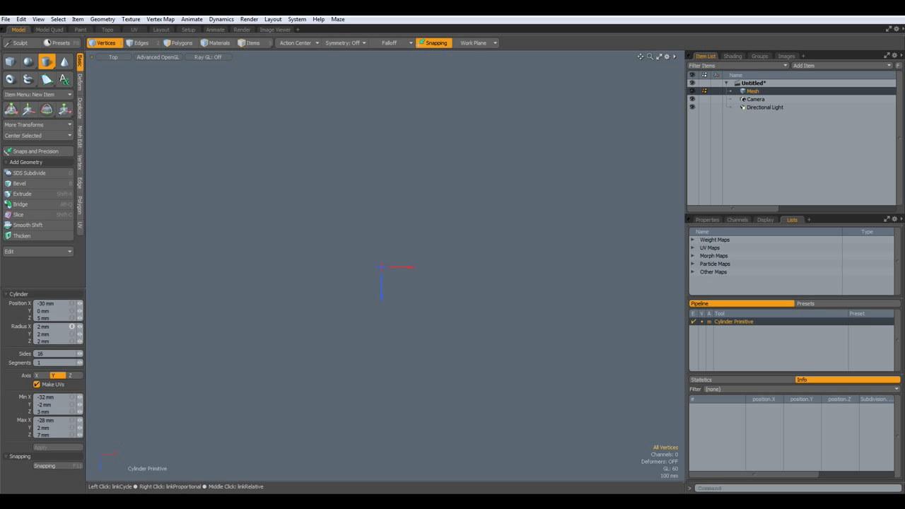
click(40, 135)
click(40, 139)
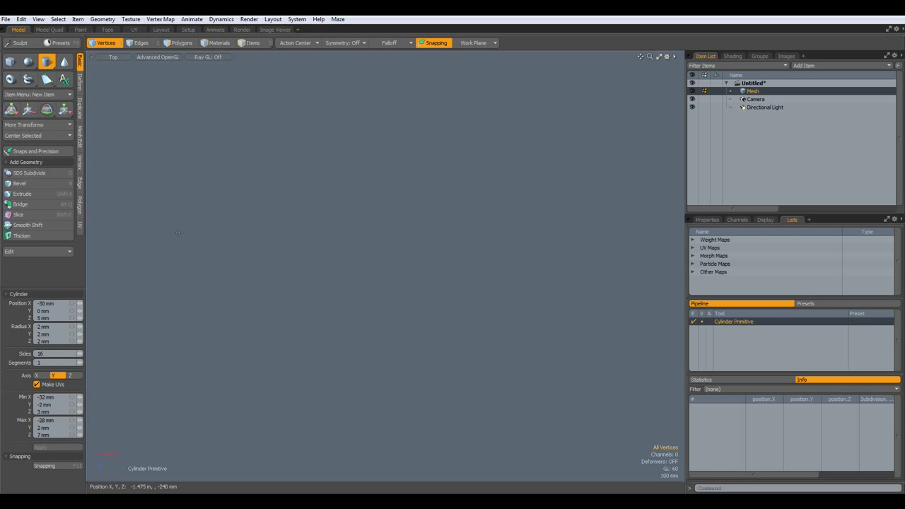
key(a)
Delete the top and bottom cap polygons of the cylinder
key(ctrl+space)
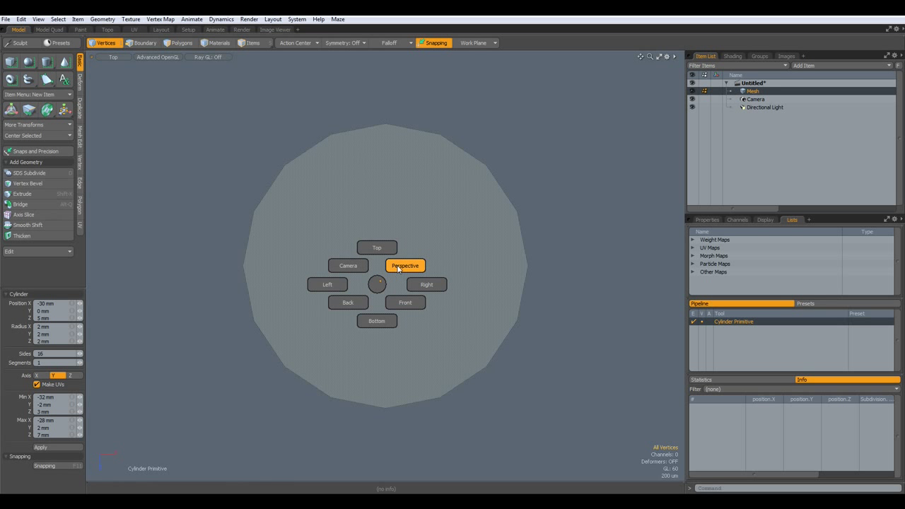
click(396, 266)
alt+drag(397, 265, 396, 352)
key(3)
click(390, 173)
shift+click(396, 352)
key(Delete)
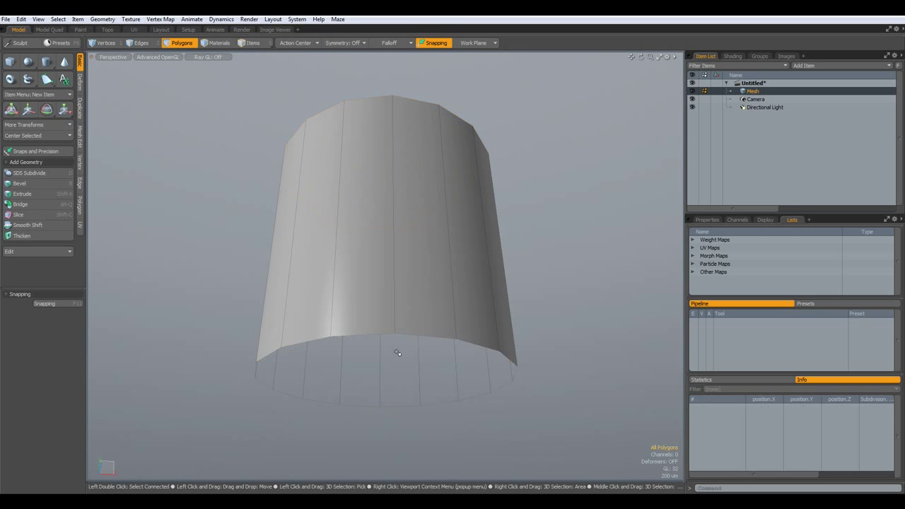
Scale the open cylinder to 300% along Y, keeping X and Z at 100%
alt+drag(502, 260, 493, 312)
scroll(450, 304, down, 4)
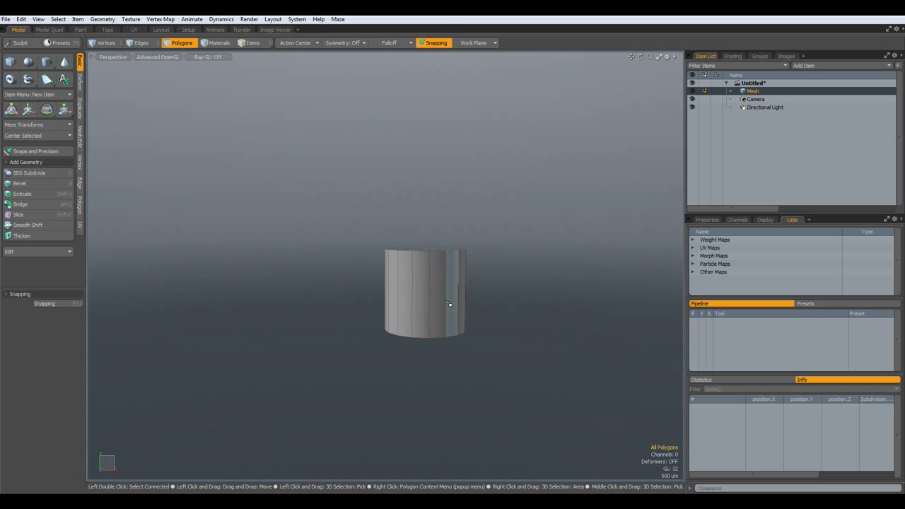
scroll(448, 303, up, 1)
key(KP_2)
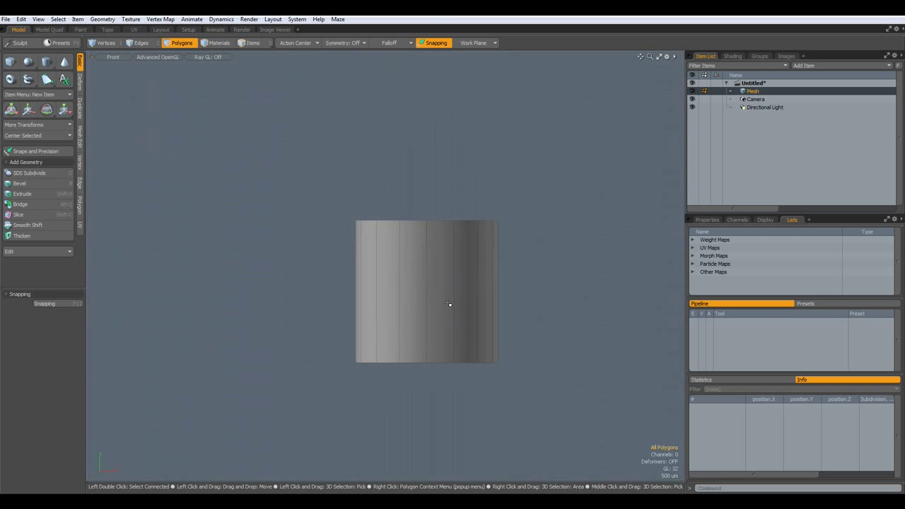
key(r)
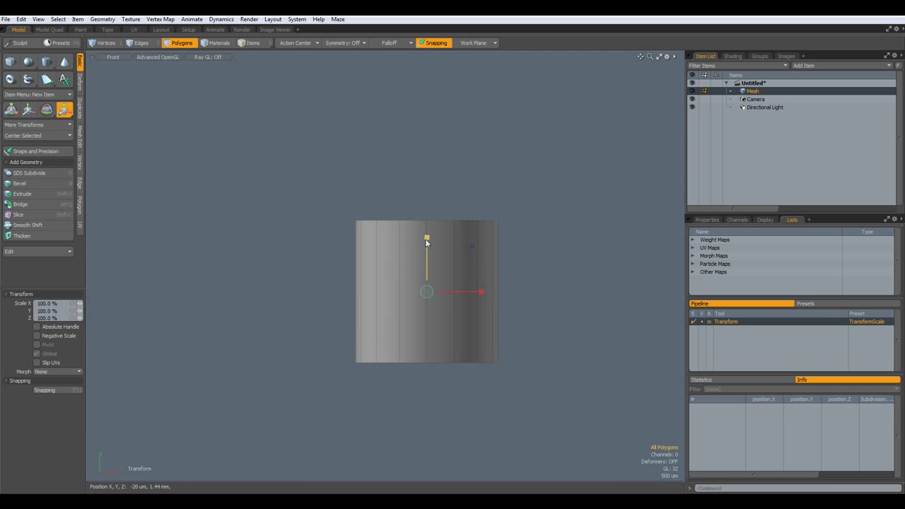
drag(429, 236, 427, 150)
click(62, 310)
text(300)
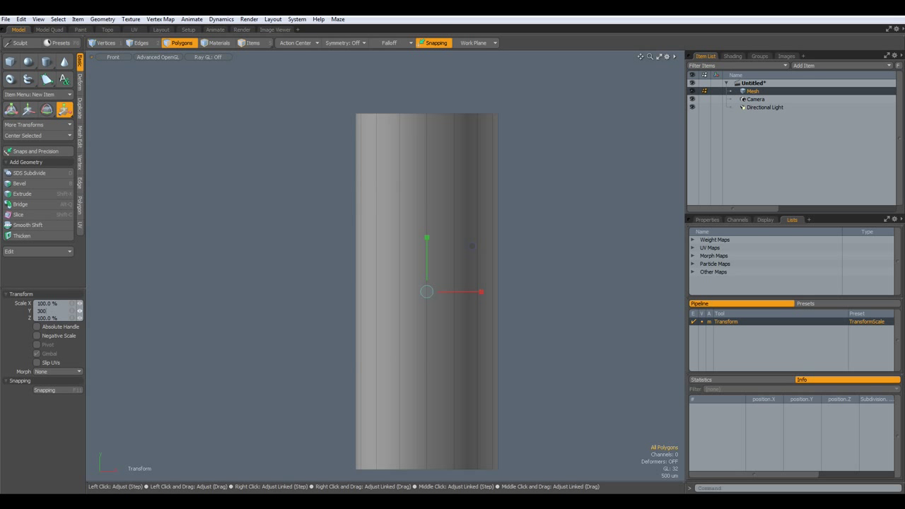
key(Return)
scroll(183, 307, down, 2)
scroll(183, 307, up, 2)
key(q)
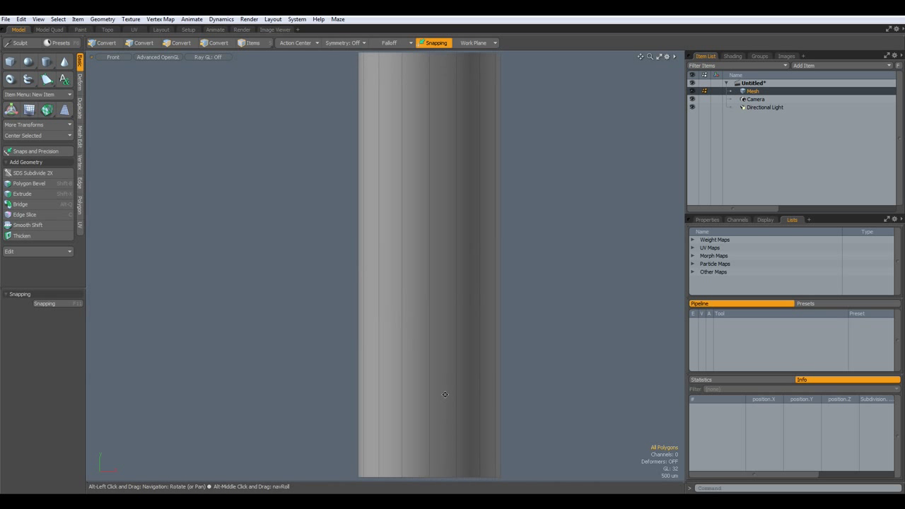
Delete the eight polygons forming the positive-X half of the cylinder
scroll(440, 386, down, 2)
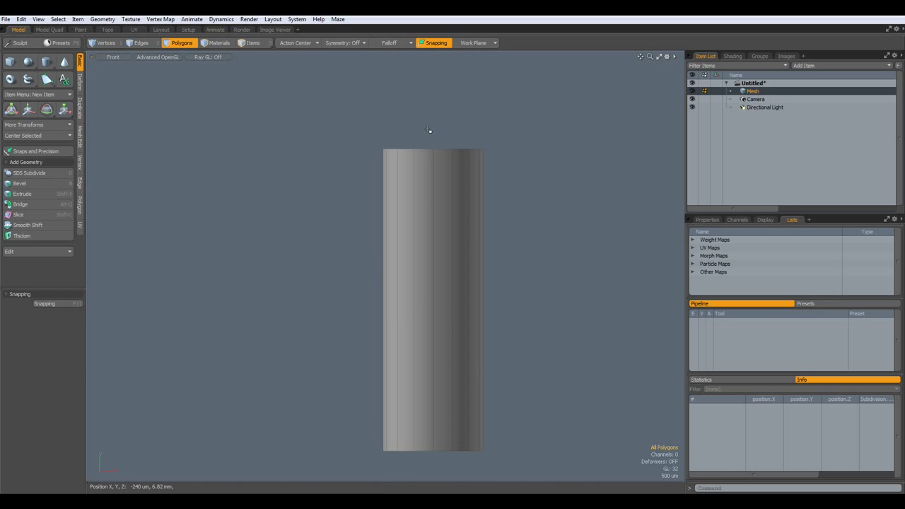
drag(428, 131, 582, 487)
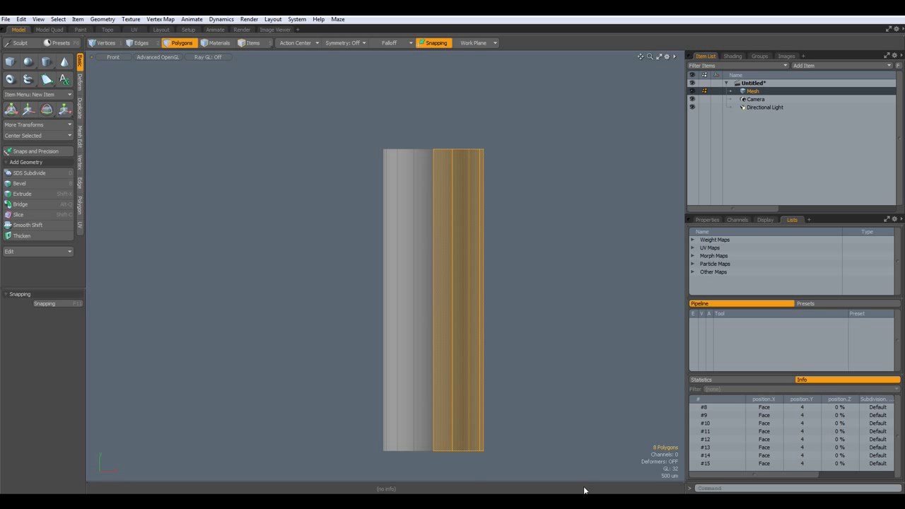
key(Delete)
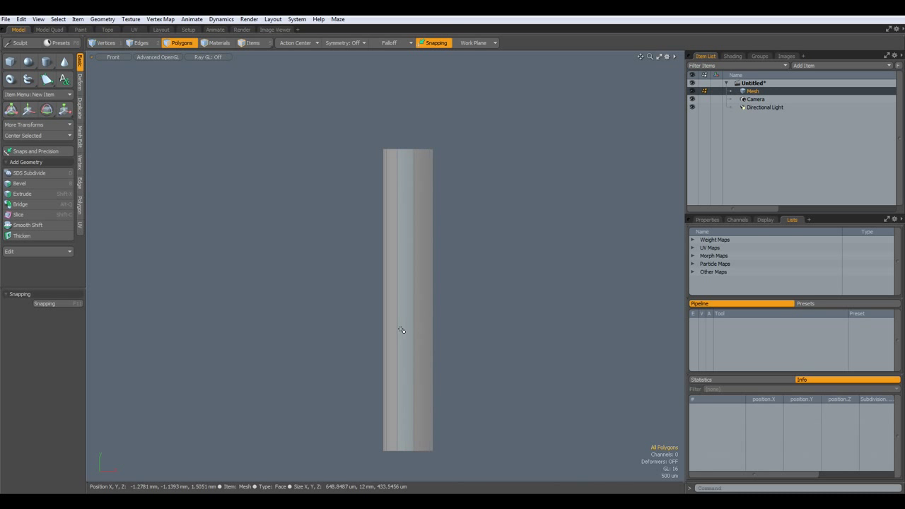
Loop slice the half-cylinder's vertical edges with a count of 5 in Uniform mode
key(2)
drag(377, 325, 402, 332)
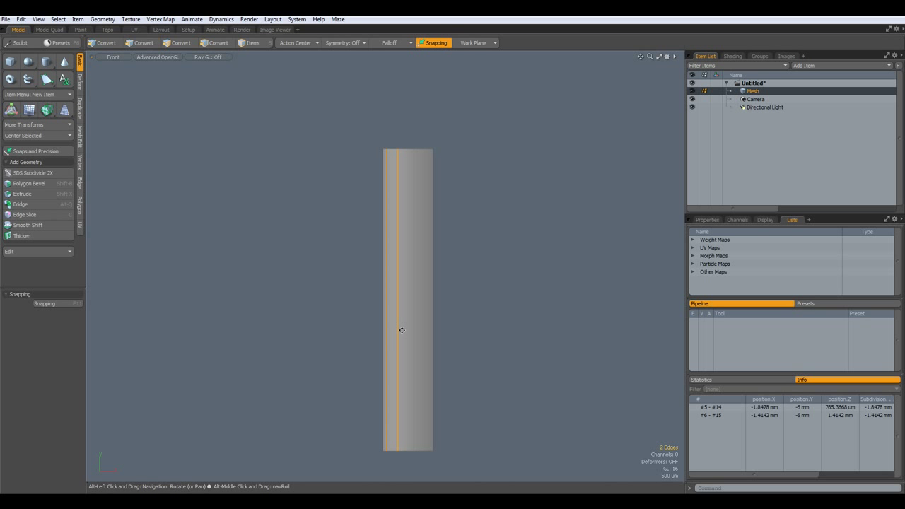
key(alt+c)
click(402, 331)
click(45, 335)
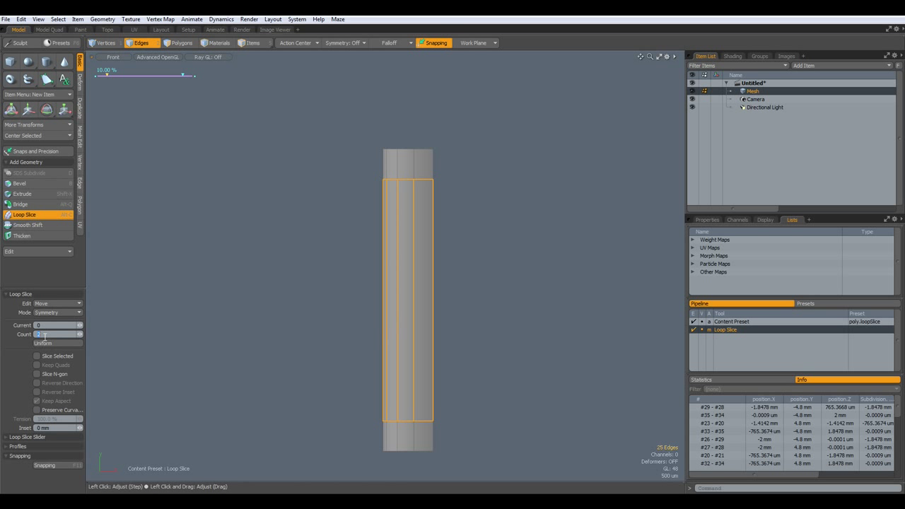
text(5)
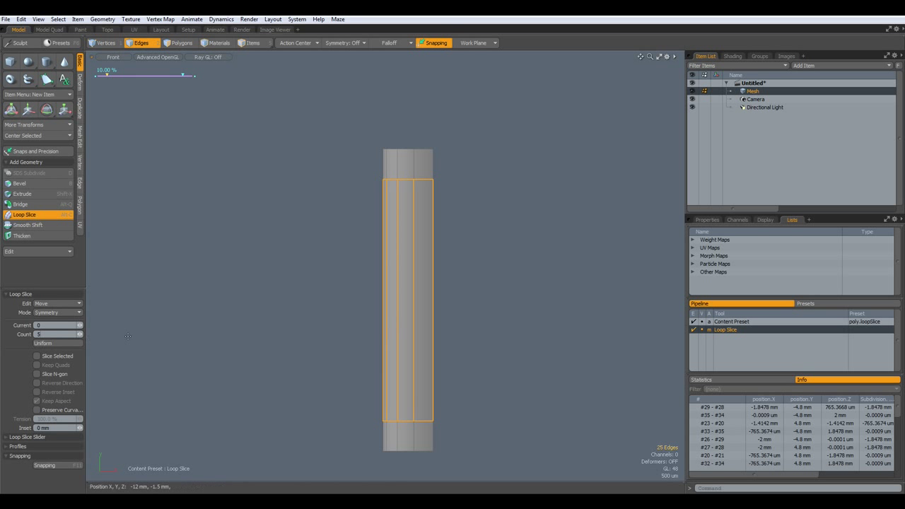
click(60, 312)
click(68, 306)
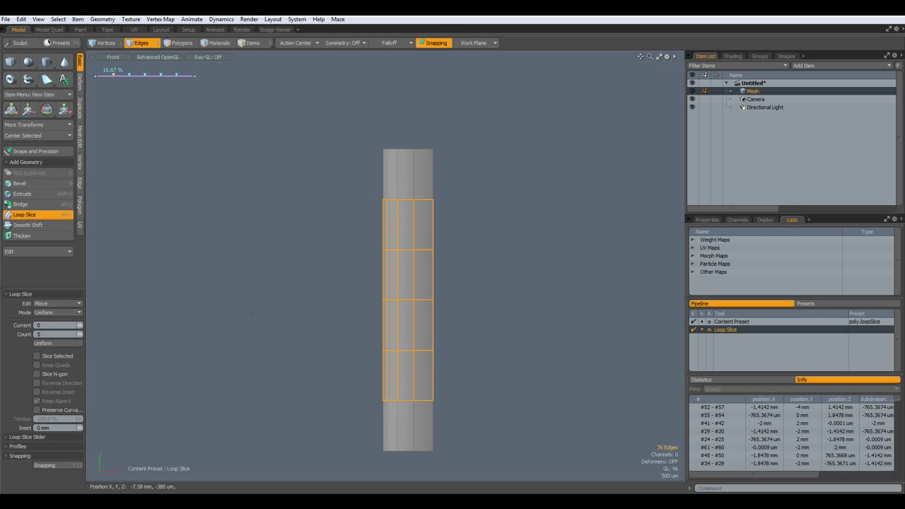
key(space)
click(307, 329)
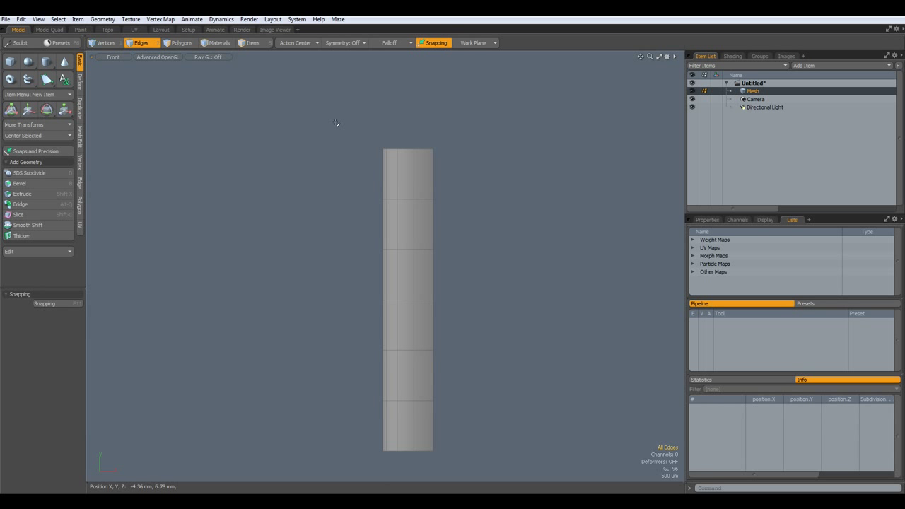
Add a linear falloff from the half-cylinder's base at about -6.04 mm to its top at about 6.06 mm, and set the action center to Origin
click(394, 44)
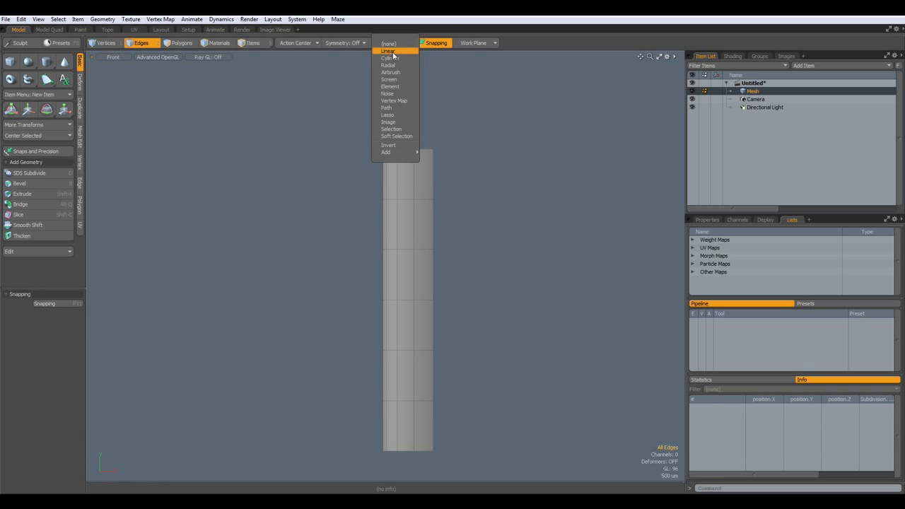
click(388, 50)
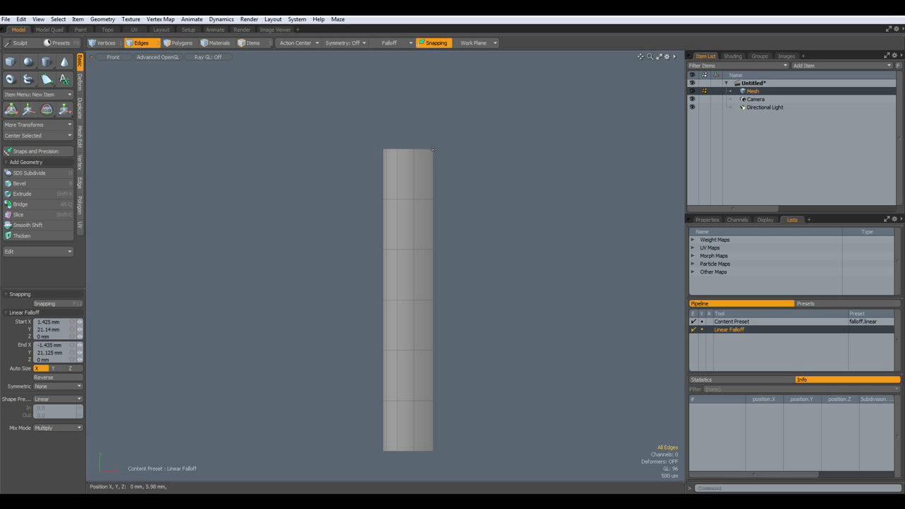
drag(432, 147, 432, 451)
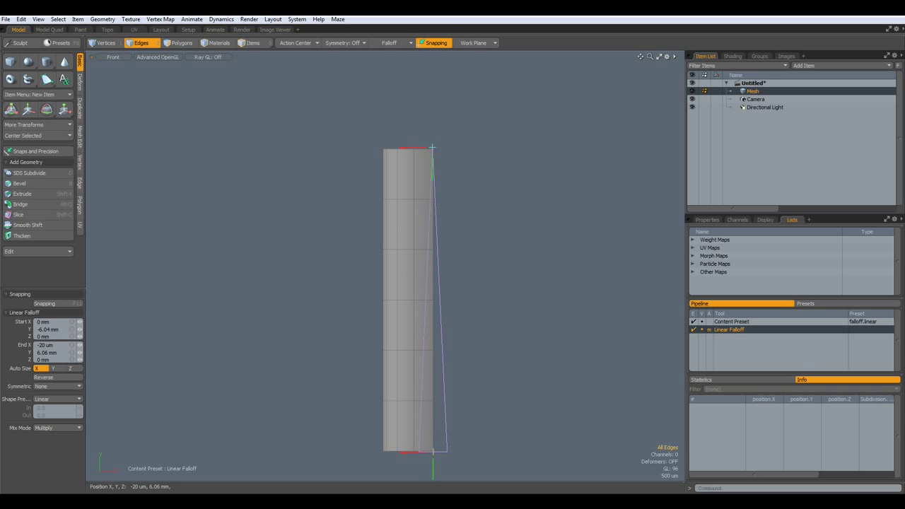
click(305, 47)
click(303, 88)
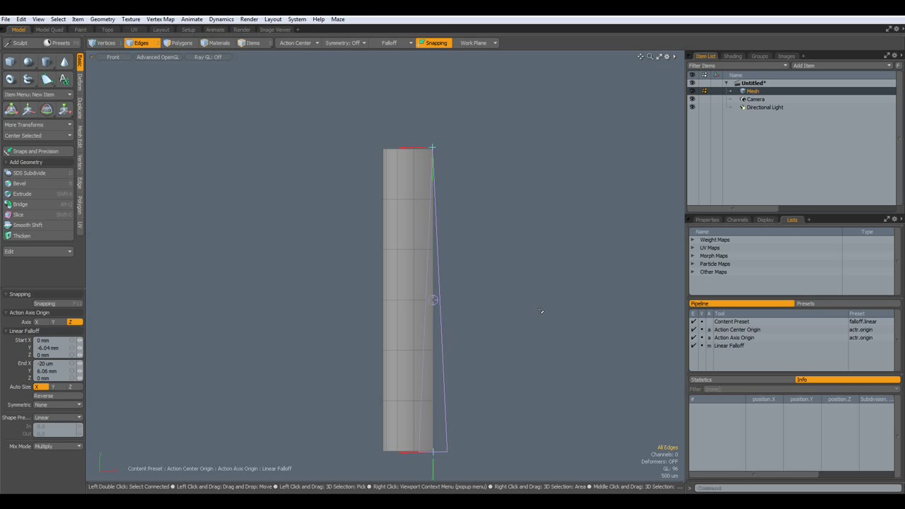
Scale the half-cylinder to 300% in X and Z through the falloff, flaring its base
key(r)
key(ctrl+space)
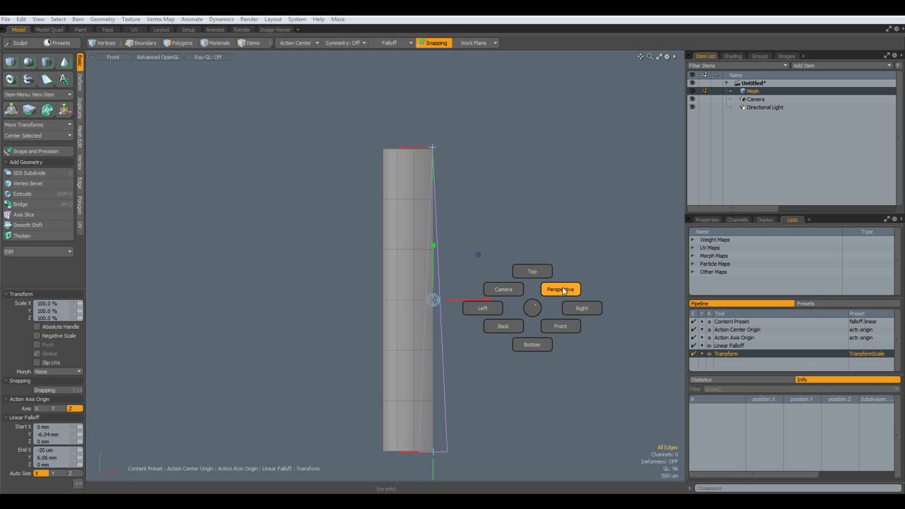
click(560, 290)
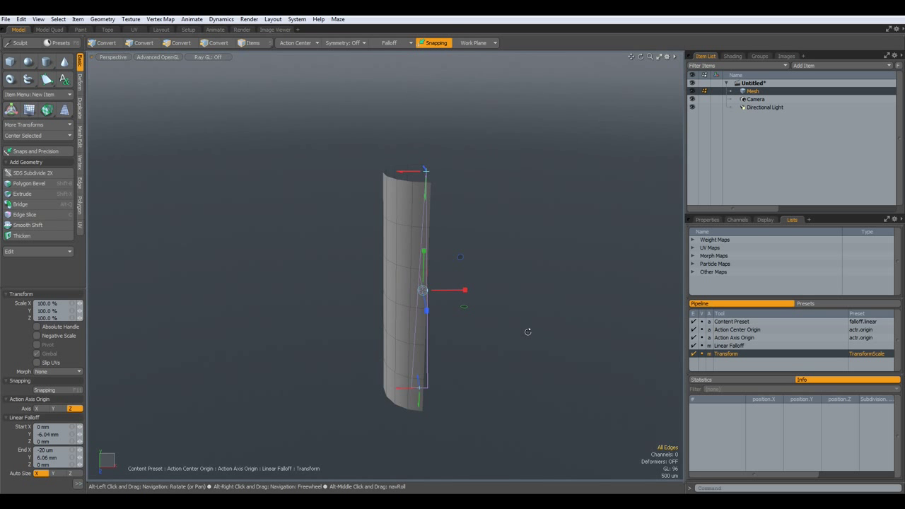
key(2)
drag(465, 311, 537, 311)
click(60, 303)
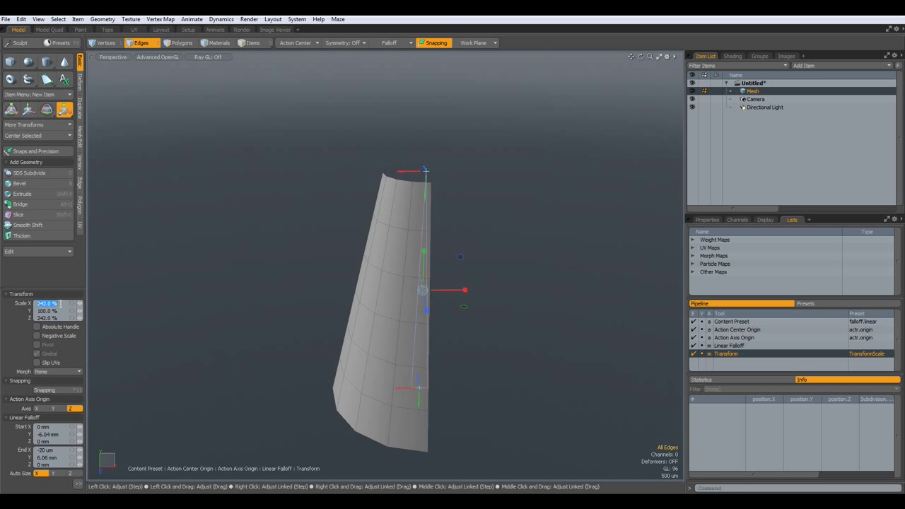
text(3)
key(Tab)
key(Tab)
text(300)
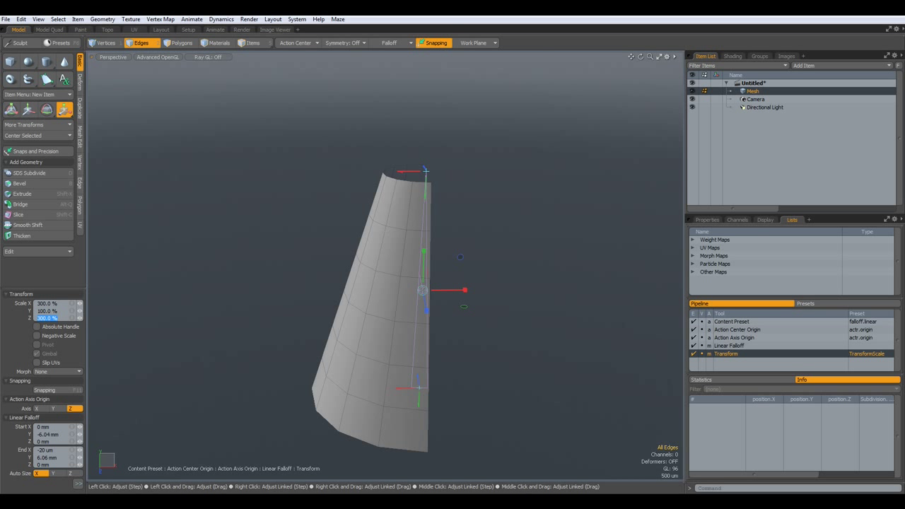
key(Return)
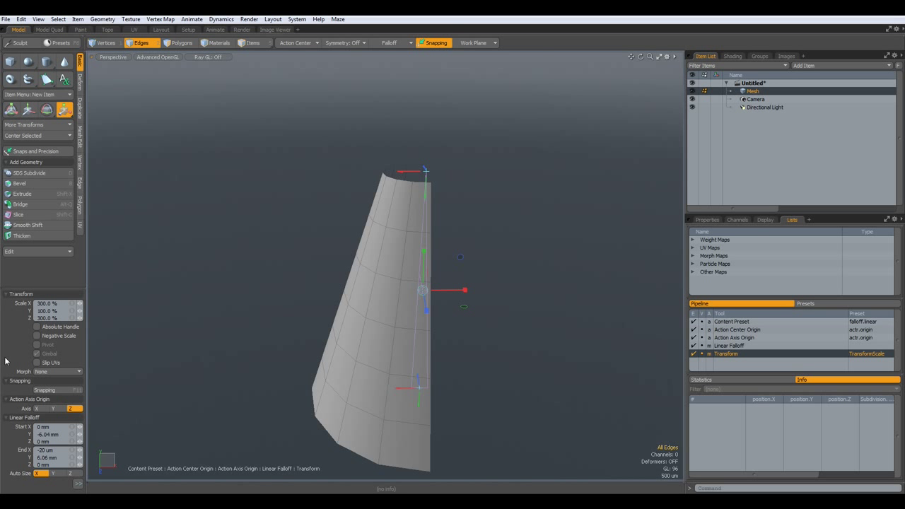
Set the linear falloff's shape preset to Ease-Out to curve the flared profile
click(78, 484)
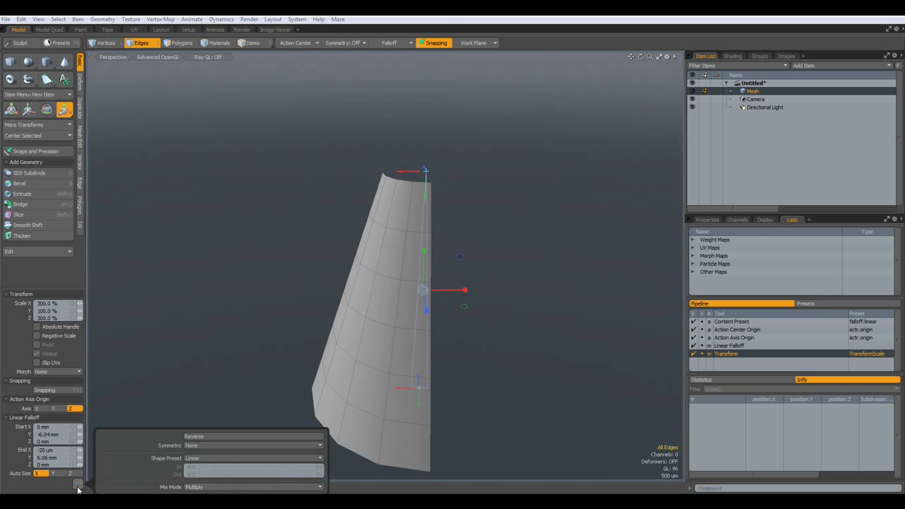
click(241, 458)
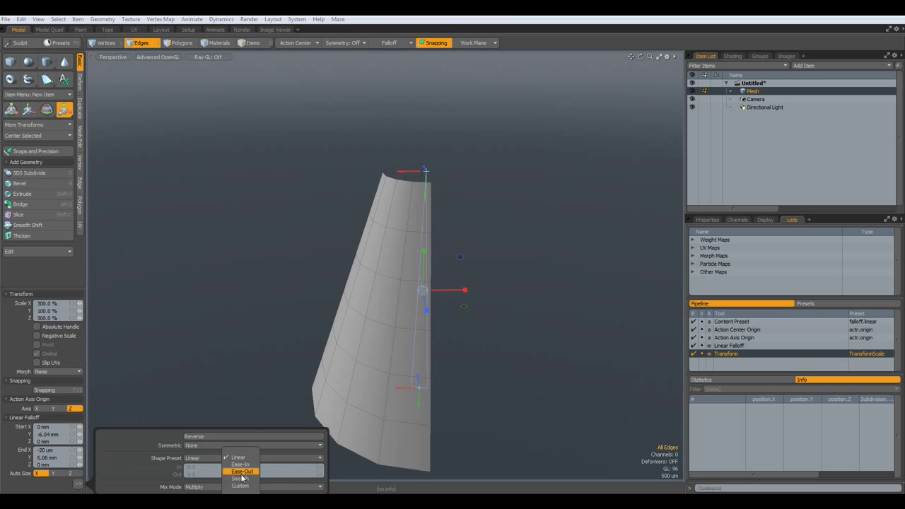
click(243, 471)
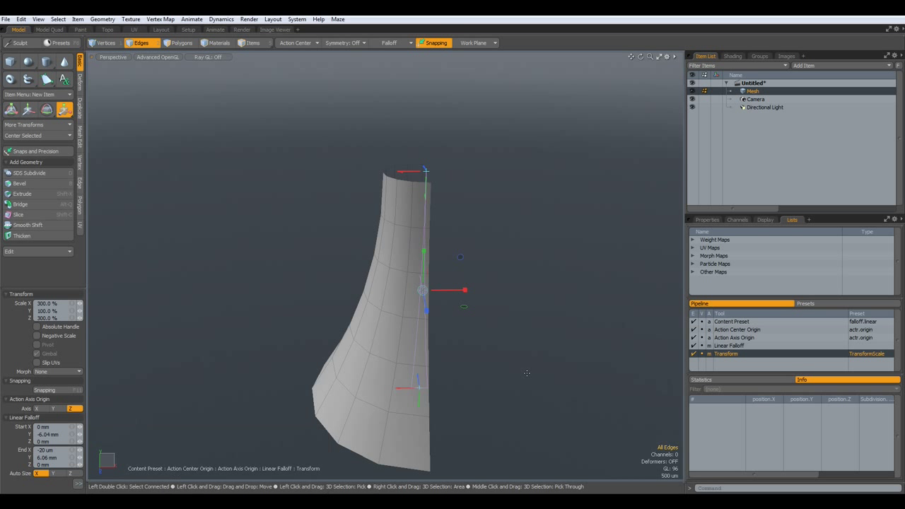
Move the flared half-cylinder -6 mm in X through the linear falloff, sweeping its base outward, and drop the falloff setup
key(KP_2)
alt+shift+drag(524, 404, 531, 360)
key(w)
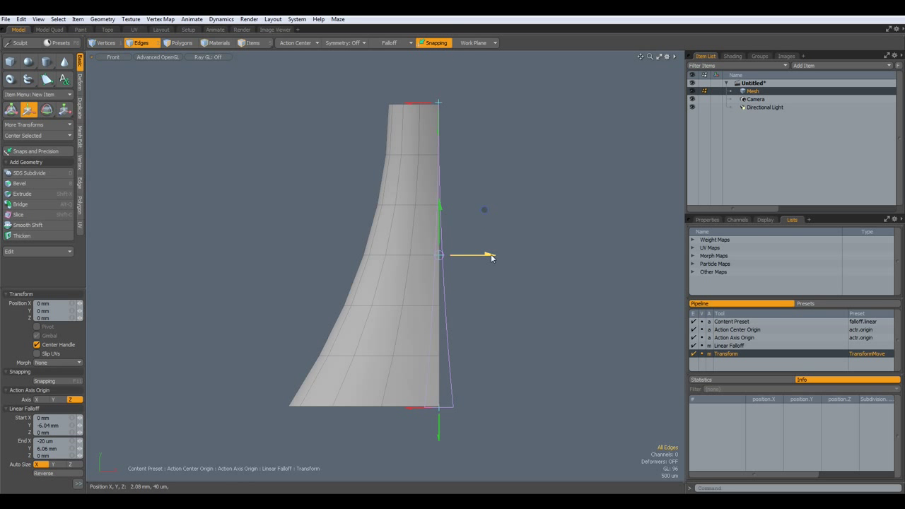
drag(488, 255, 351, 254)
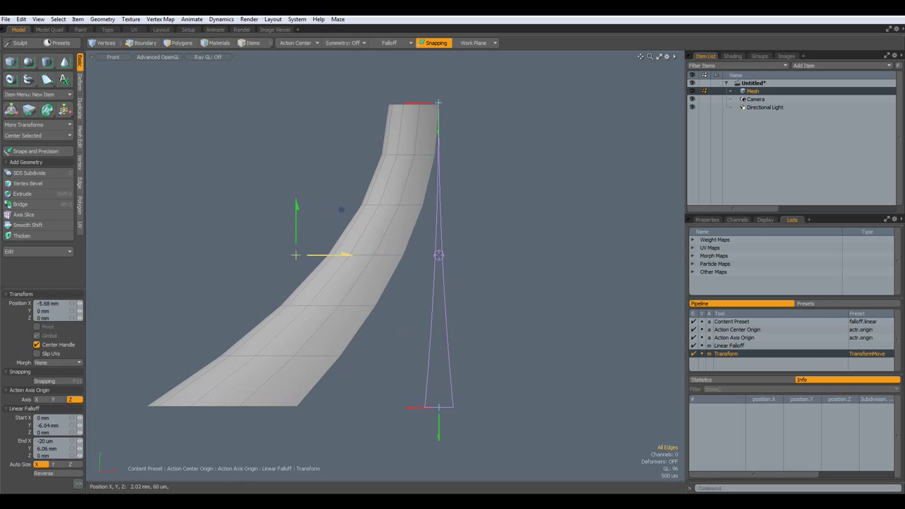
key(2)
click(62, 304)
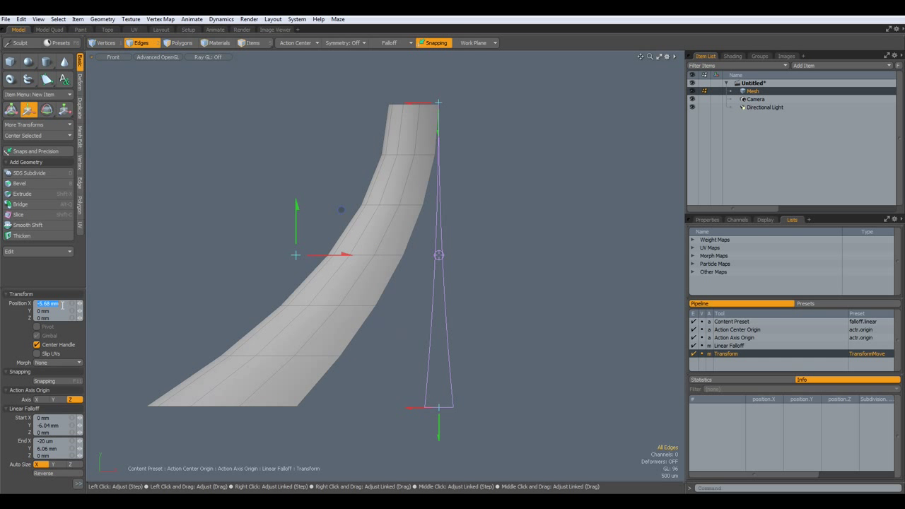
text(-6)
key(Return)
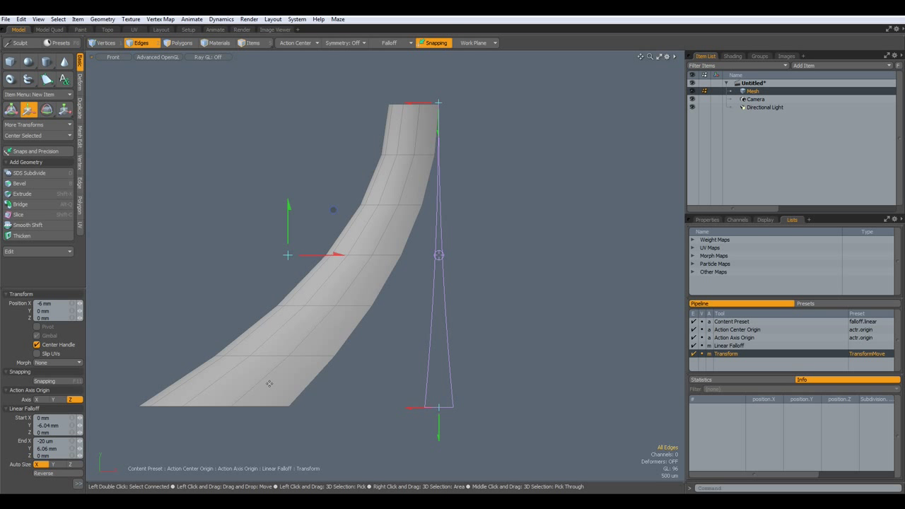
key(q)
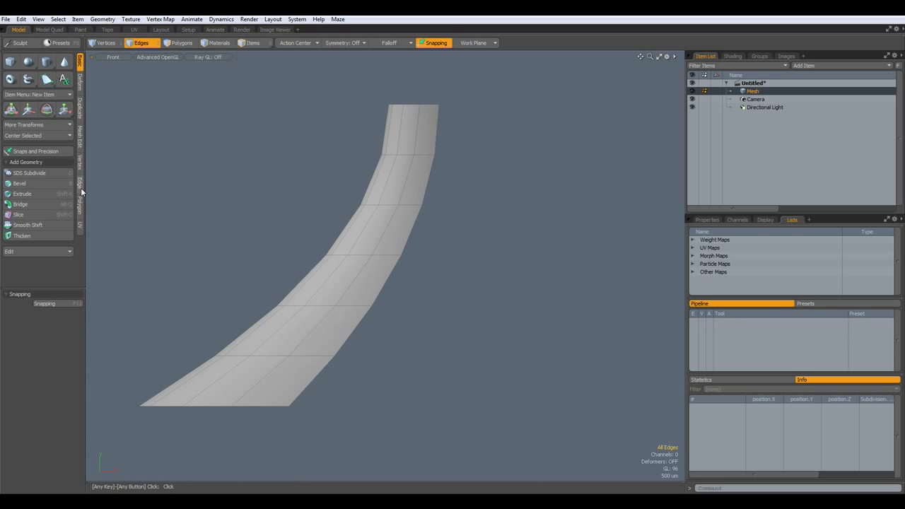
Mirror the swept half across the X axis about the origin, with Invert Polygons and Merge Vertices enabled
click(80, 109)
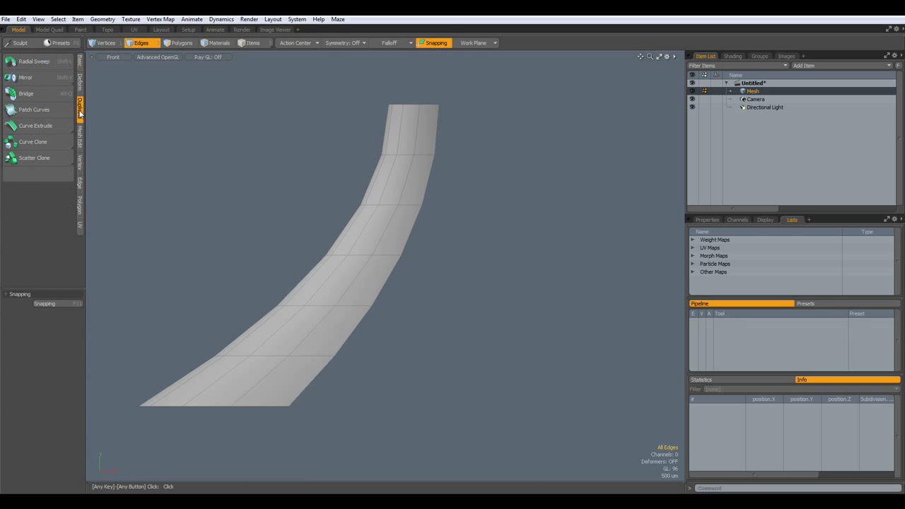
click(28, 77)
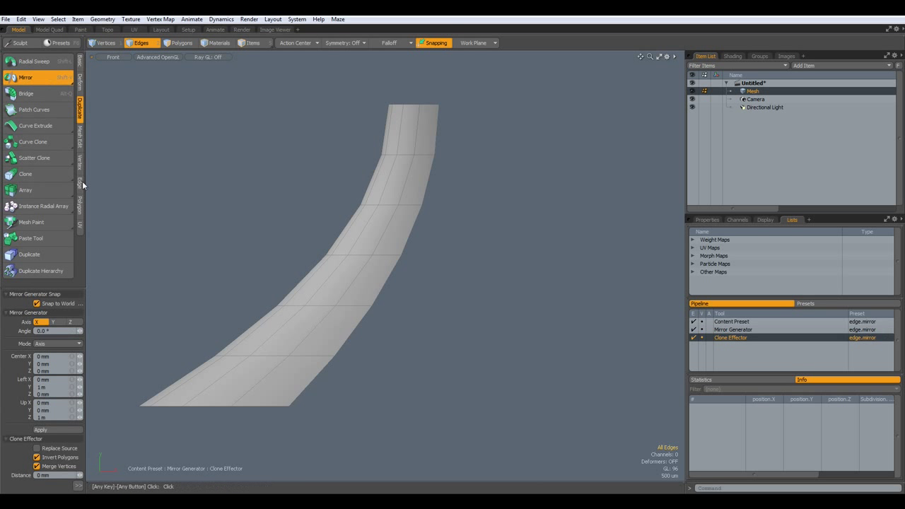
click(55, 429)
key(space)
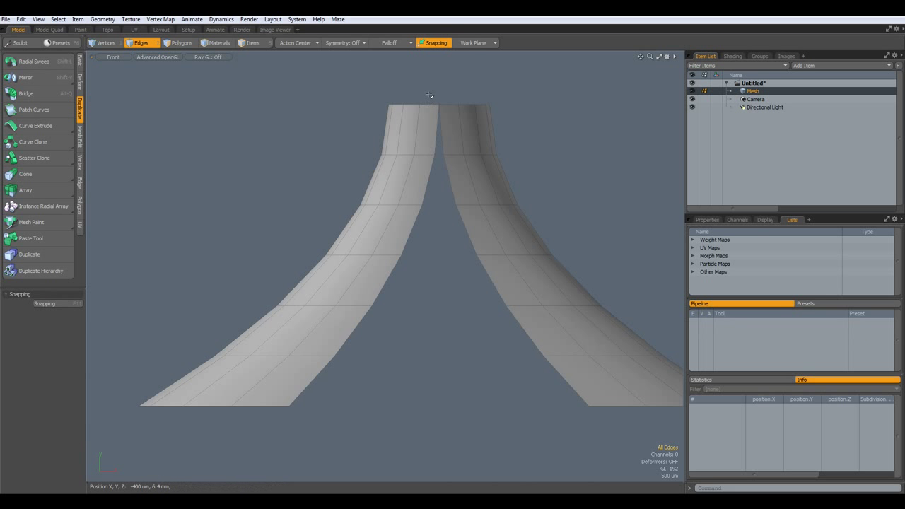
Select the uppermost seam edges between the two halves and scale them to 0% in X to close the gap
right_drag(436, 135, 452, 177)
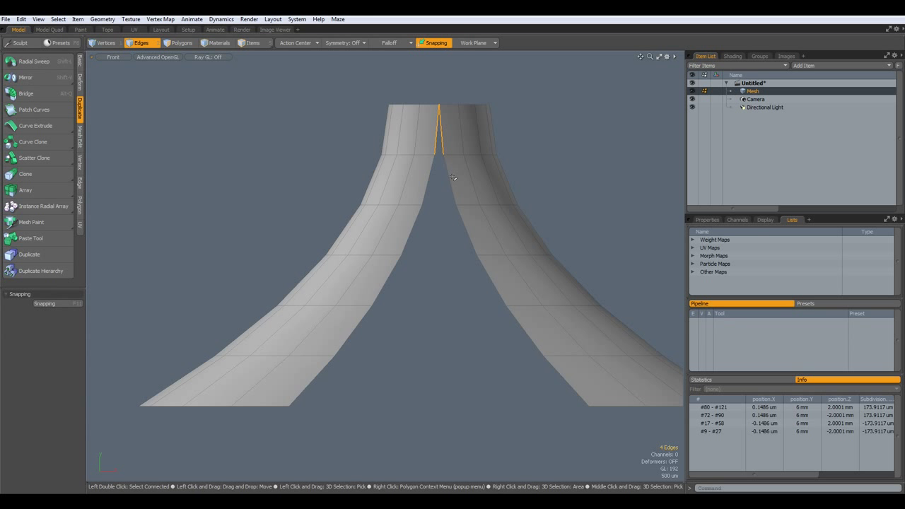
key(r)
drag(496, 129, 437, 129)
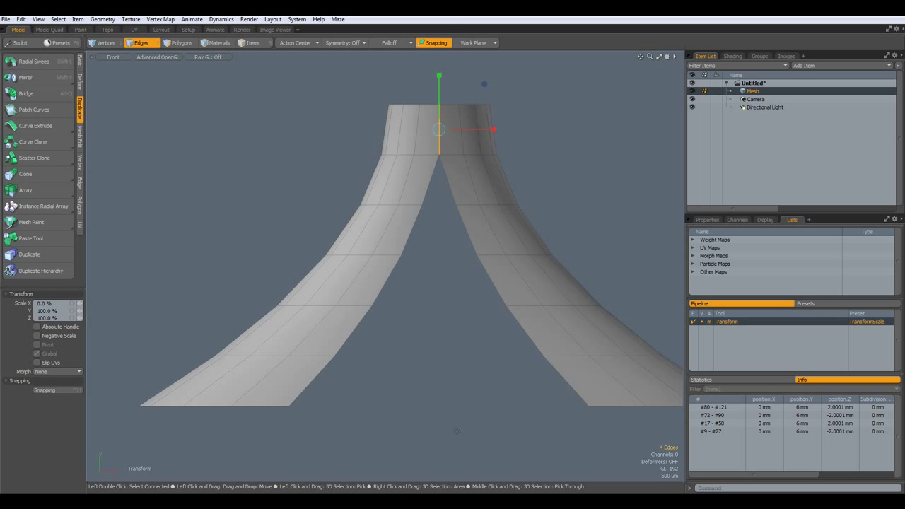
key(space)
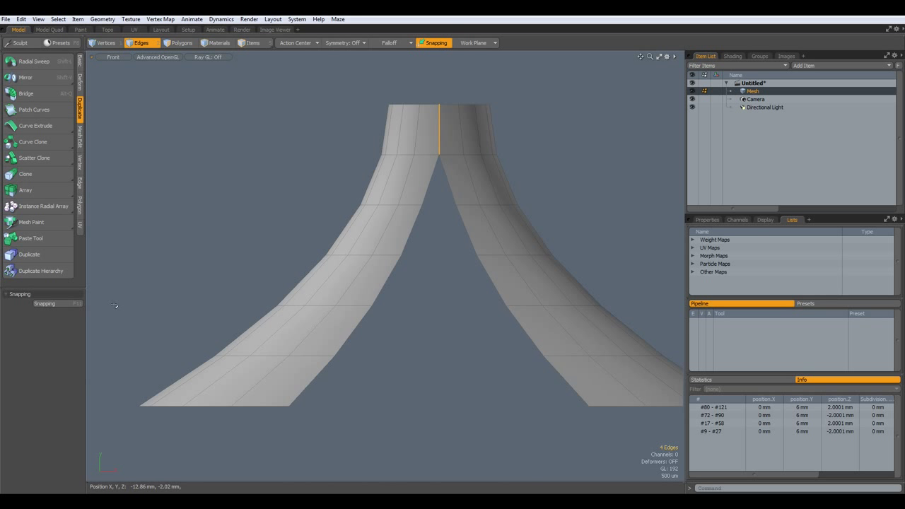
Merge the coincident vertices of the flattened seam edges with the range set to Automatic
click(80, 164)
click(41, 219)
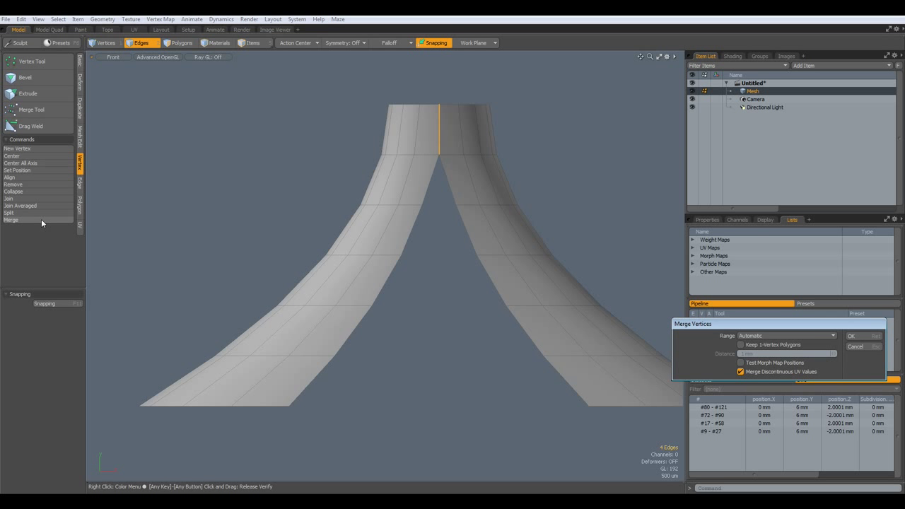
key(Return)
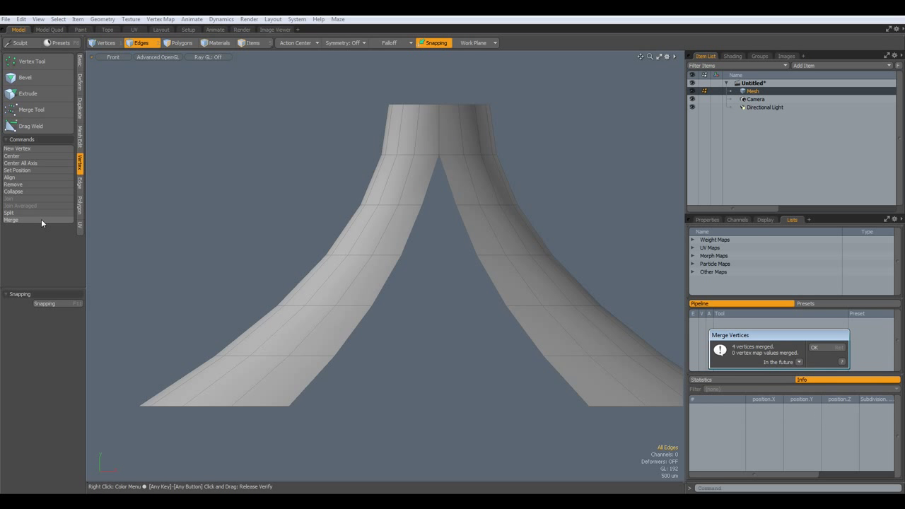
click(815, 347)
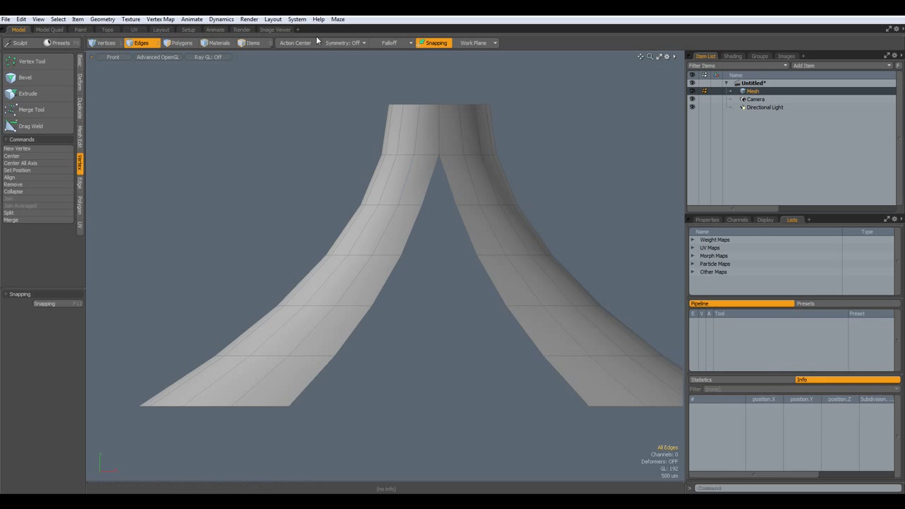
Set symmetry to Z and delete the inner polygon strips on both legs below the uppermost ring
click(343, 41)
click(342, 64)
key(3)
drag(419, 182, 283, 414)
mouse_move(462, 173)
shift+mouse_down()
mouse_move(535, 318)
mouse_move(602, 420)
shift+mouse_up()
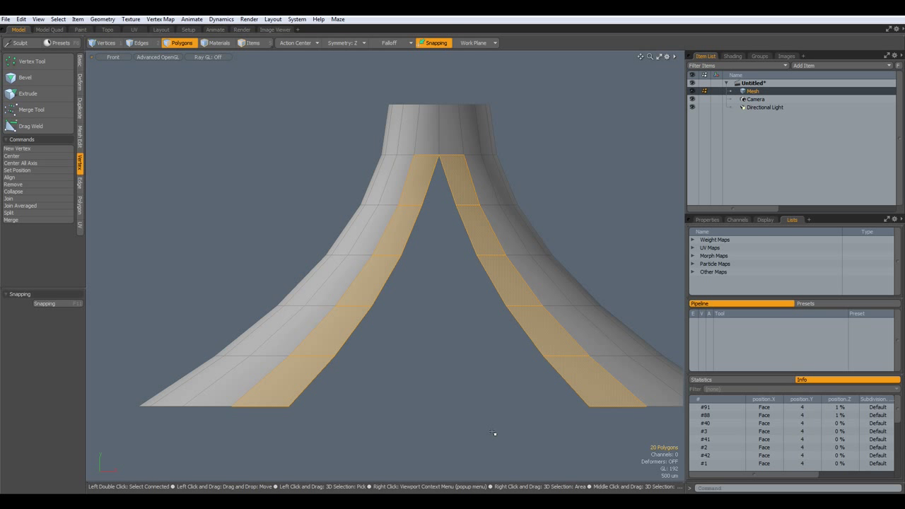
key(Delete)
Bridge the lowest inner edges of the two legs, joining them along the base on front and back
key(ctrl+space)
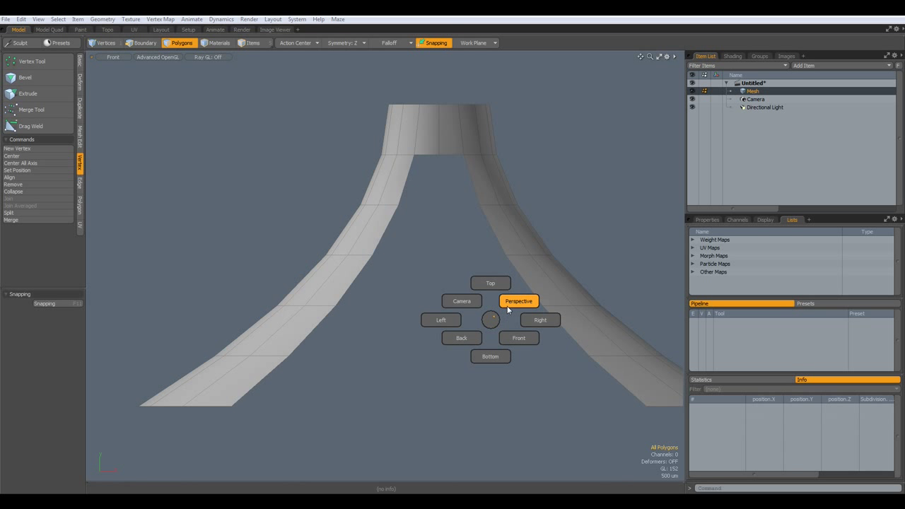
click(509, 307)
alt+drag(435, 331, 318, 378)
key(2)
click(279, 370)
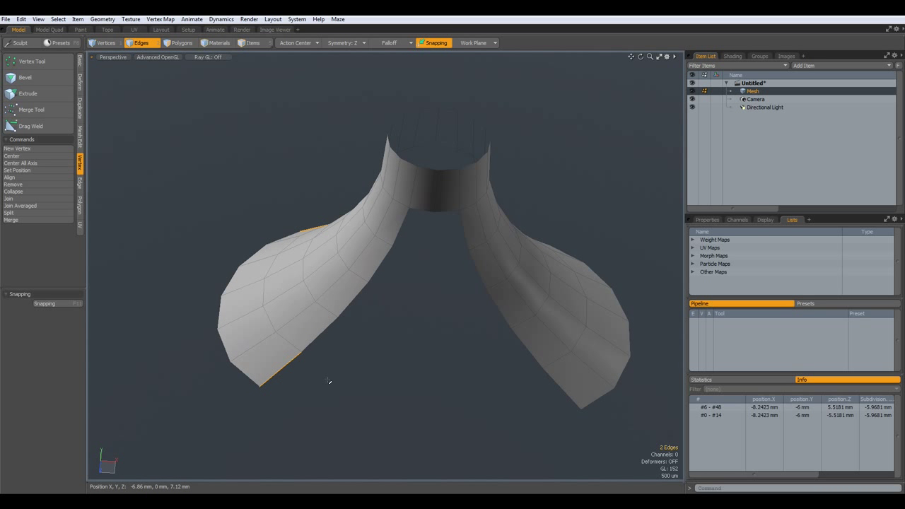
shift+click(526, 391)
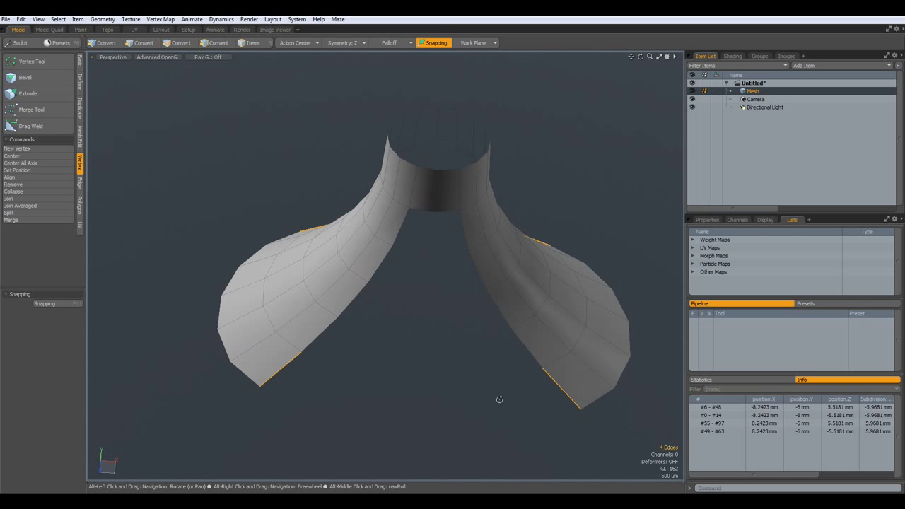
key(alt+b)
click(499, 400)
key(space)
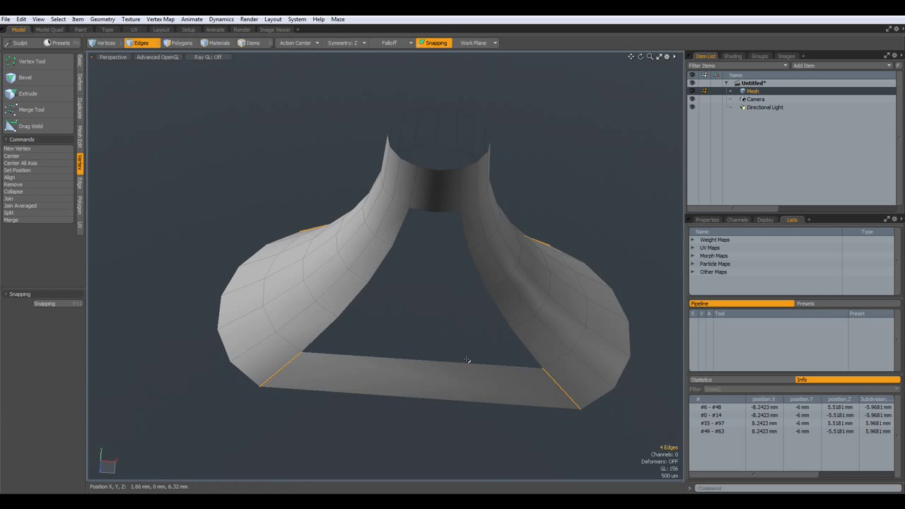
Bridge the inner side edges of the triangular openings, leaving out their top edges, to fill the front and back
double_click(466, 362)
alt+drag(415, 382, 418, 253)
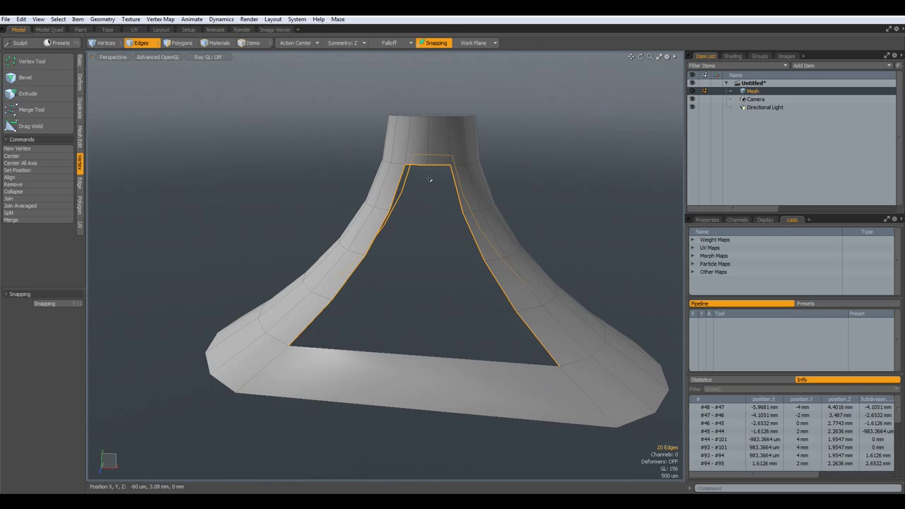
ctrl+drag(417, 164, 441, 159)
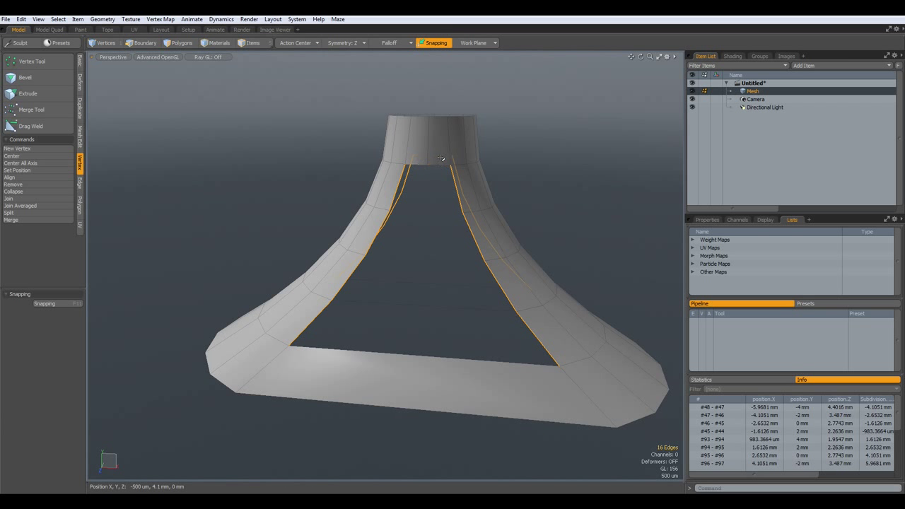
key(ctrl+b)
click(424, 291)
key(space)
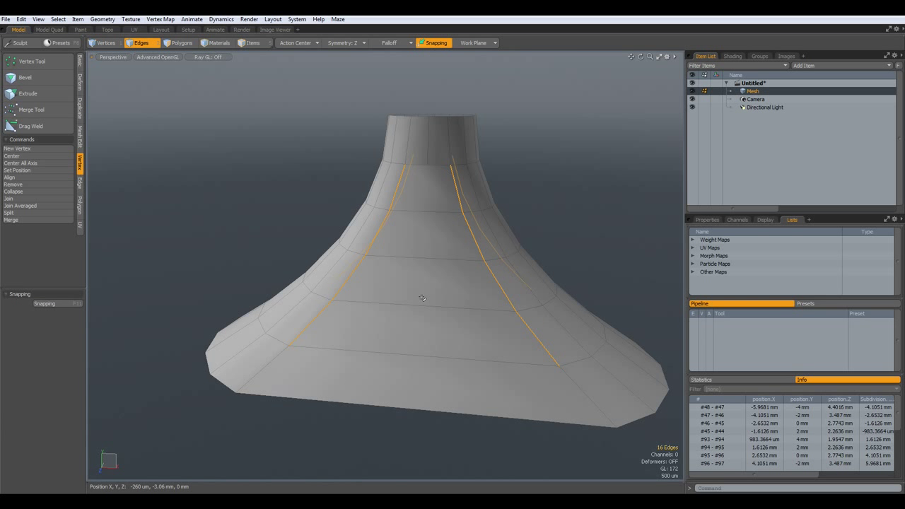
Add a vertical edge loop down the middle of the bridged front and back faces
key(alt+l)
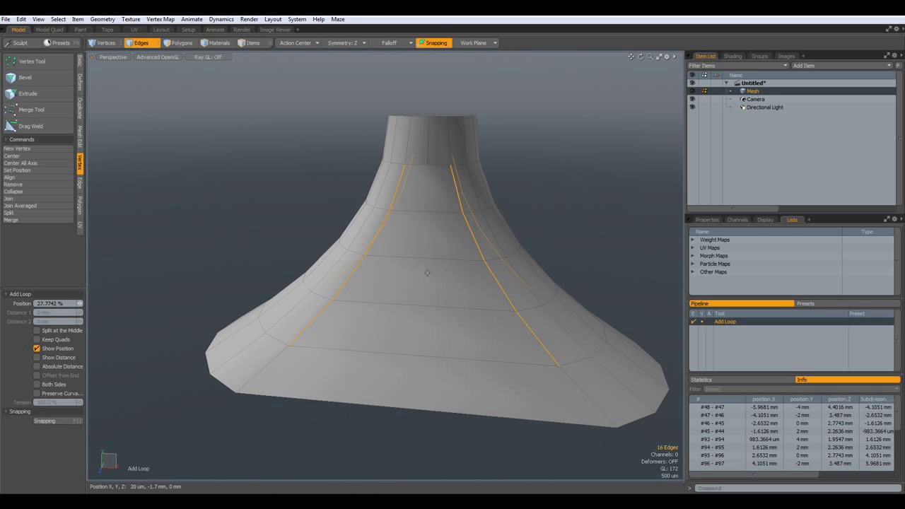
click(426, 257)
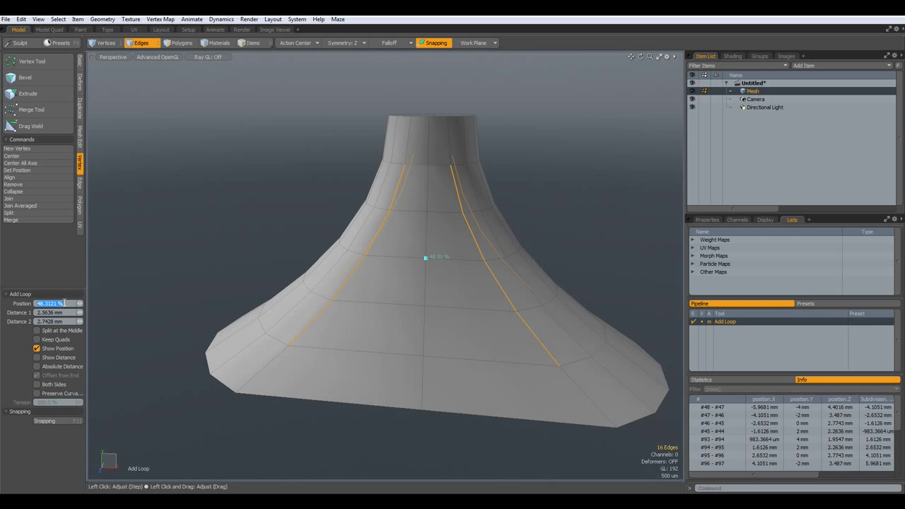
key(space)
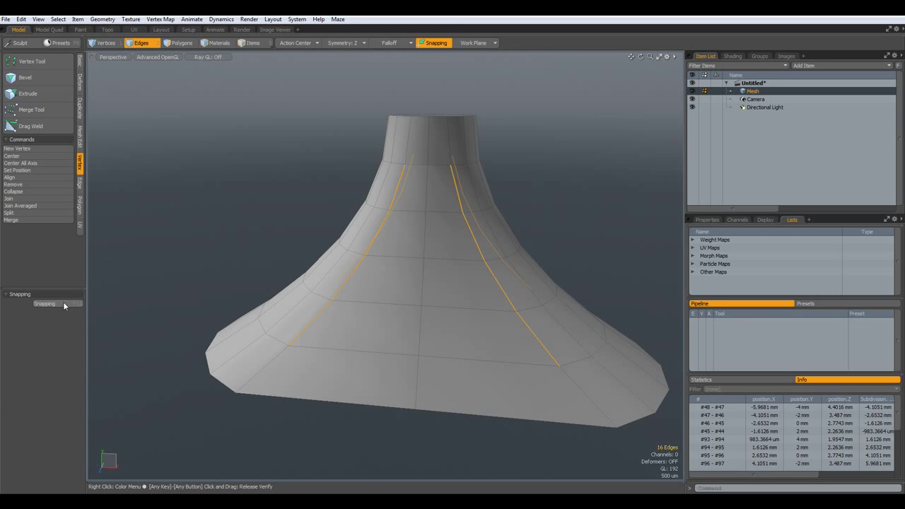
Join the two center vertices at the gap under the neck with Join Averaged, mirrored on the back by symmetry
alt+drag(396, 304, 391, 247)
scroll(438, 165, up, 5)
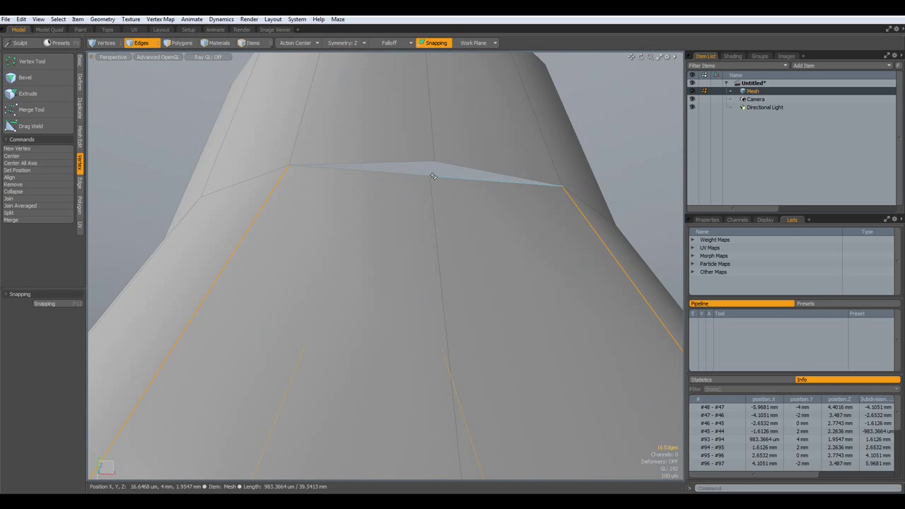
key(1)
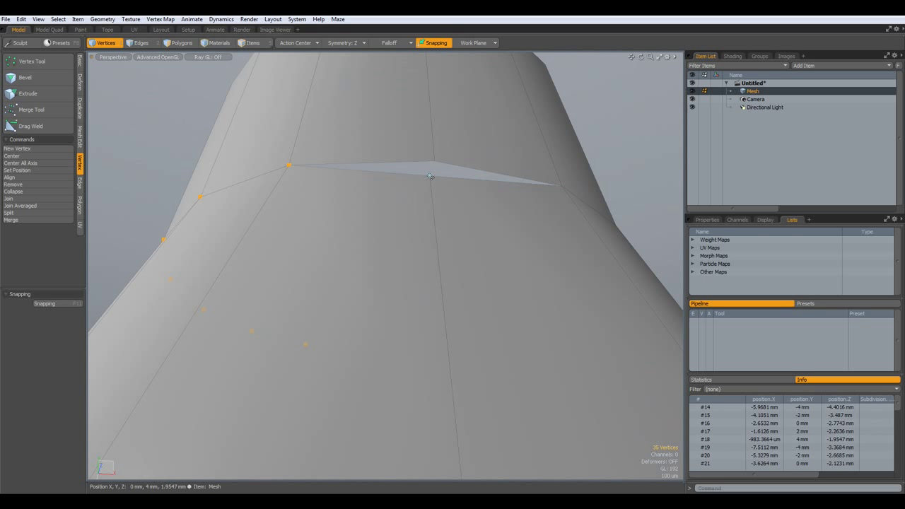
click(430, 175)
shift+click(434, 161)
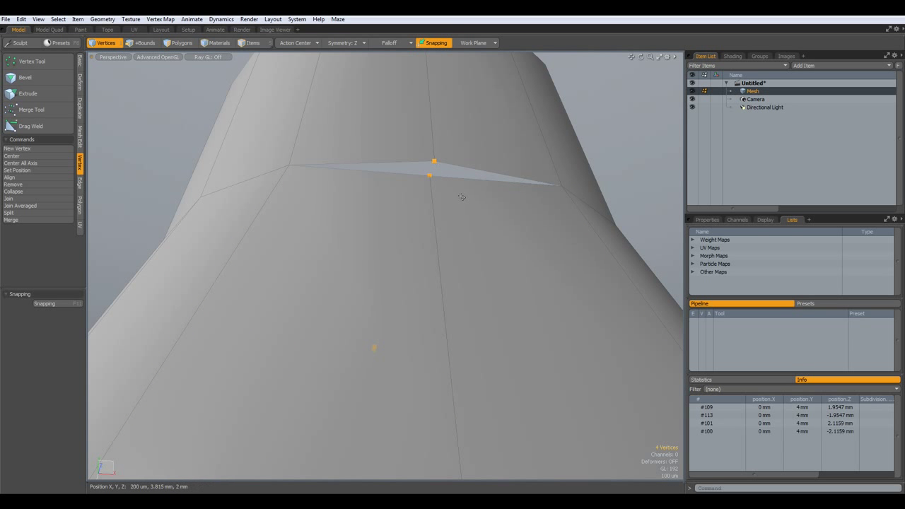
click(22, 205)
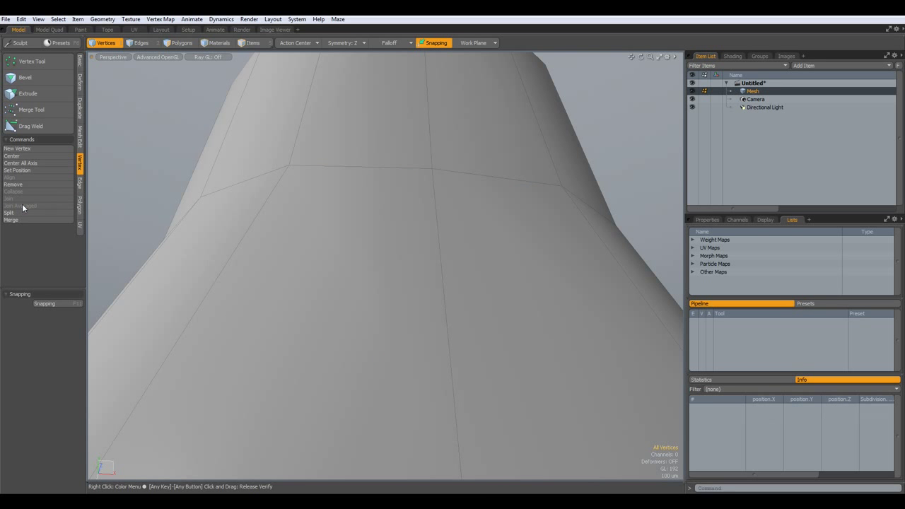
Examine the closed flared body from several sides and toggle its subdivision surface display
key(a)
alt+drag(469, 247, 465, 330)
scroll(464, 327, down, 3)
scroll(476, 322, up, 3)
alt+drag(486, 359, 365, 331)
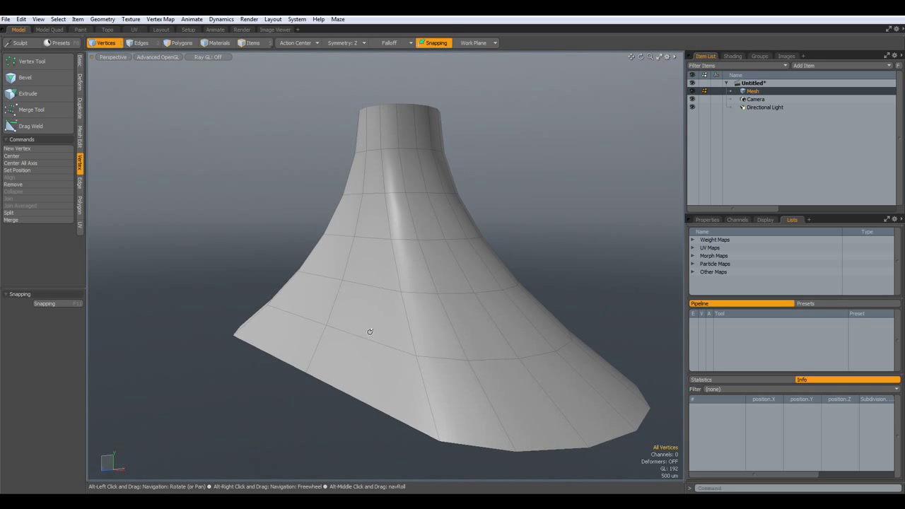
key(Tab)
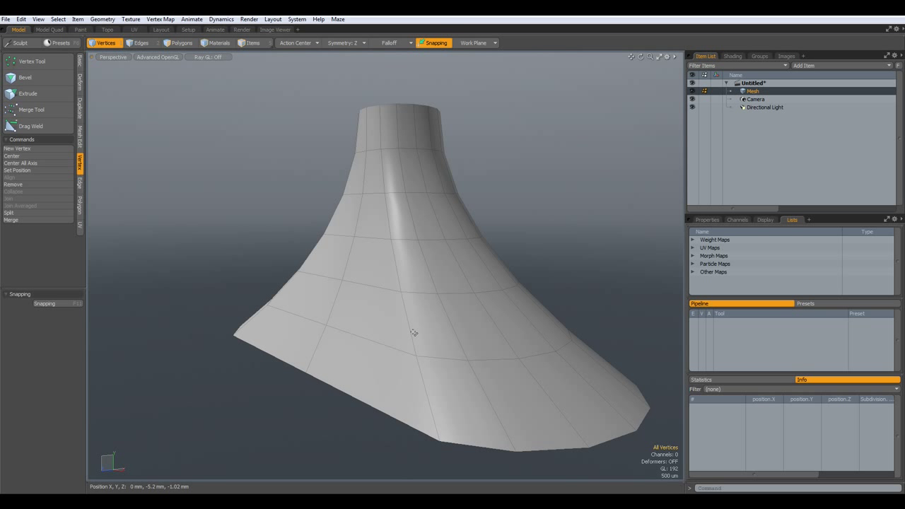
Bevel the four full-height edge loops bordering the flat front and back by 200 um in Inset mode with Round Level 1
alt+drag(411, 335, 450, 342)
key(2)
double_click(476, 341)
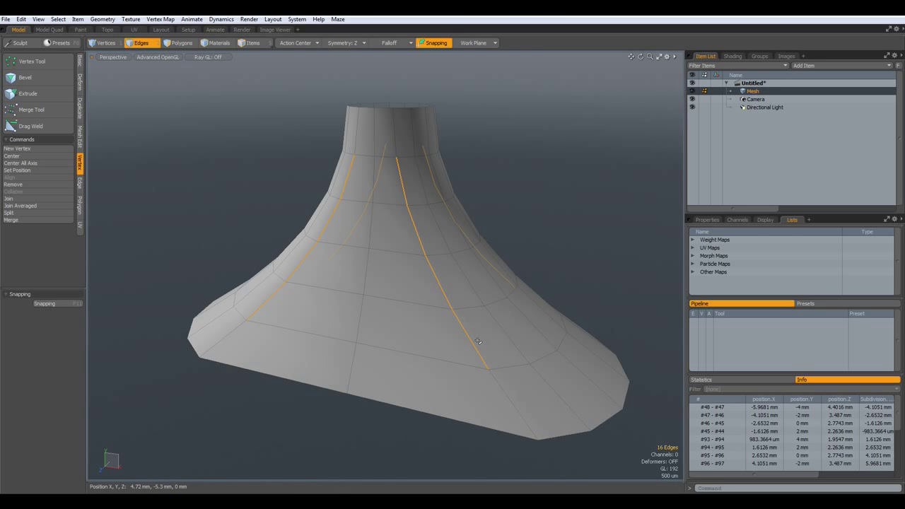
double_click(472, 344)
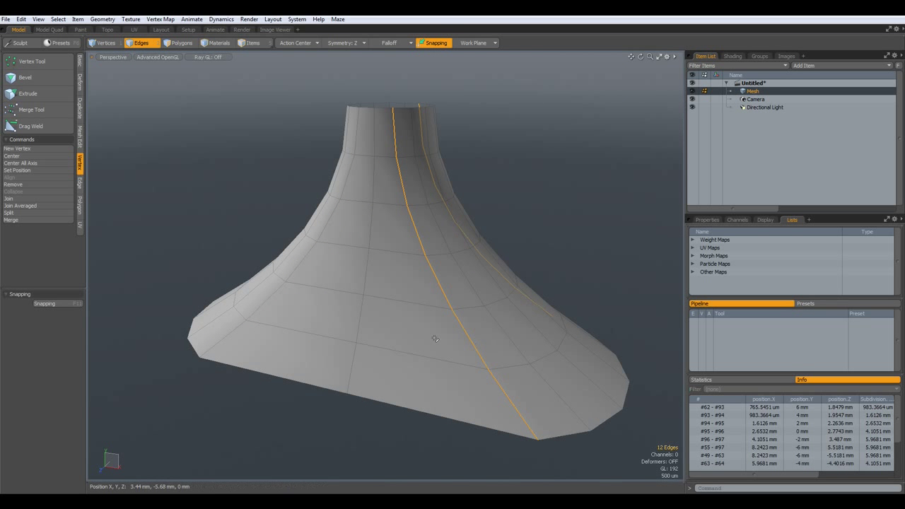
shift+double_click(299, 260)
key(b)
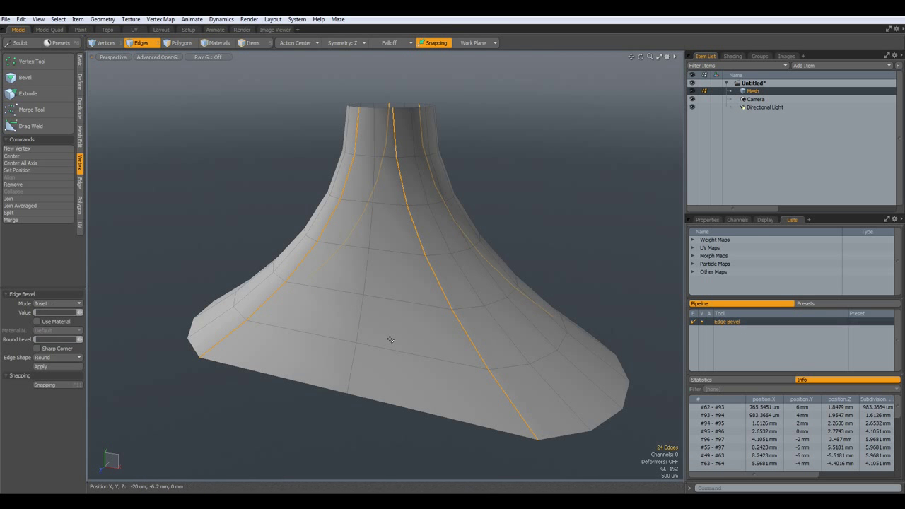
click(80, 339)
scroll(396, 247, up, 2)
drag(398, 244, 413, 244)
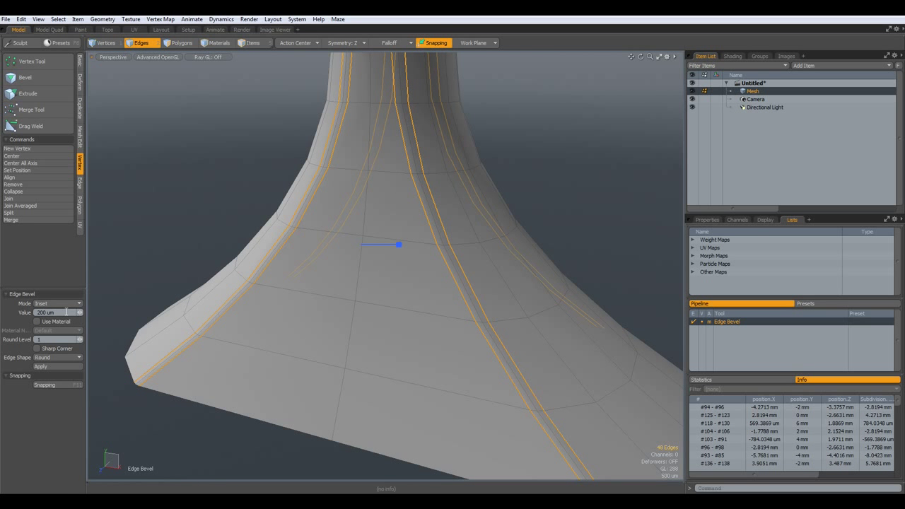
Finish the edge bevel and clear the edge selection
scroll(371, 339, down, 3)
alt+drag(371, 339, 401, 319)
key(Escape)
key(Escape)
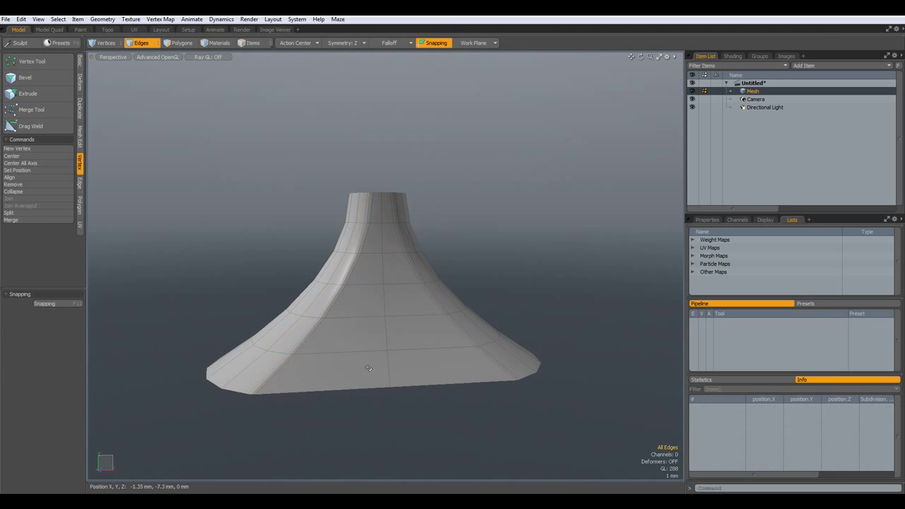
Round the neck's open top rim and the edge loop directly below it by running the perfectCircle.pl script
scroll(395, 237, up, 5)
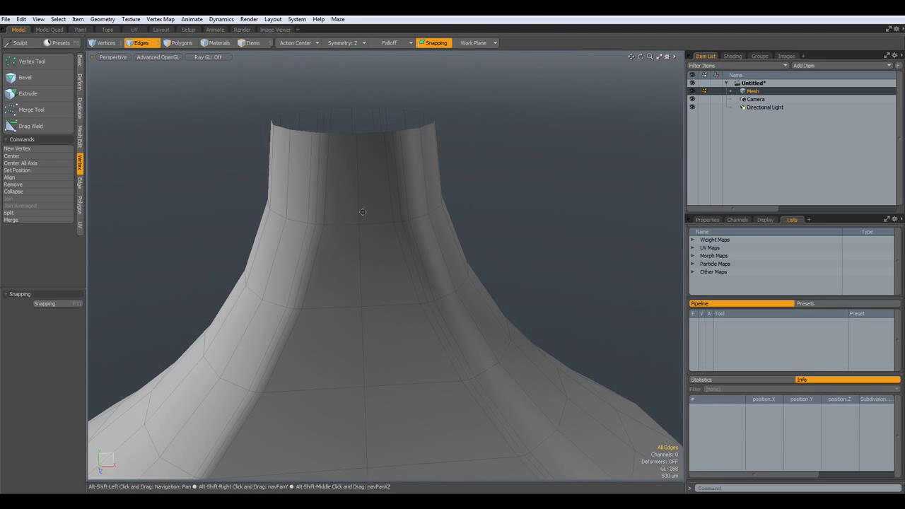
alt+shift+drag(400, 244, 410, 295)
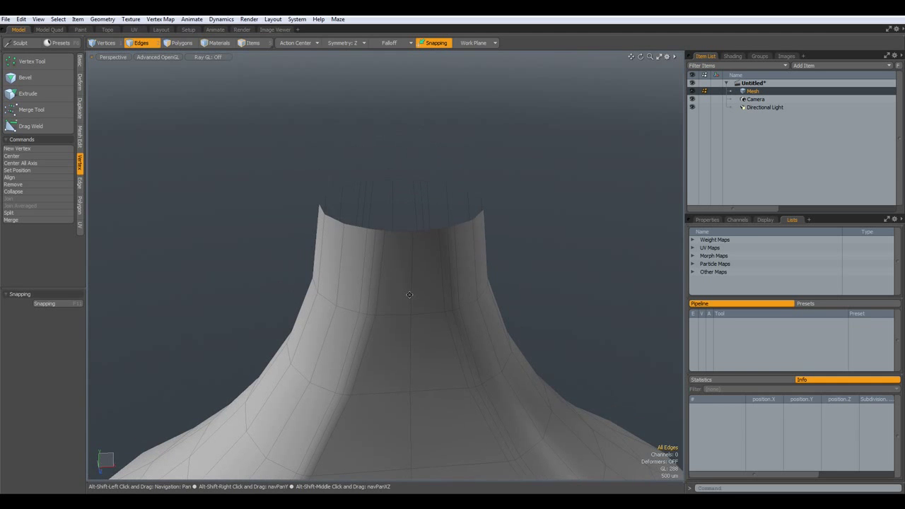
double_click(399, 232)
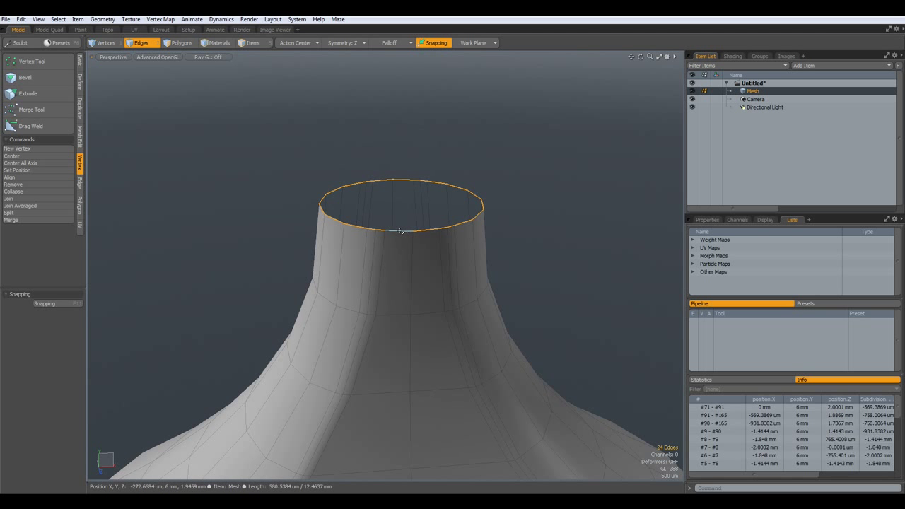
shift+double_click(397, 313)
alt+drag(445, 374, 425, 370)
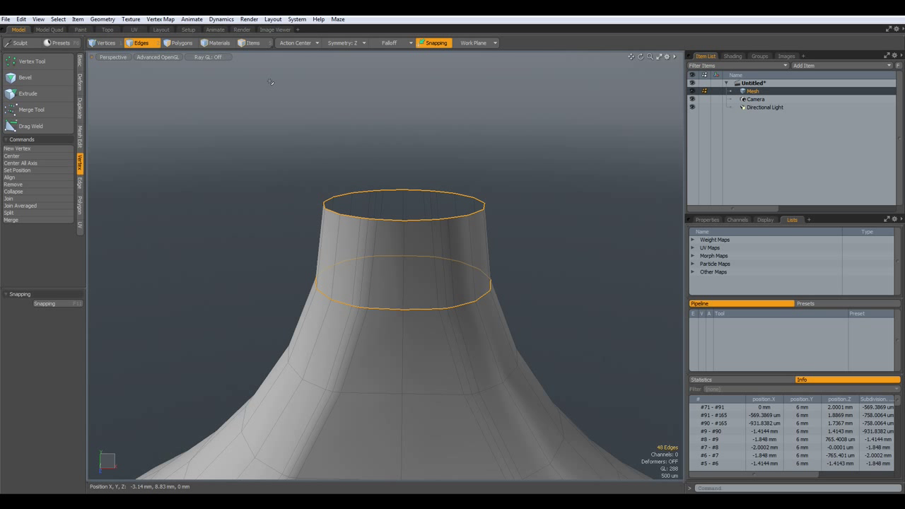
key(shift+r)
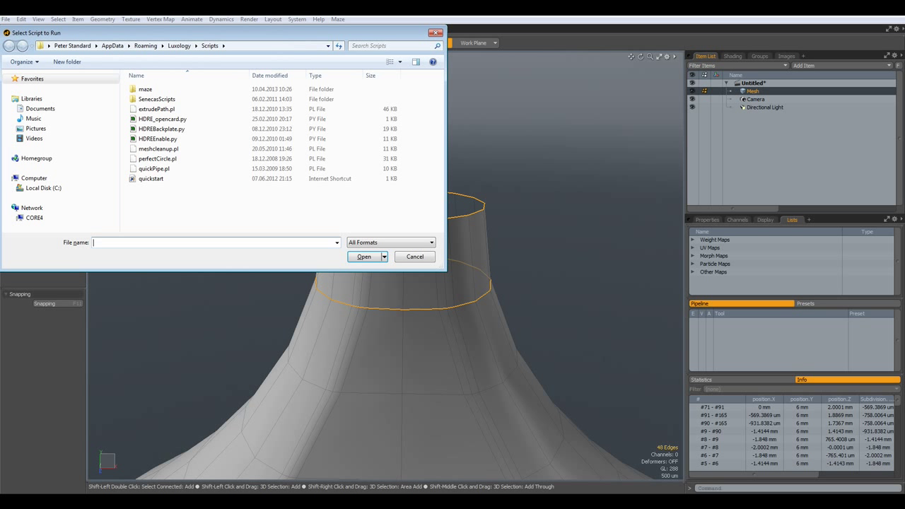
click(167, 160)
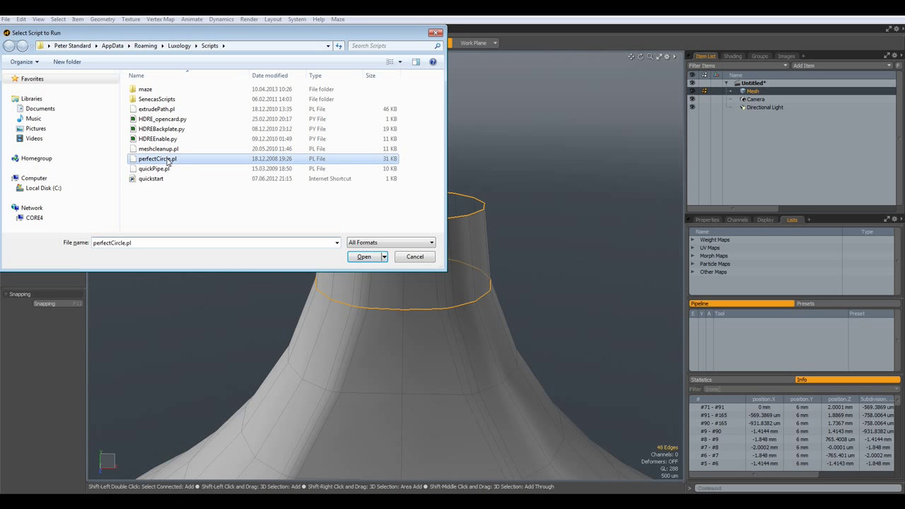
click(364, 257)
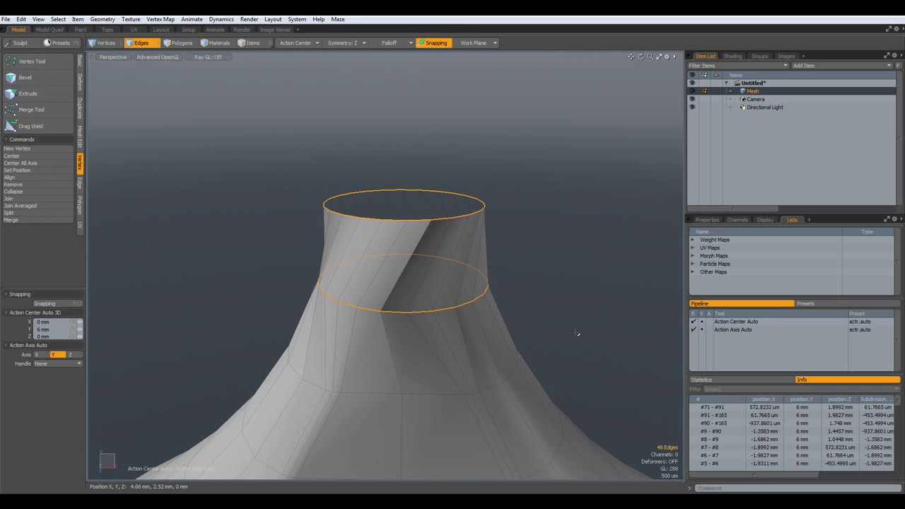
In the top view, disable symmetry and rotate both neck loops 12.5° about Y to reduce the twist
key(KP_1)
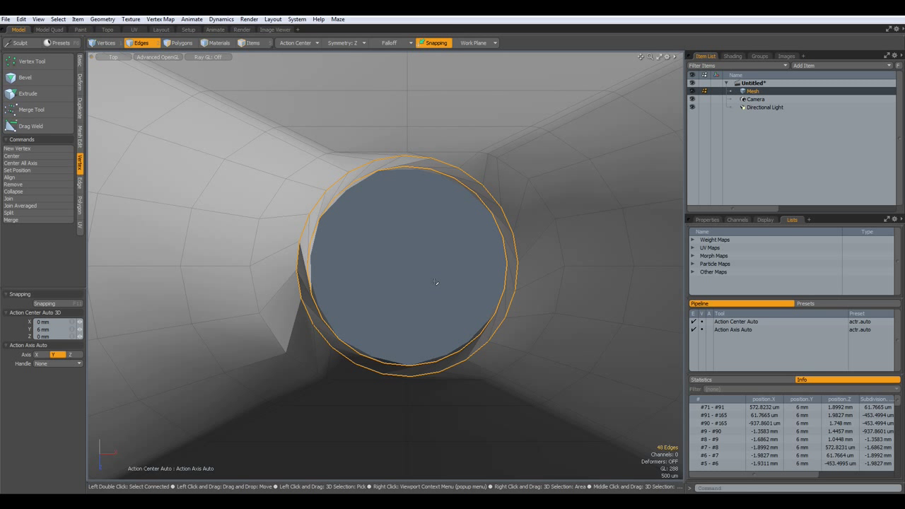
key(e)
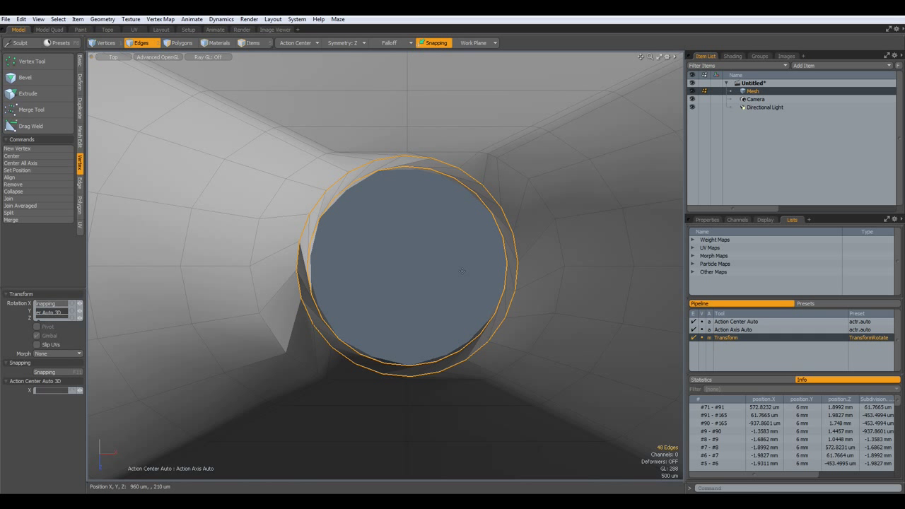
click(342, 44)
click(344, 22)
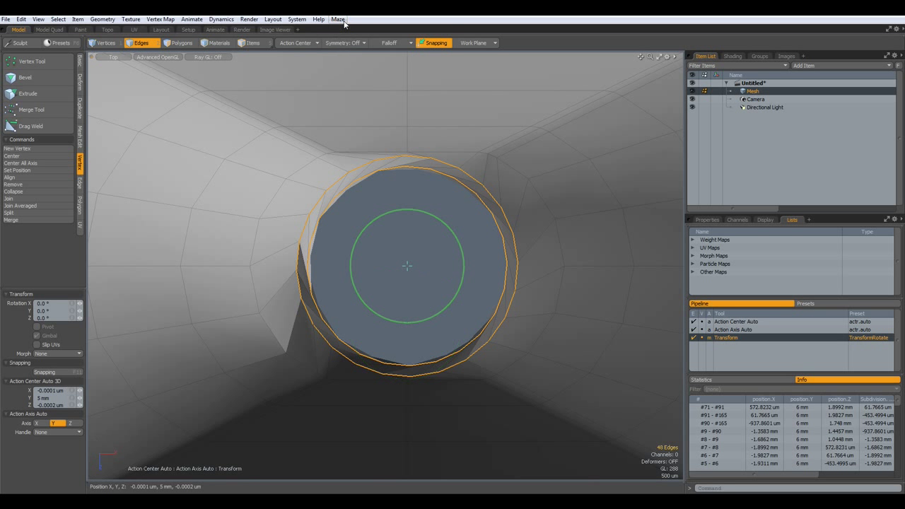
drag(463, 261, 489, 233)
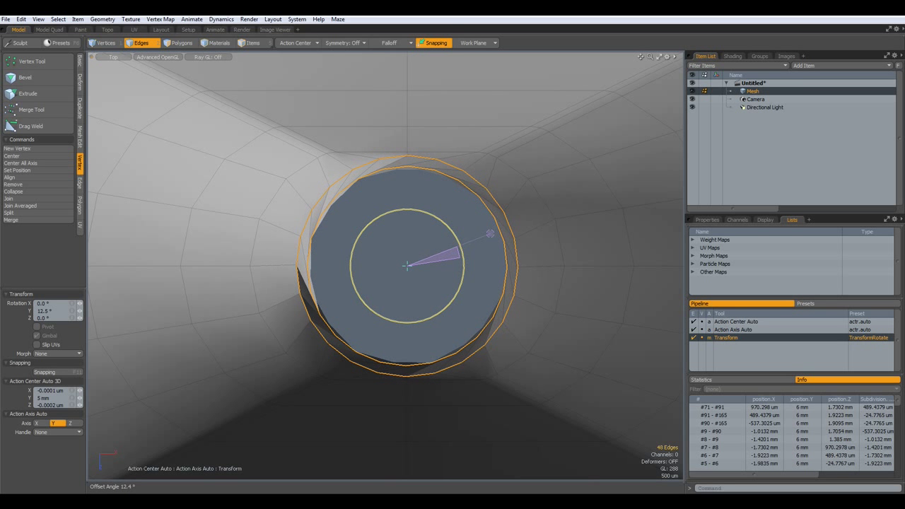
key(space)
Rotate only the top rim loop -30° about Y to line it up with the loop below, and clear the selection
double_click(489, 209)
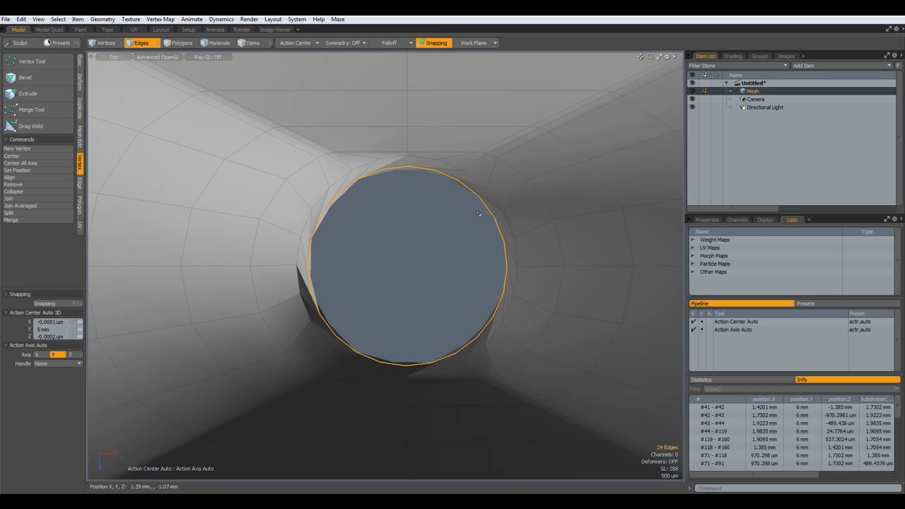
key(e)
drag(453, 236, 476, 255)
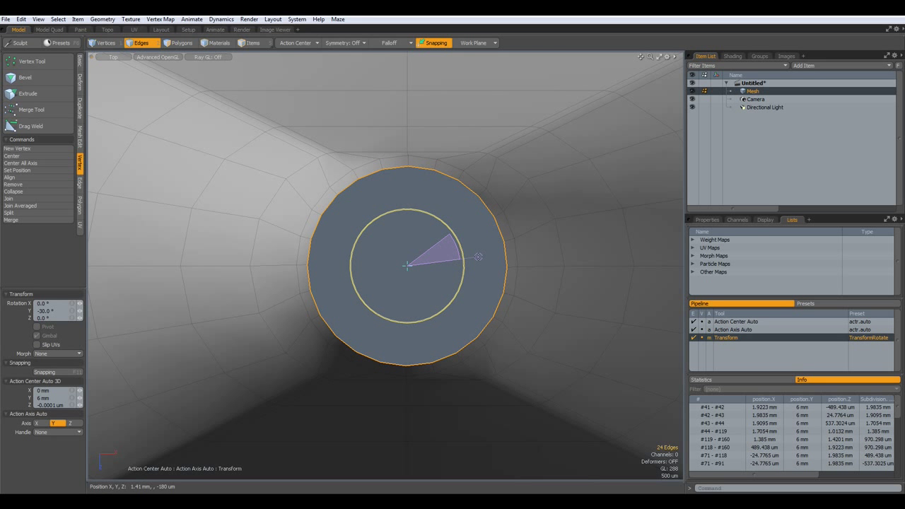
key(space)
scroll(439, 239, down, 3)
key(3)
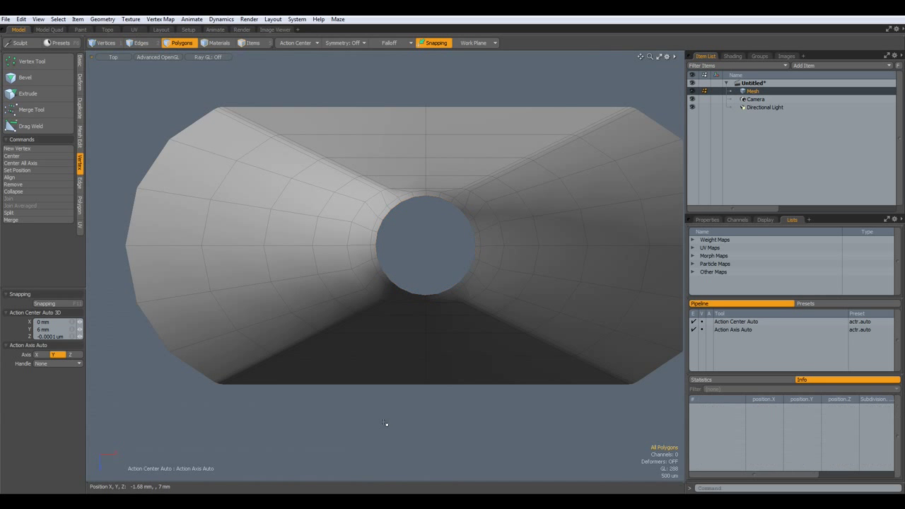
Extend the body's open bottom border straight down to about Y -6.56 mm with Edge Extend
key(ctrl+space)
click(425, 395)
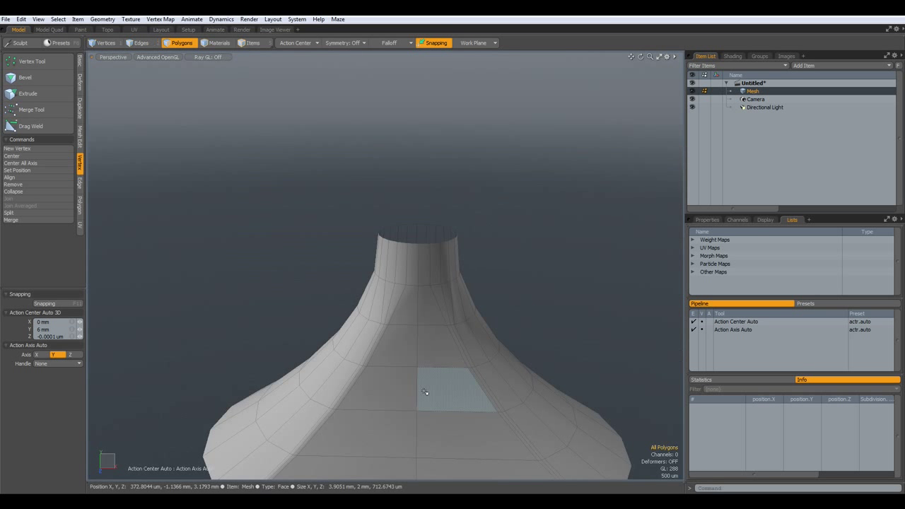
scroll(418, 329, down, 2)
scroll(414, 372, up, 1)
alt+shift+drag(428, 378, 365, 215)
scroll(391, 266, up, 3)
alt+drag(304, 288, 354, 348)
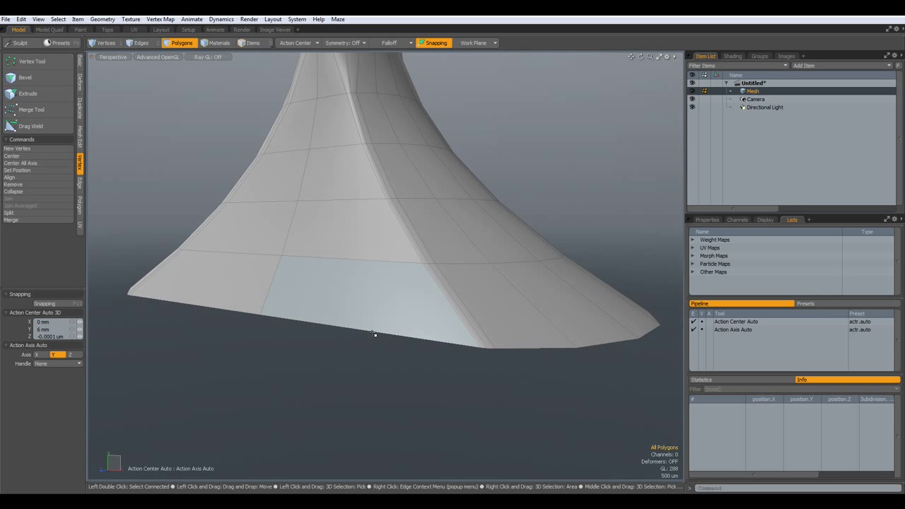
key(2)
double_click(377, 335)
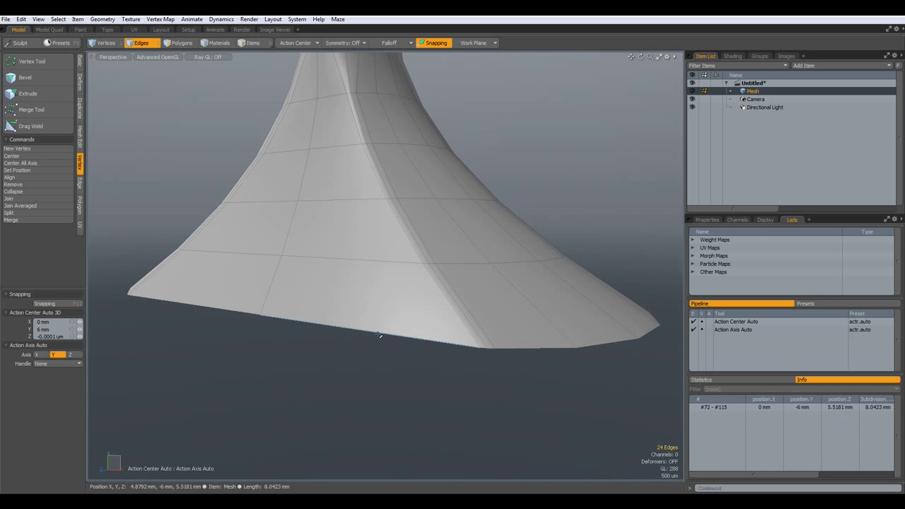
key(z)
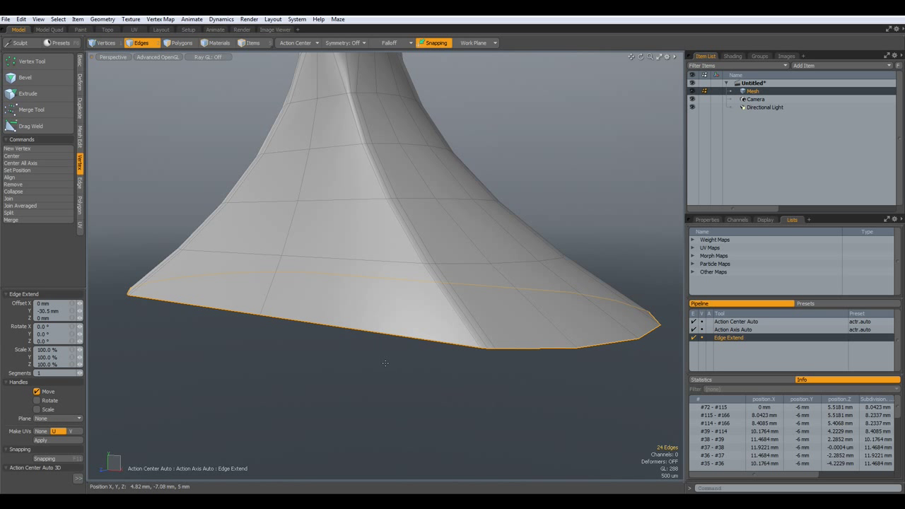
drag(353, 272, 353, 283)
drag(385, 357, 384, 357)
key(space)
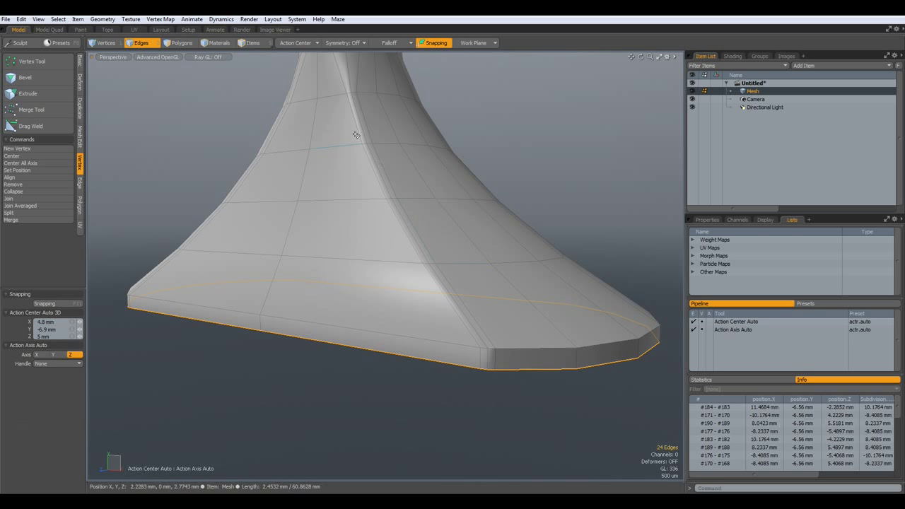
Examine the extended base with the subdivision surface display on, and return to the polygon display
key(3)
key(Tab)
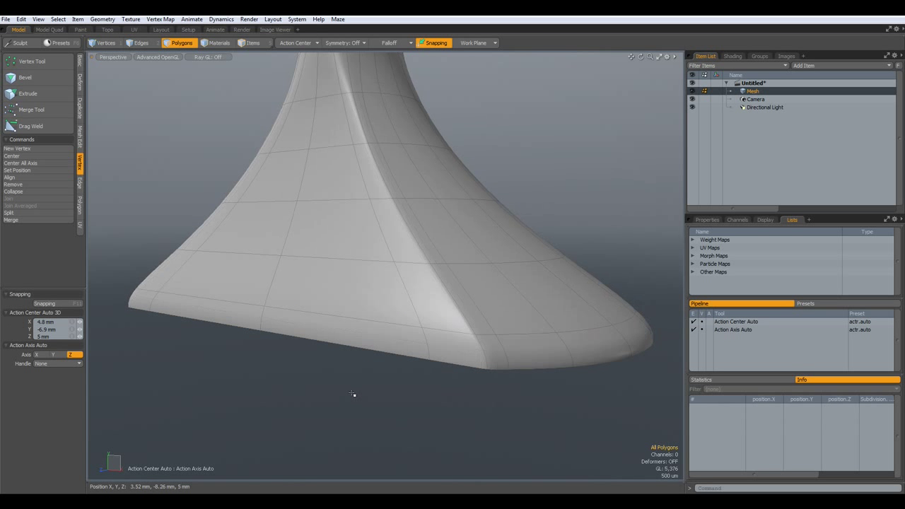
mouse_move(378, 396)
alt+mouse_down()
mouse_move(396, 399)
mouse_move(368, 404)
mouse_move(377, 407)
mouse_move(355, 394)
mouse_move(374, 395)
alt+mouse_up()
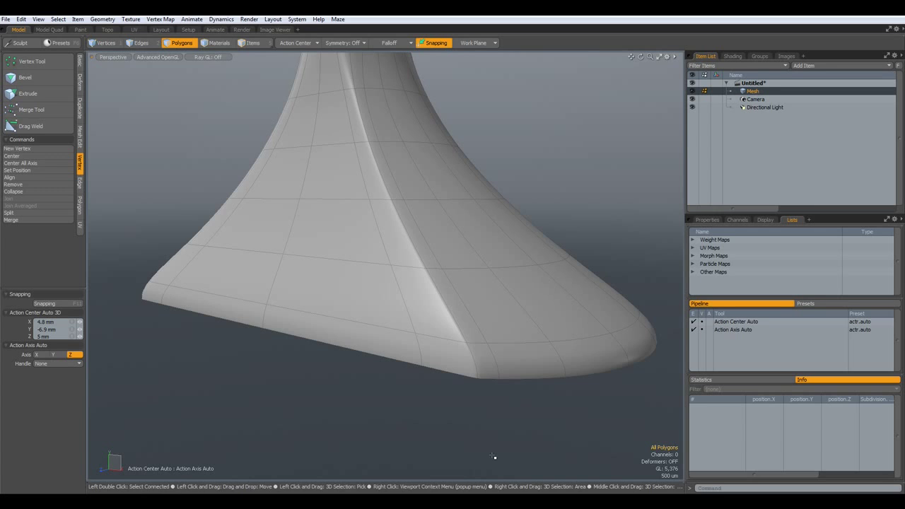
key(Tab)
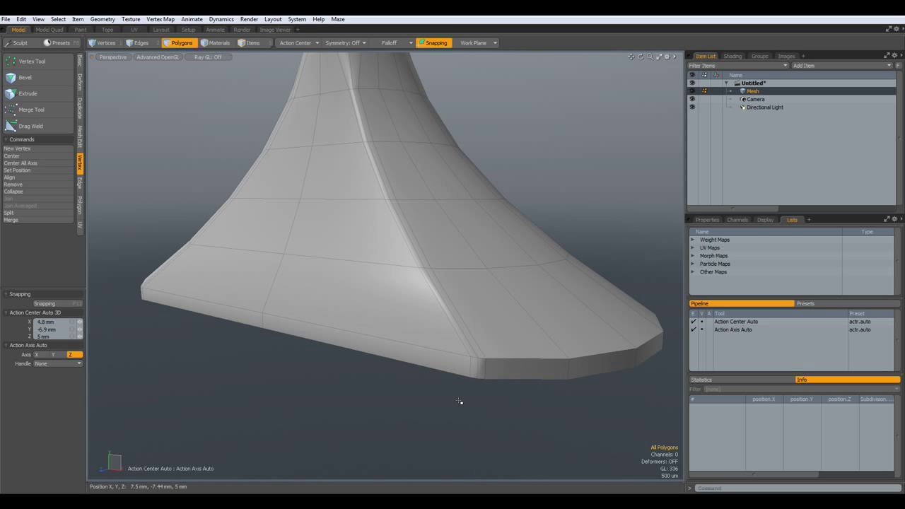
alt+drag(424, 416, 388, 386)
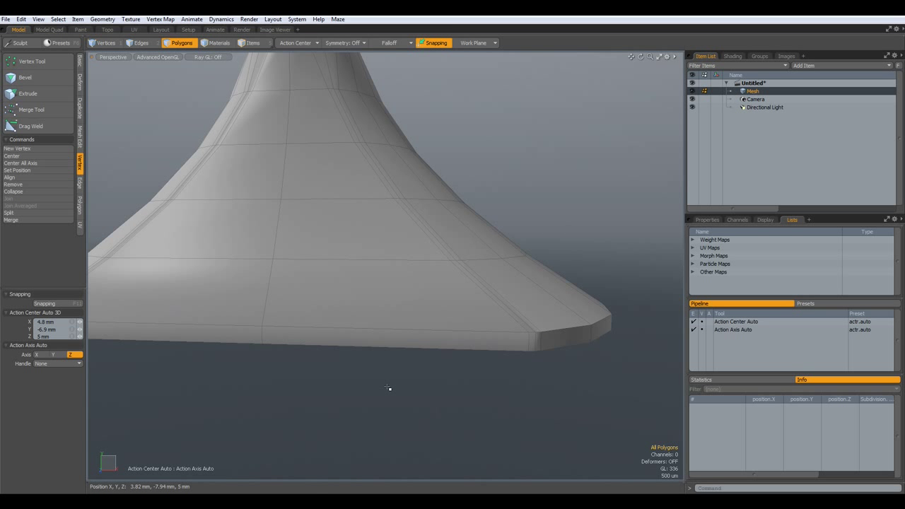
With Z symmetry, scale the four bottom-rim vertices at the ends of the flat faces to 87.5% in X
click(344, 43)
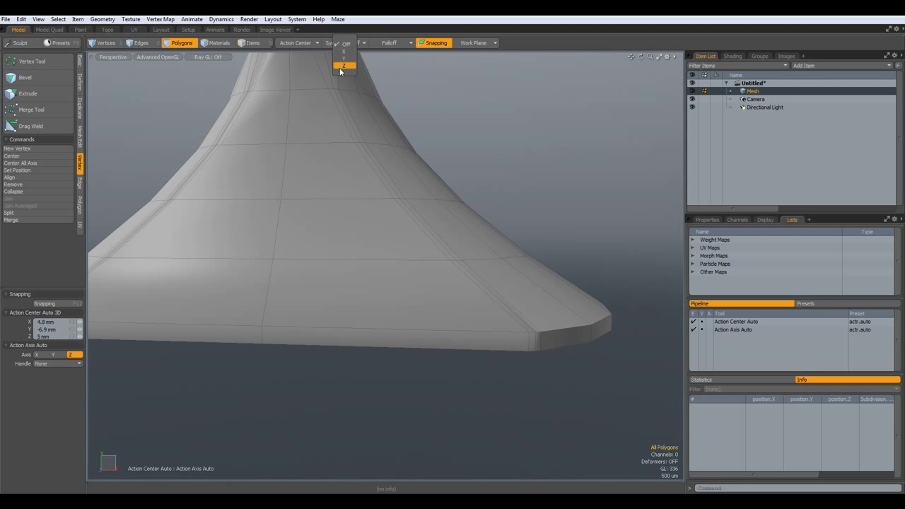
click(342, 67)
alt+drag(325, 110, 344, 256)
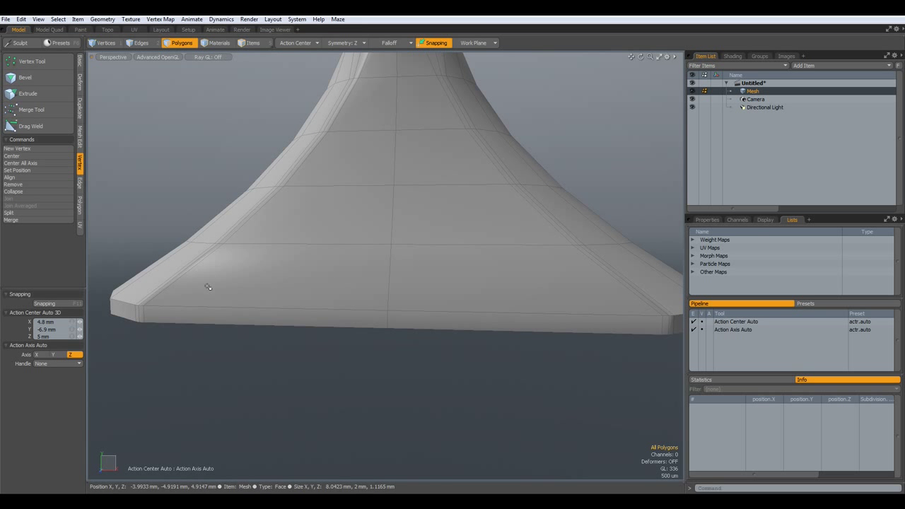
key(1)
click(144, 324)
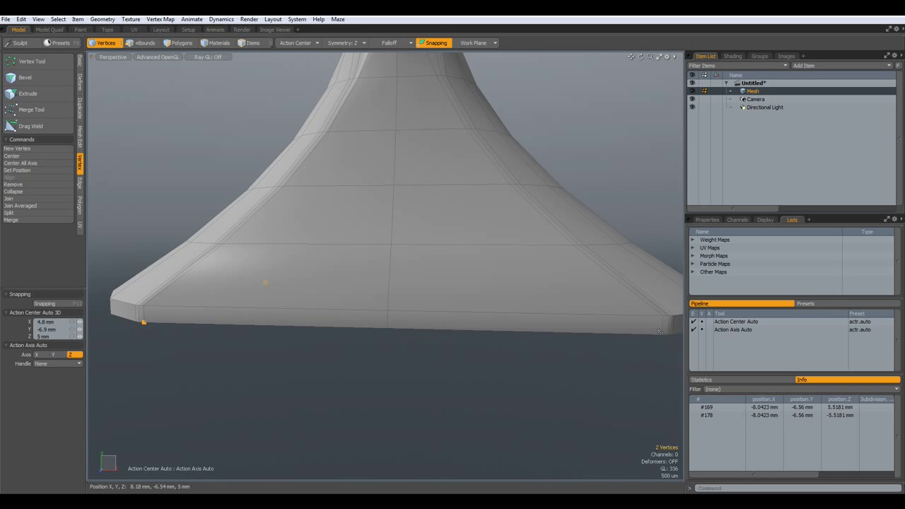
shift+click(661, 335)
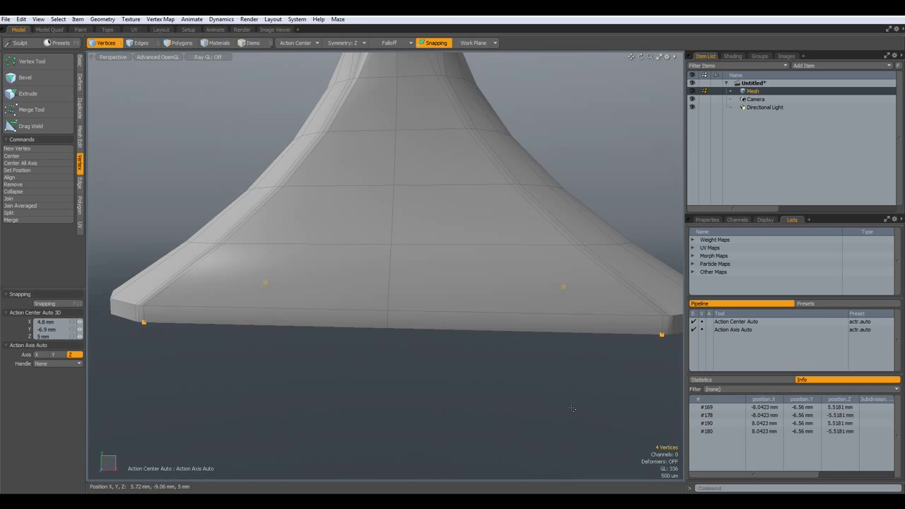
key(r)
drag(437, 332, 430, 330)
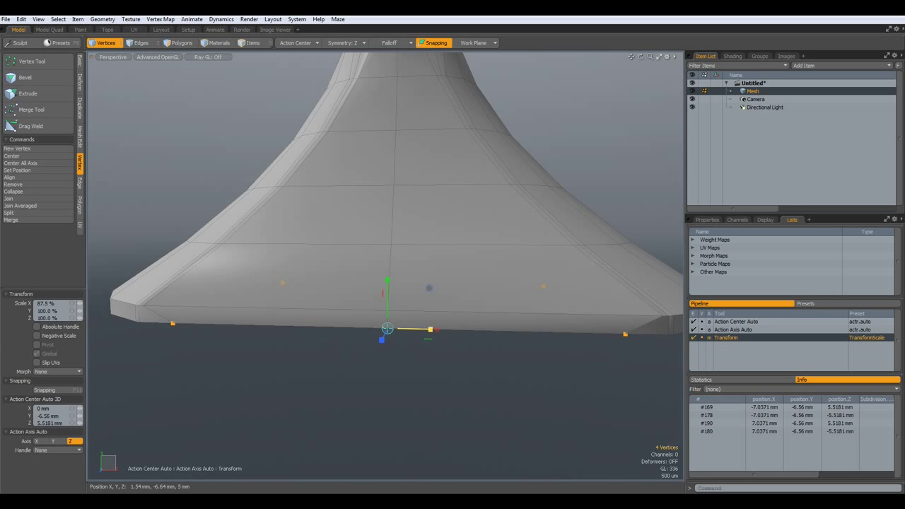
key(space)
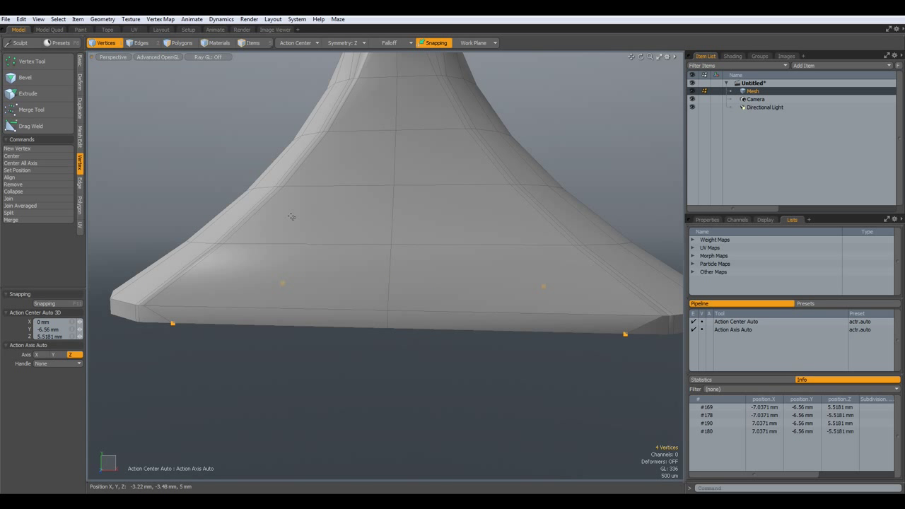
With X symmetry and the Element action center, slide the bottom-rim corner vertices at the positive-Z side -1.32 mm along the rim edge
click(345, 43)
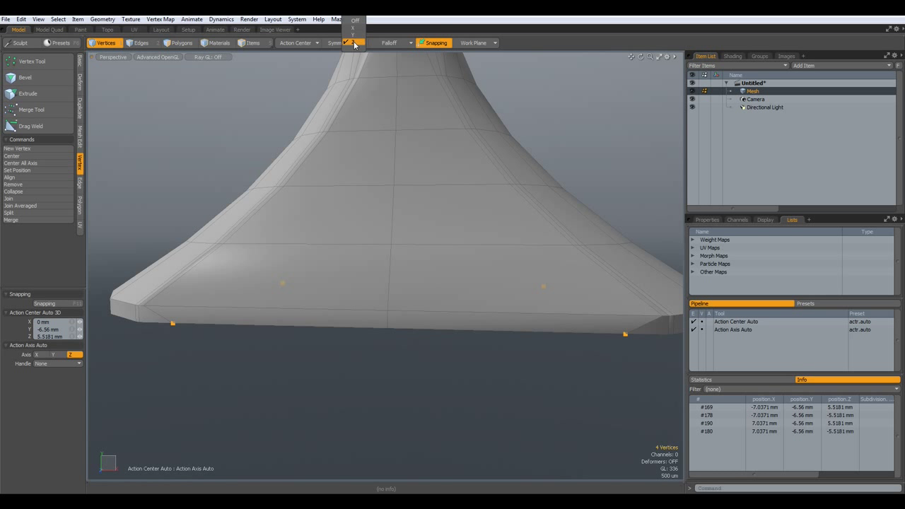
click(352, 27)
alt+drag(175, 320, 415, 351)
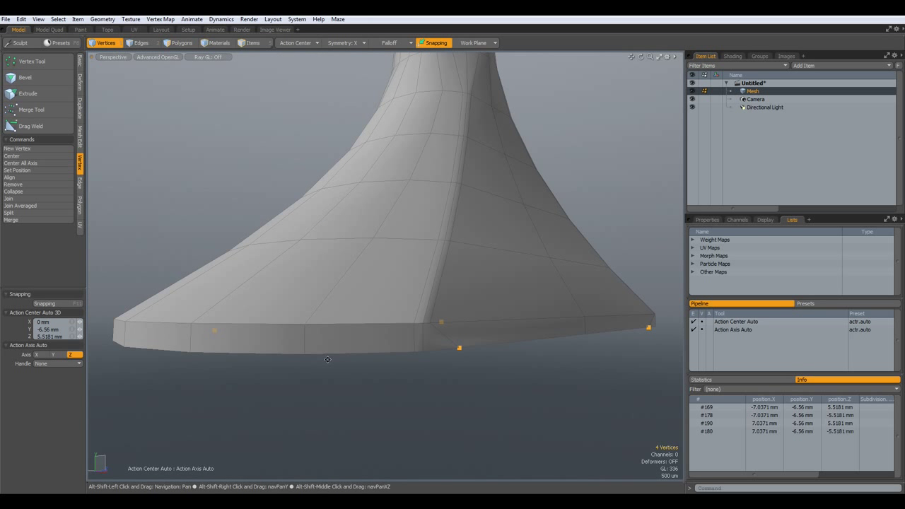
click(414, 352)
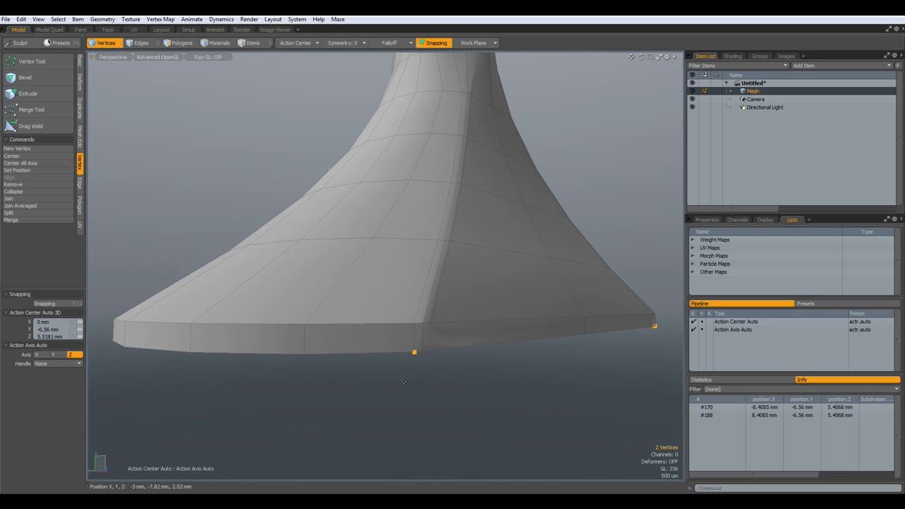
click(295, 42)
click(292, 72)
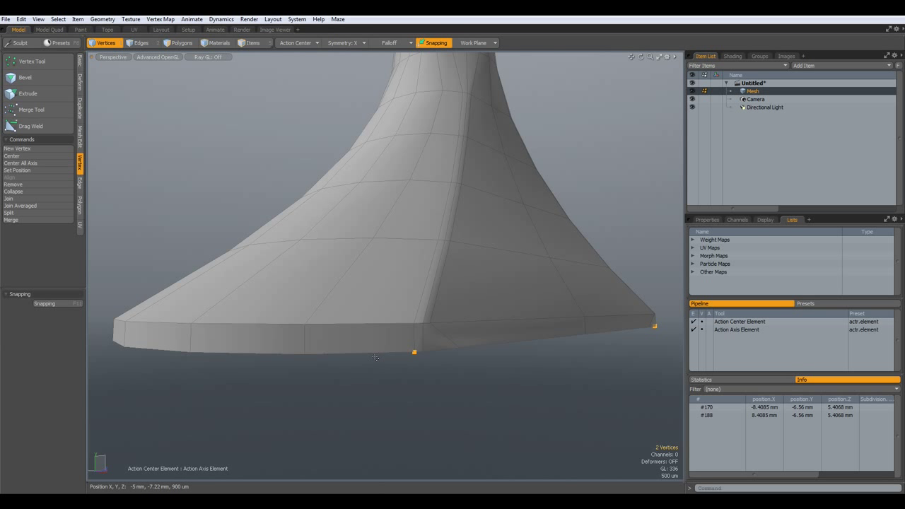
key(w)
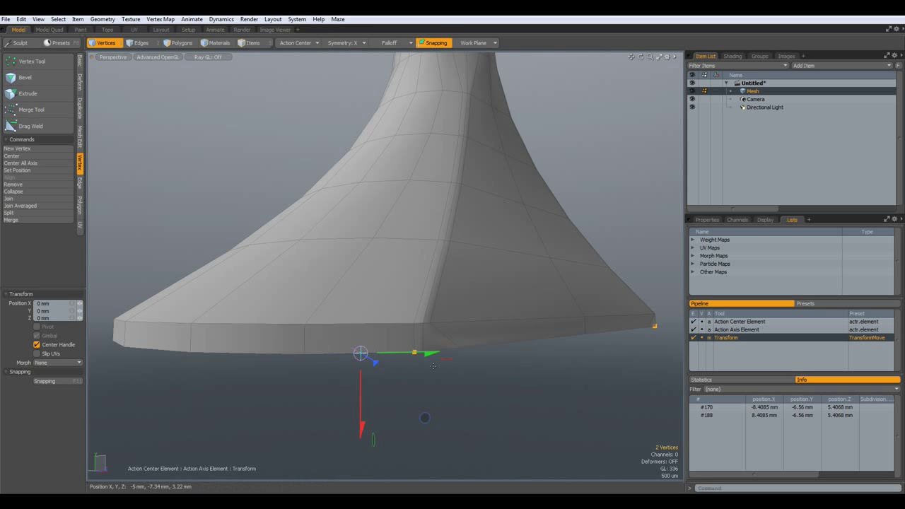
drag(424, 353, 290, 353)
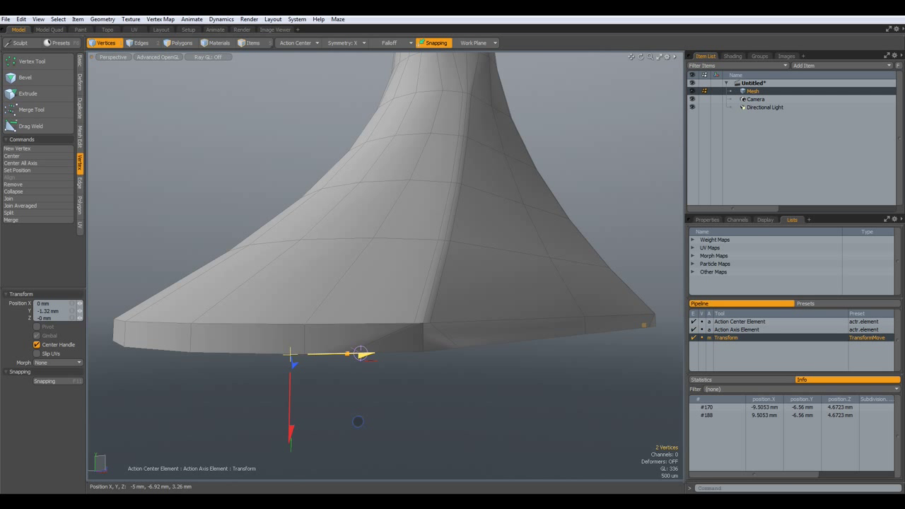
key(space)
Slide the matching corner vertices on the negative-Z side 1.1 mm along the bottom rim, and clear the selection
alt+drag(172, 384, 393, 390)
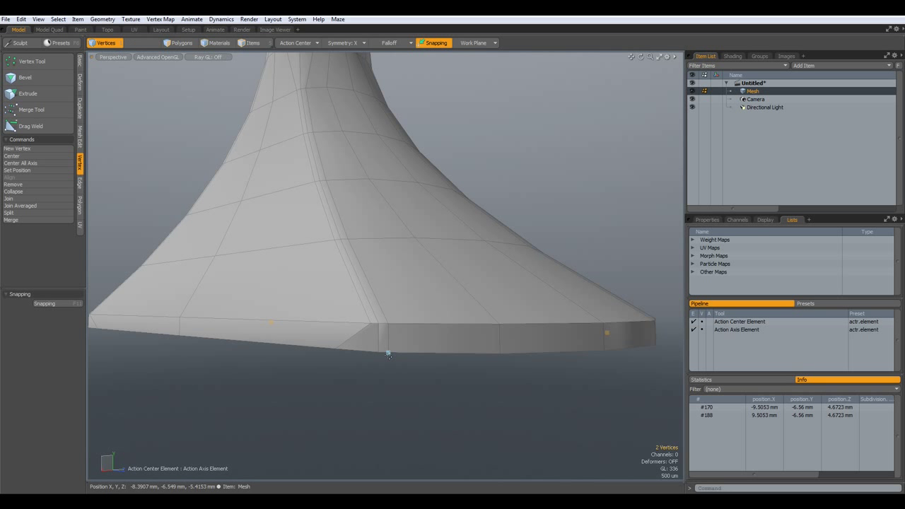
key(w)
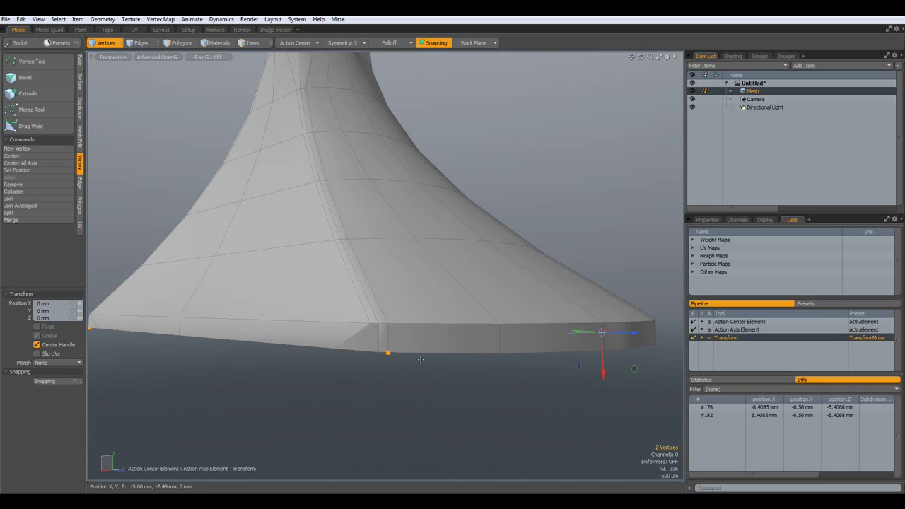
click(440, 352)
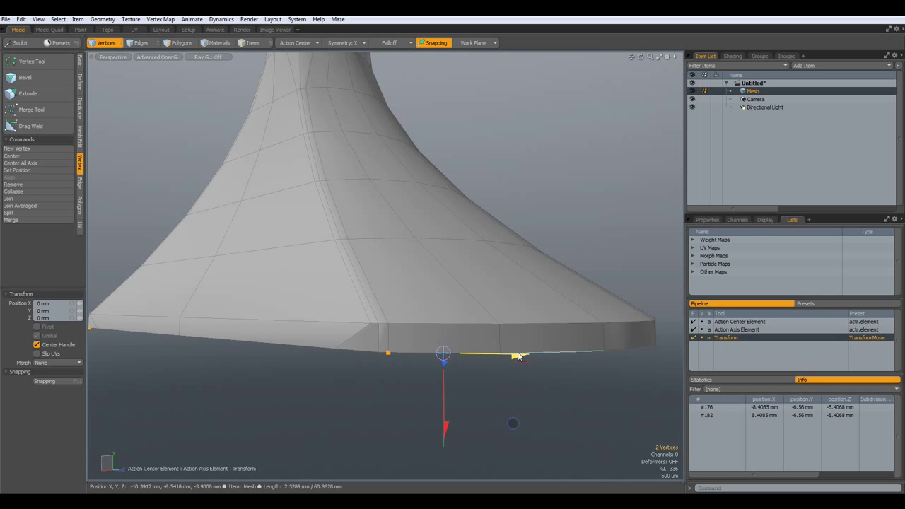
drag(442, 352, 501, 353)
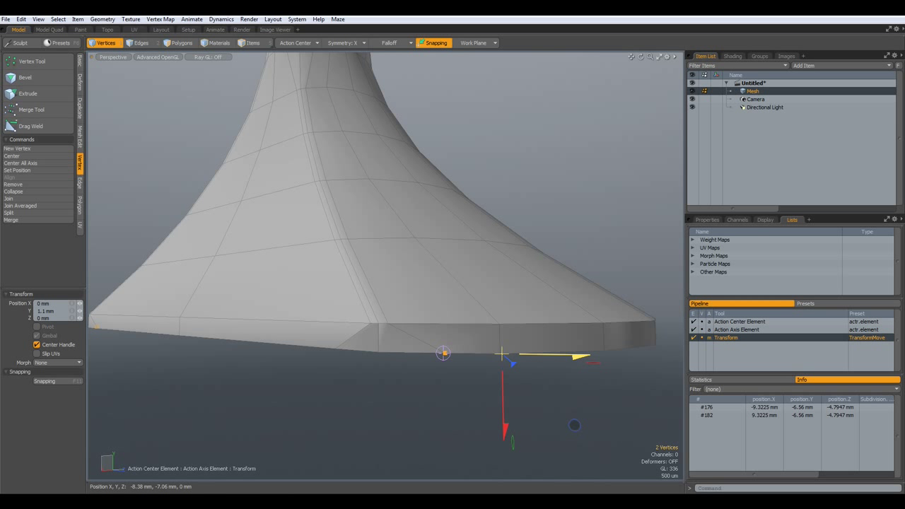
key(q)
key(Escape)
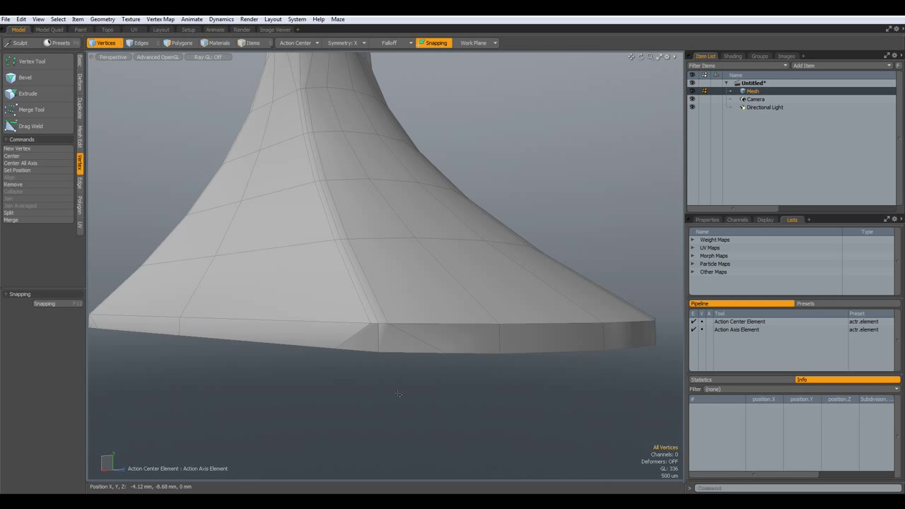
scroll(409, 351, down, 5)
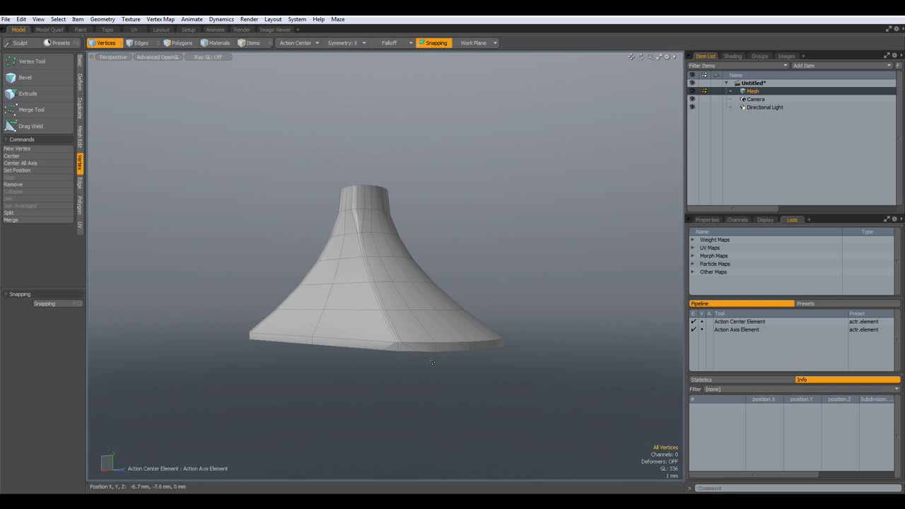
Turn off symmetry and the action center, and extend the body's open bottom border in place with zero offset using Edge Extend
key(2)
alt+drag(456, 382, 418, 443)
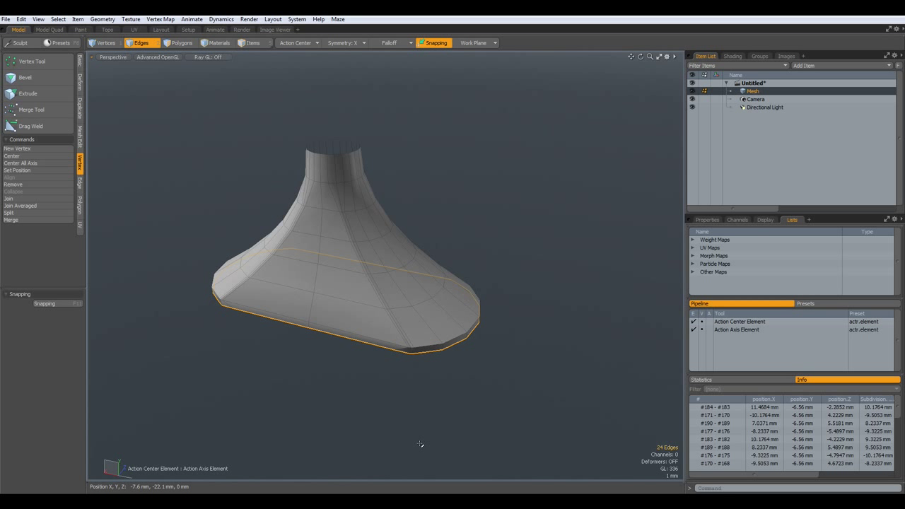
key(KP_1)
alt+shift+drag(499, 398, 396, 397)
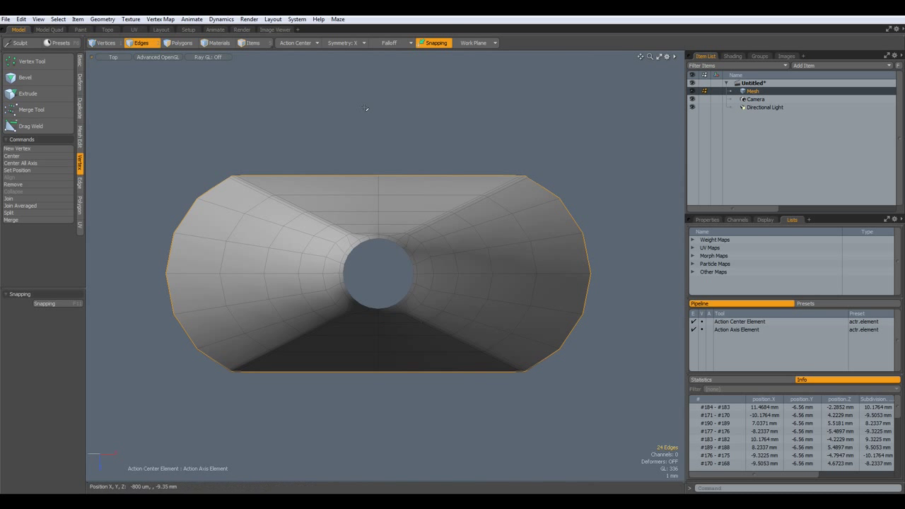
click(343, 42)
click(347, 33)
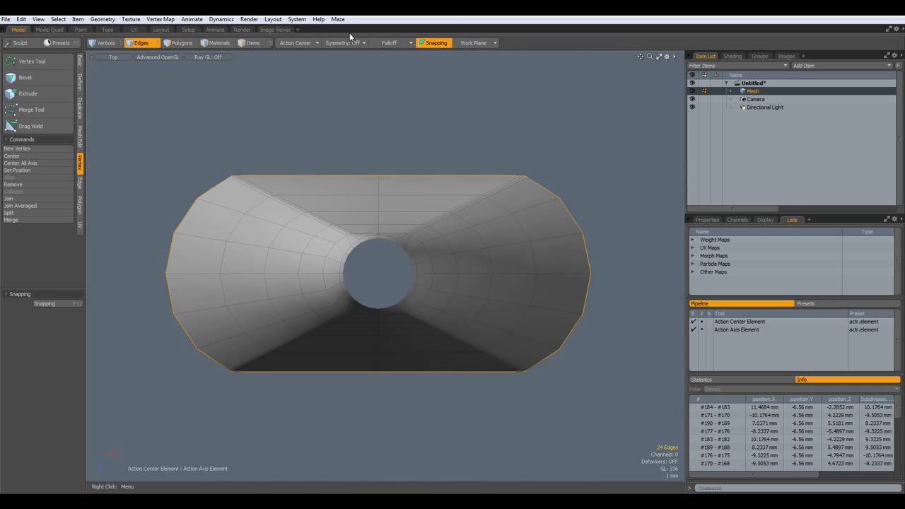
click(304, 44)
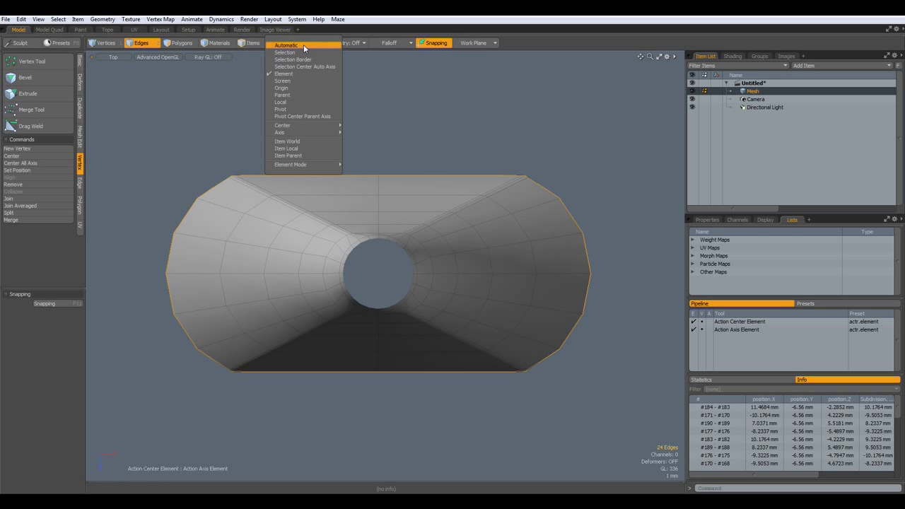
click(298, 74)
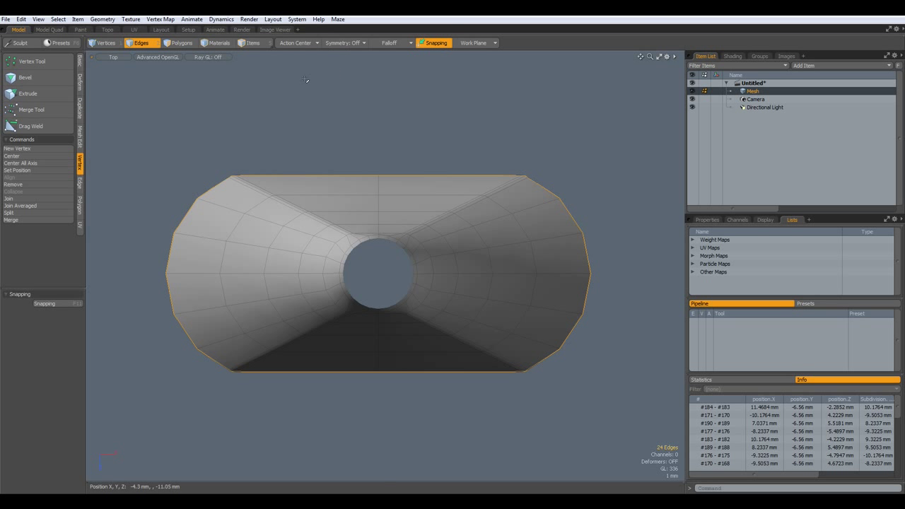
key(shift+x)
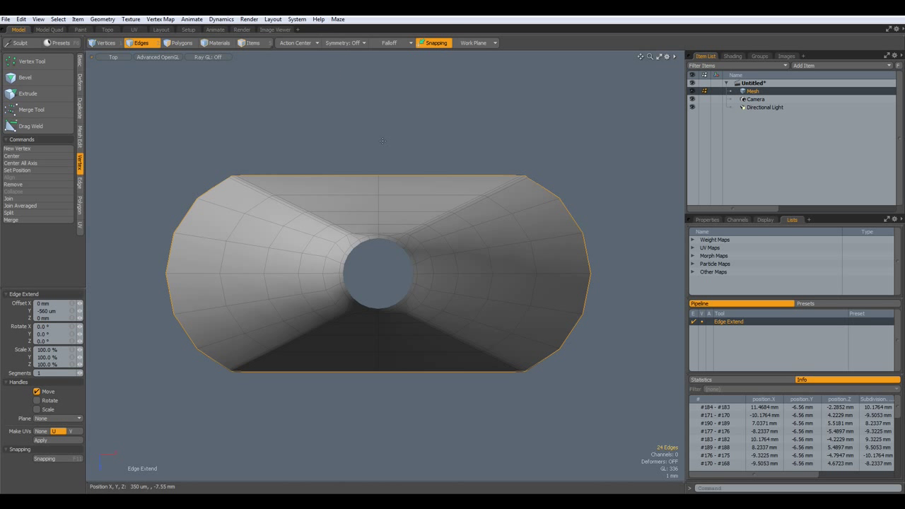
click(378, 136)
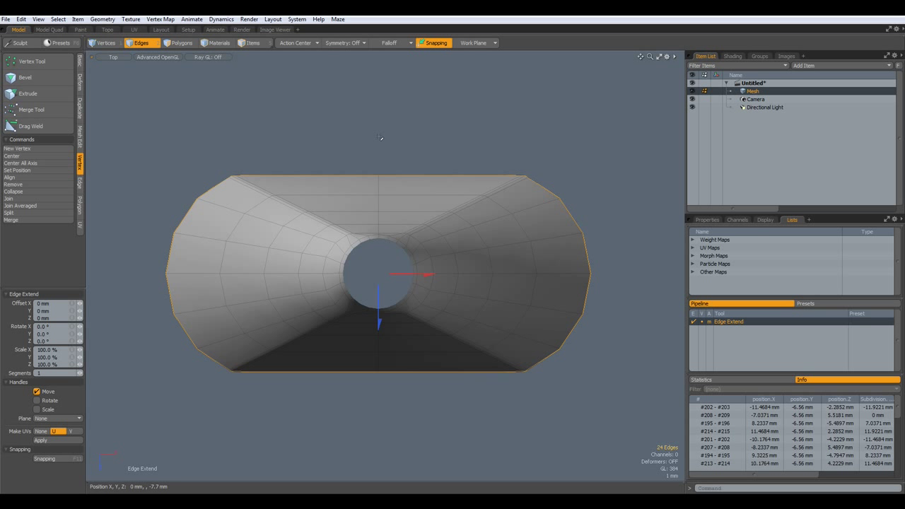
Scale the new border loop outward to 108% in X and 116% in Z to form a flat ledge
key(r)
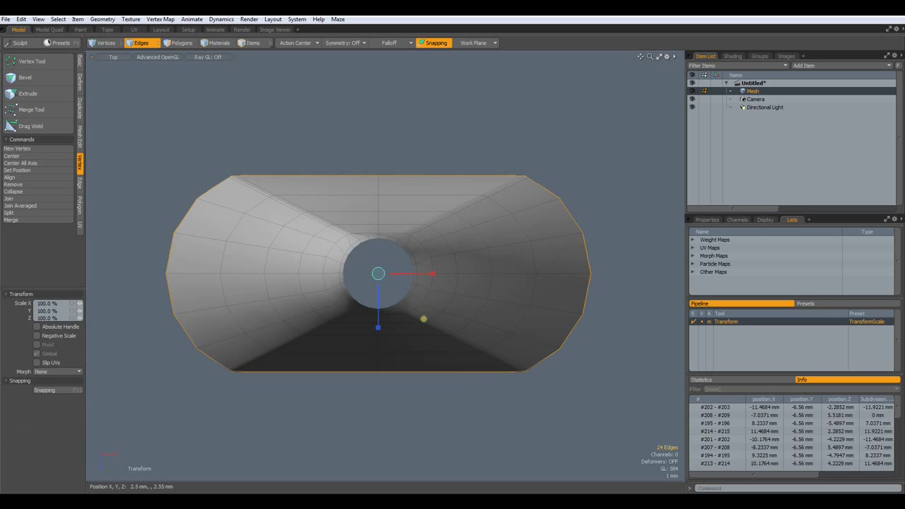
drag(423, 319, 438, 318)
drag(515, 318, 516, 318)
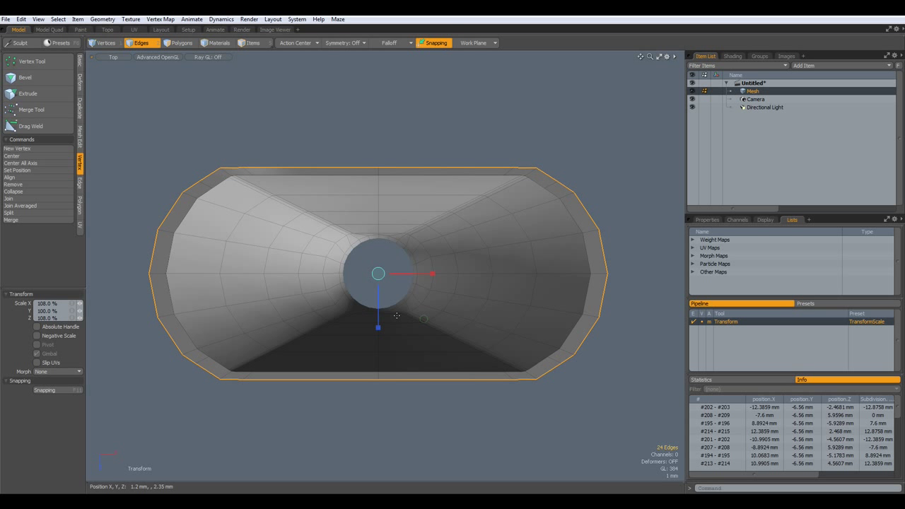
drag(377, 327, 377, 331)
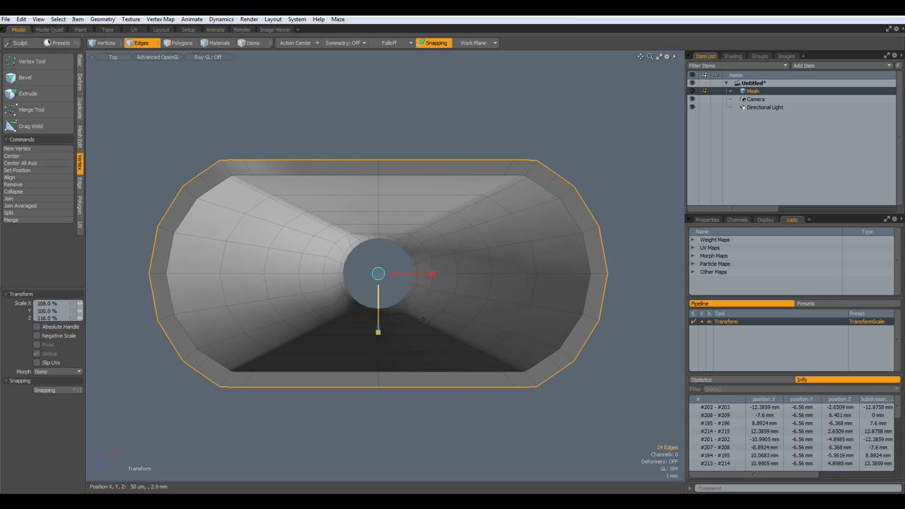
In the perspective view, extend the ledge's outer border straight down by about 12.65 mm with Edge Extend
key(ctrl+space)
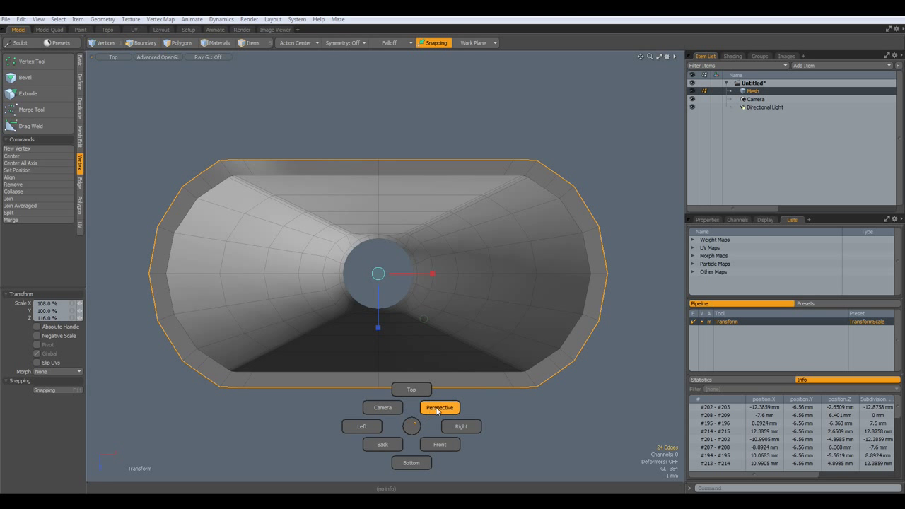
click(439, 409)
alt+drag(360, 414, 359, 287)
key(z)
click(315, 411)
drag(421, 197, 417, 349)
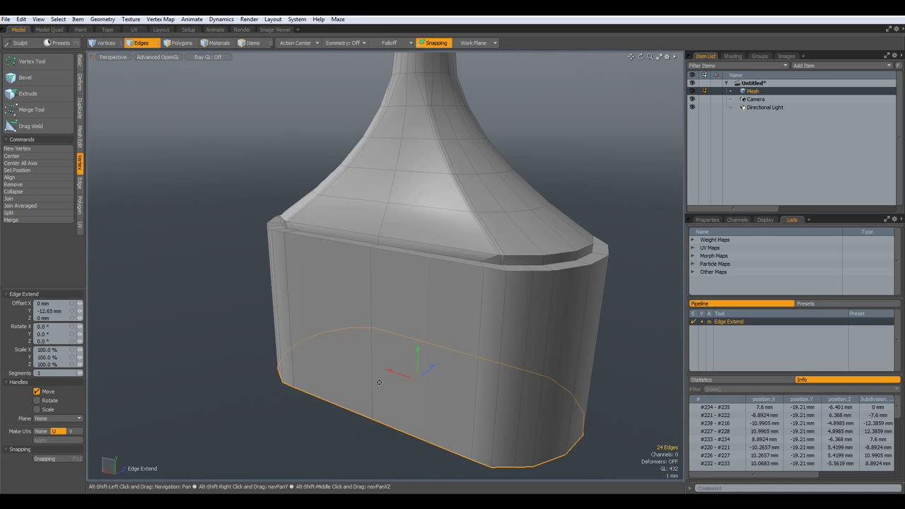
Extend the bottom border down by about another 31.8 mm as a second wall segment
shift+click(278, 420)
alt+drag(336, 427, 372, 324)
scroll(328, 437, down, 6)
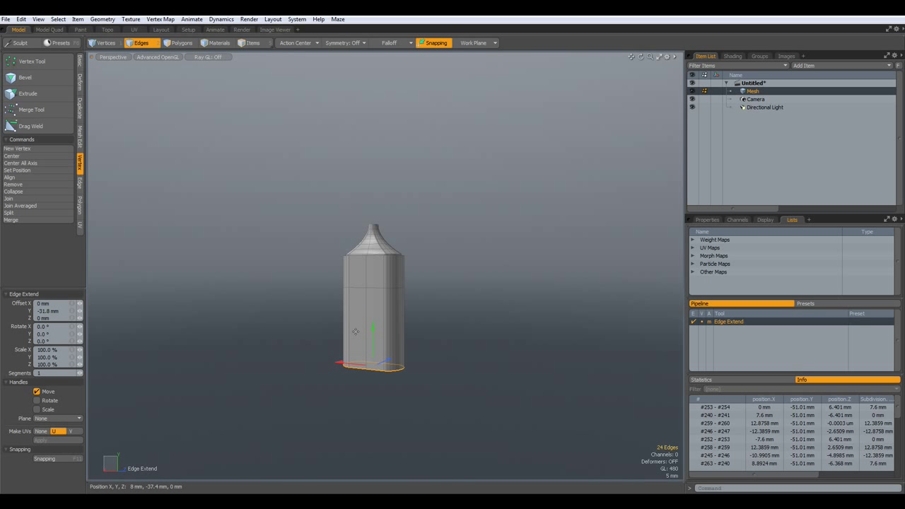
scroll(351, 336, up, 2)
scroll(351, 336, up, 2)
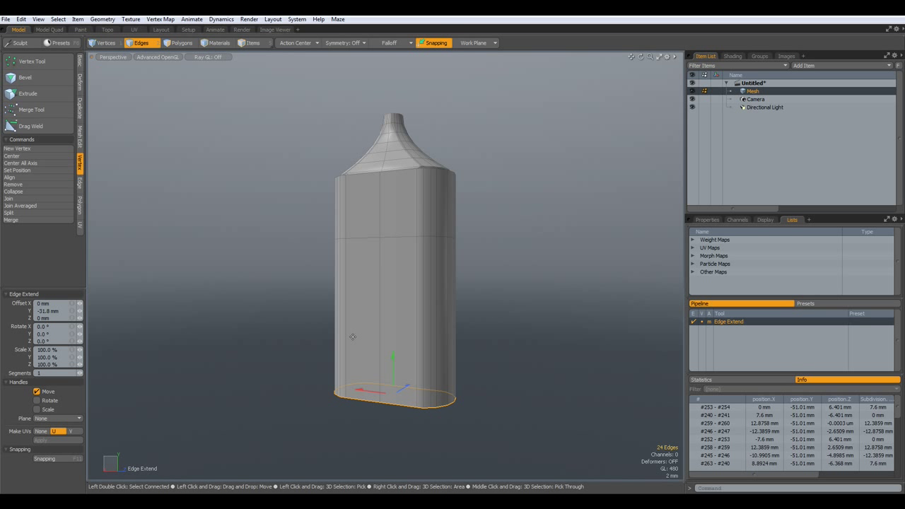
Scale the bottom border loop slightly inward to taper the lower body, and clear the selection
key(r)
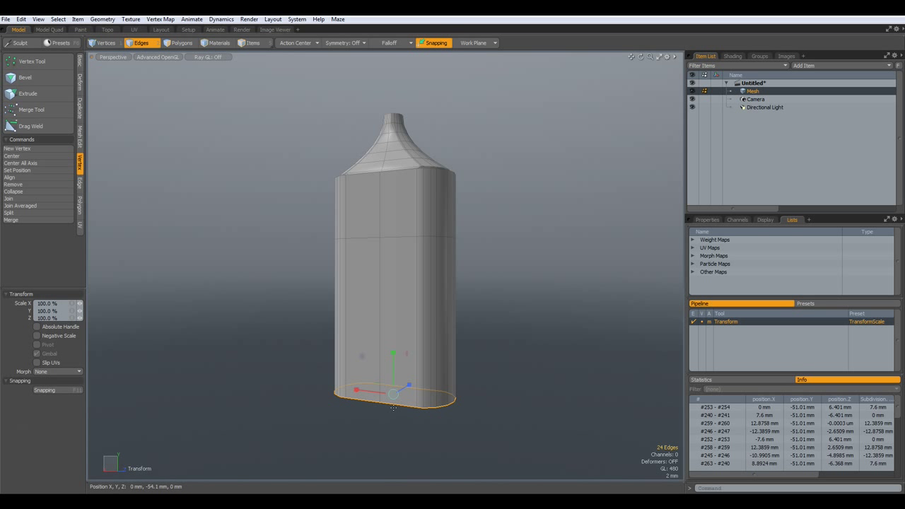
drag(375, 381, 354, 383)
key(q)
click(551, 262)
alt+drag(550, 262, 527, 309)
Loop Slice the flat ledge below the flared neck with two loops in Symmetry mode
key(2)
scroll(388, 169, up, 5)
alt+drag(388, 169, 400, 337)
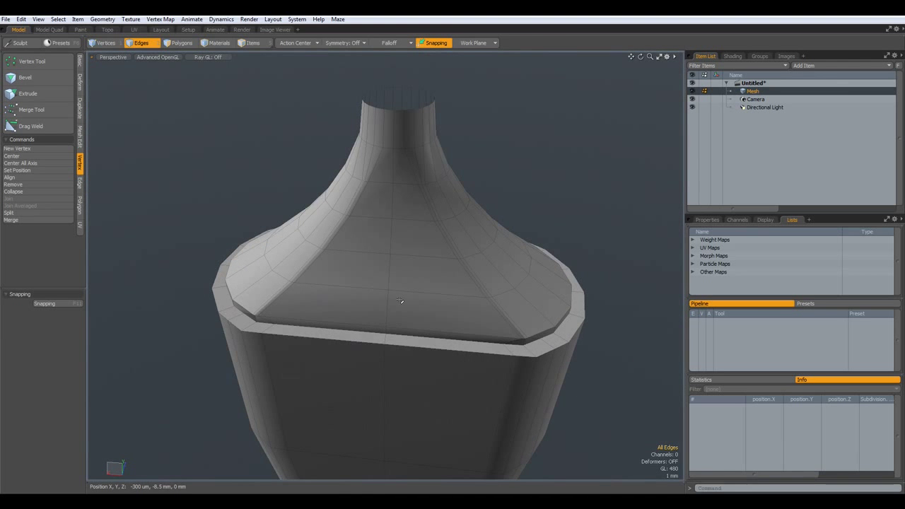
scroll(400, 338, up, 3)
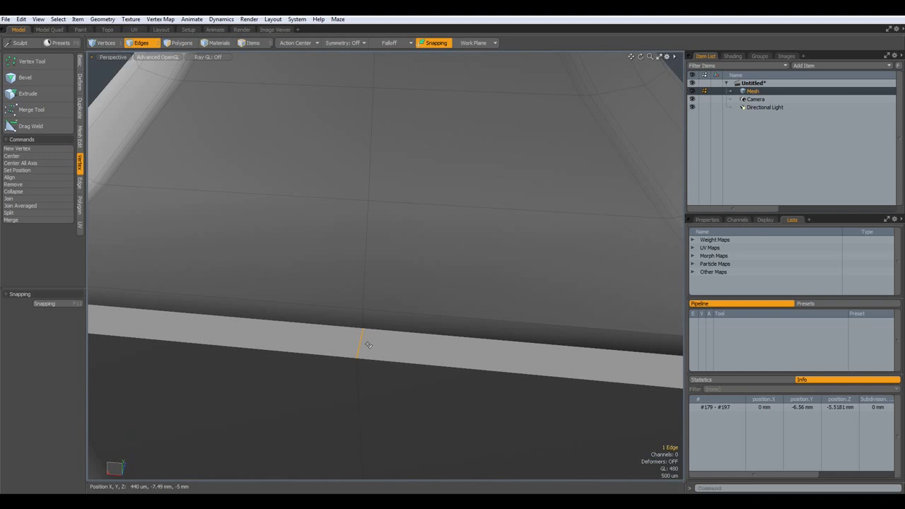
key(alt+c)
click(366, 343)
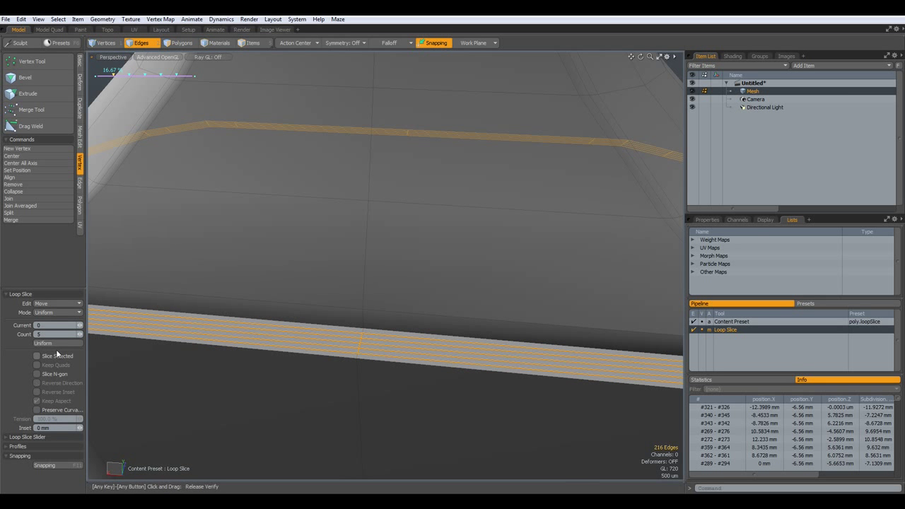
click(80, 336)
click(80, 337)
click(80, 337)
click(48, 313)
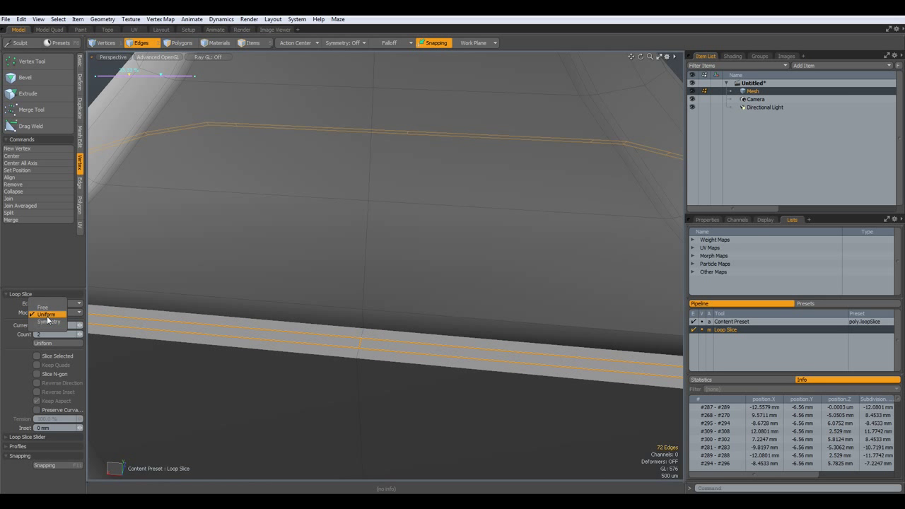
click(48, 322)
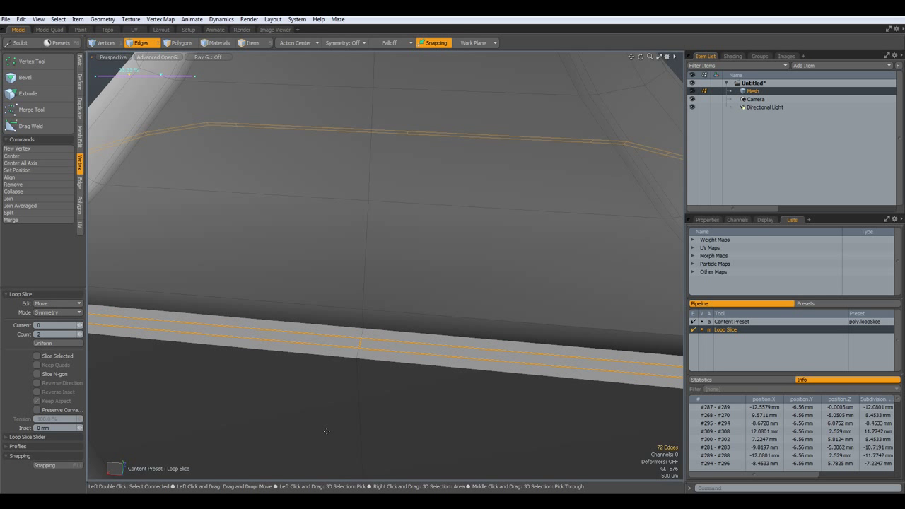
key(space)
Convert the two ledge loops to a polygon band and bevel it with a shift of about -280 um to sink a groove
key(alt)
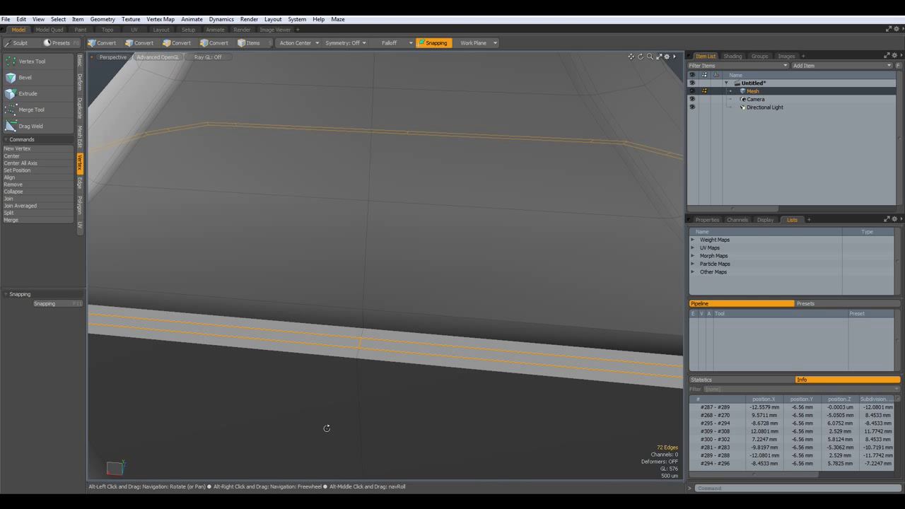
key(3)
key(a)
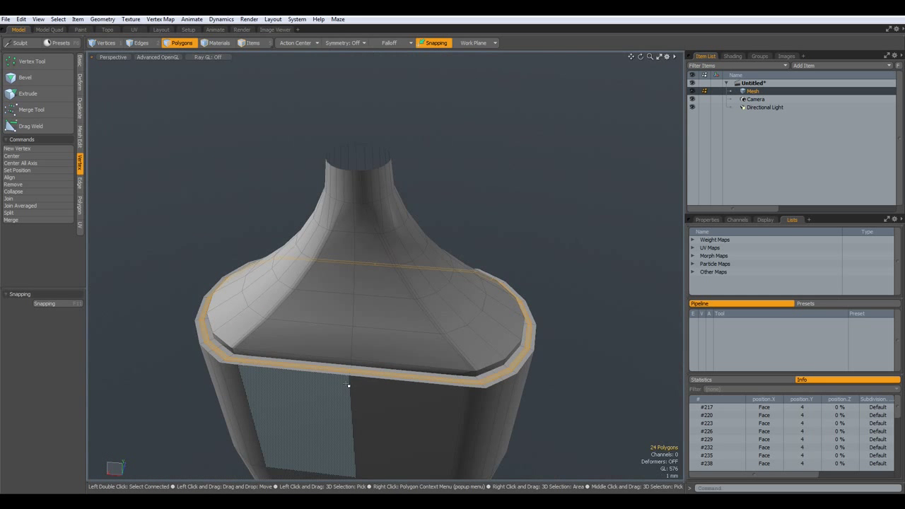
scroll(348, 384, up, 2)
key(b)
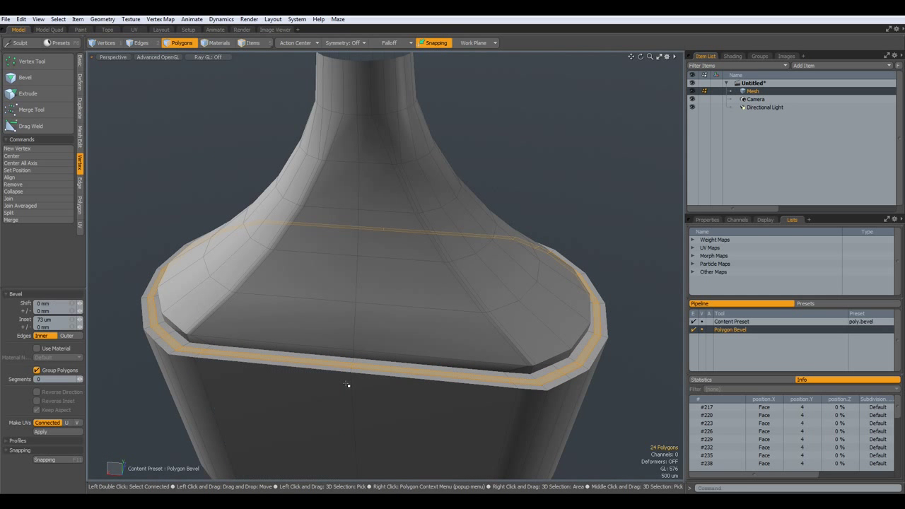
drag(369, 258, 369, 275)
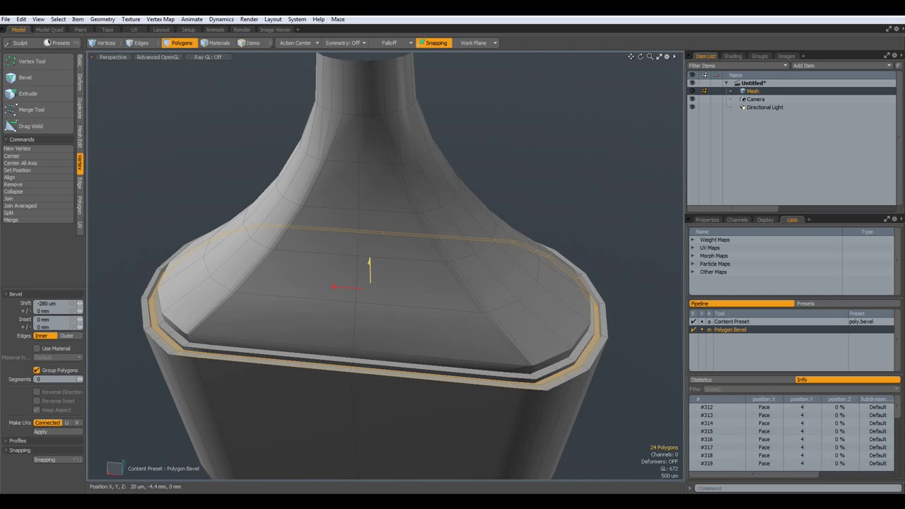
key(space)
click(139, 247)
alt+drag(258, 382, 266, 358)
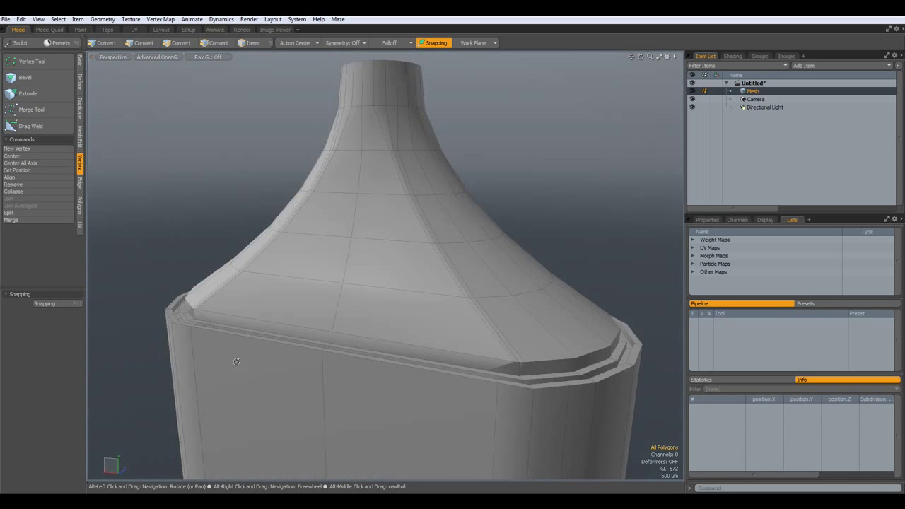
Loop Slice the six profile edges running across the ledge and its groove to add support loops beside every corner, and clear the selection
scroll(363, 328, up, 4)
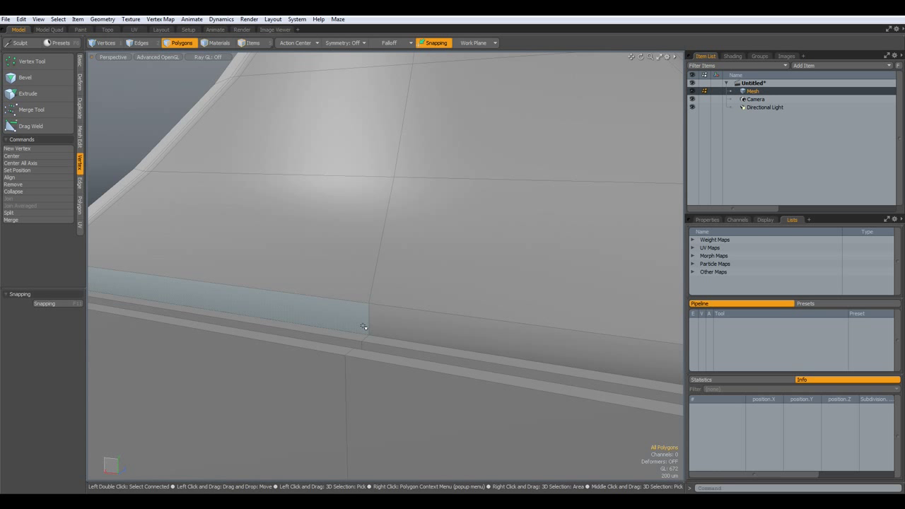
key(2)
click(368, 324)
scroll(367, 342, up, 3)
key(Up)
key(Up)
key(Up)
key(Up)
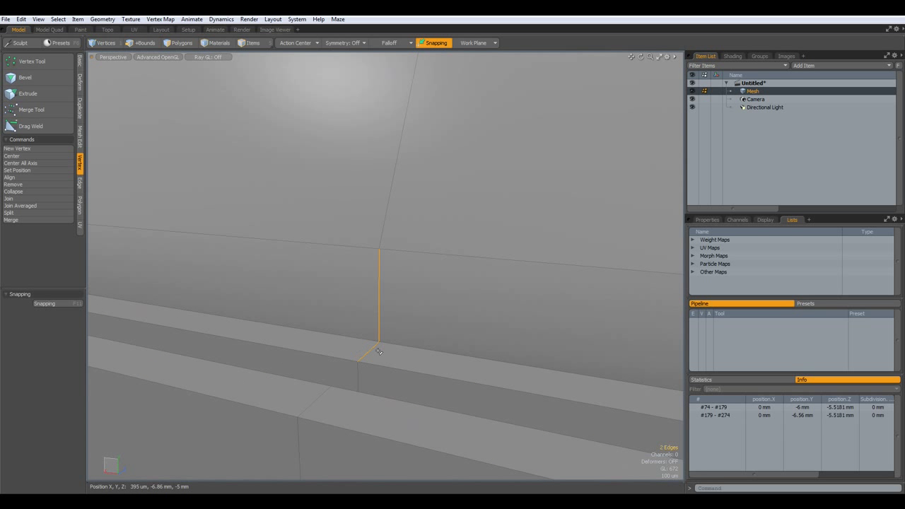
key(Up)
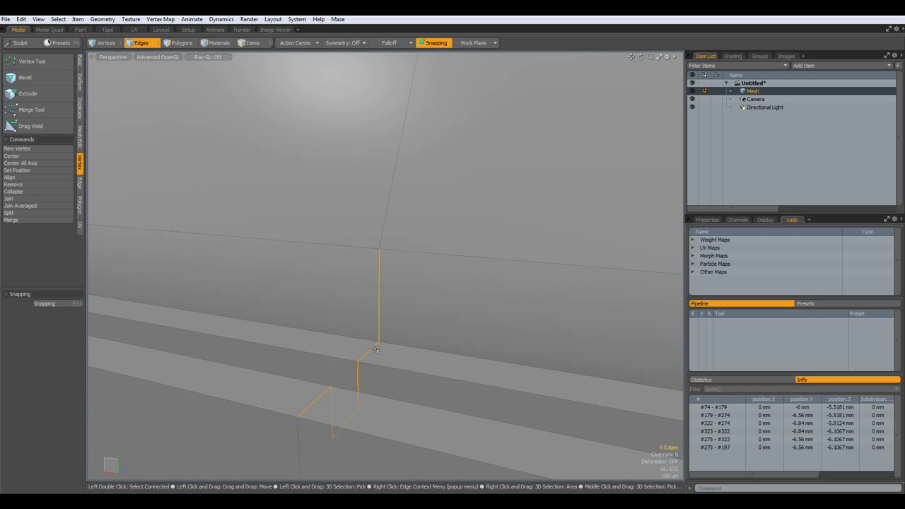
key(alt+c)
drag(334, 414, 270, 352)
key(q)
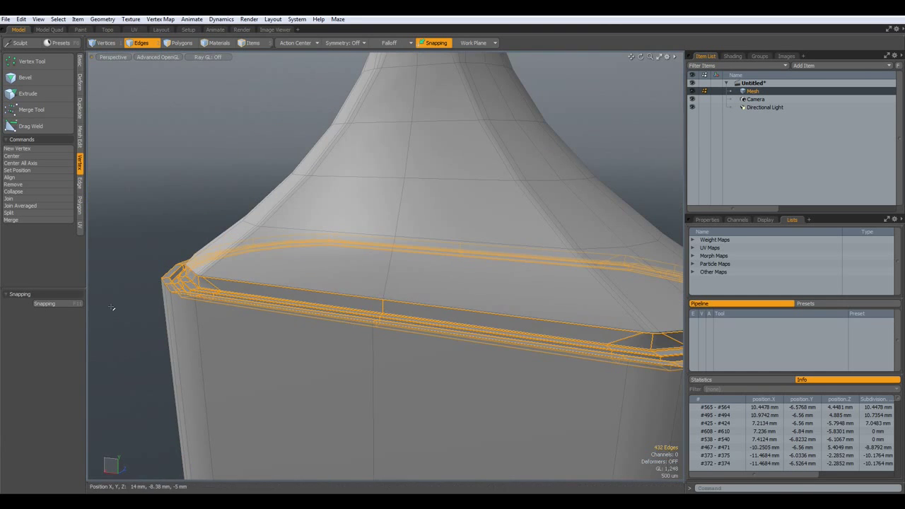
key(3)
click(111, 283)
Add two edge loops around the upper body wall, one close to the rim and one about 1.29 mm farther down
alt+drag(181, 185, 218, 183)
alt+shift+drag(415, 370, 429, 301)
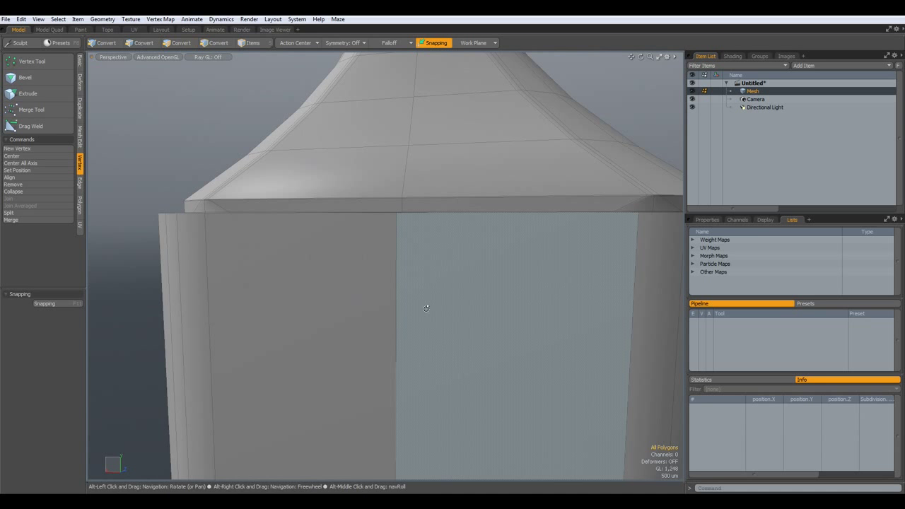
key(alt+l)
drag(392, 244, 395, 218)
drag(402, 266, 395, 269)
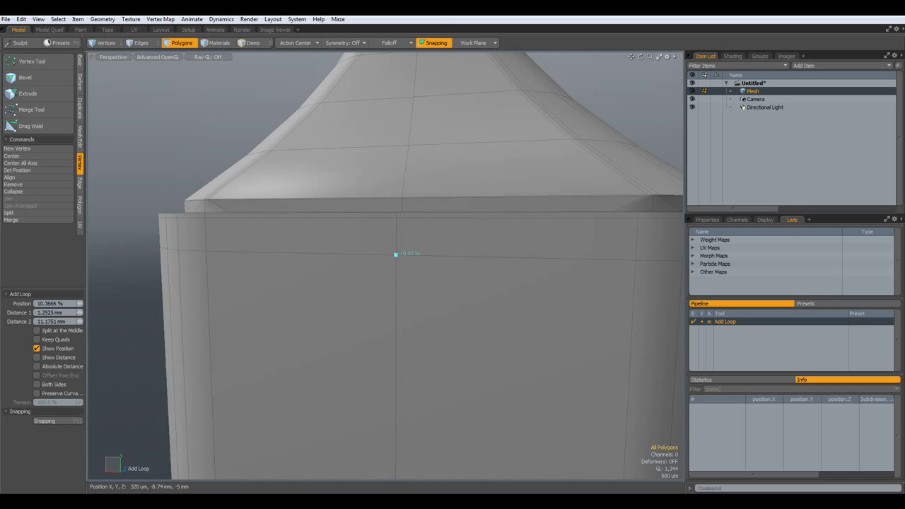
key(space)
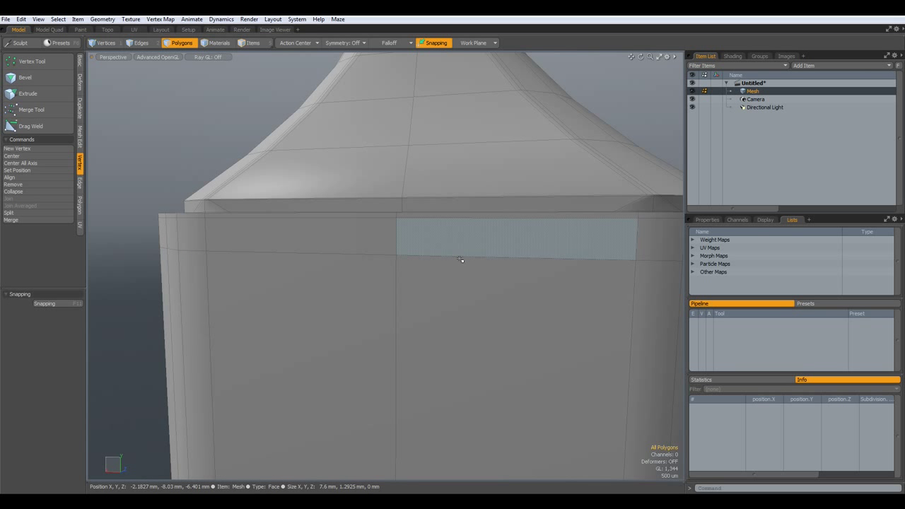
Edge Bevel the lower added wall loop and the loop at the neck's base with a 100 um inset and round level 2
key(2)
double_click(463, 256)
scroll(446, 164, down, 5)
alt+shift+drag(438, 134, 438, 242)
scroll(429, 232, up, 8)
shift+double_click(469, 211)
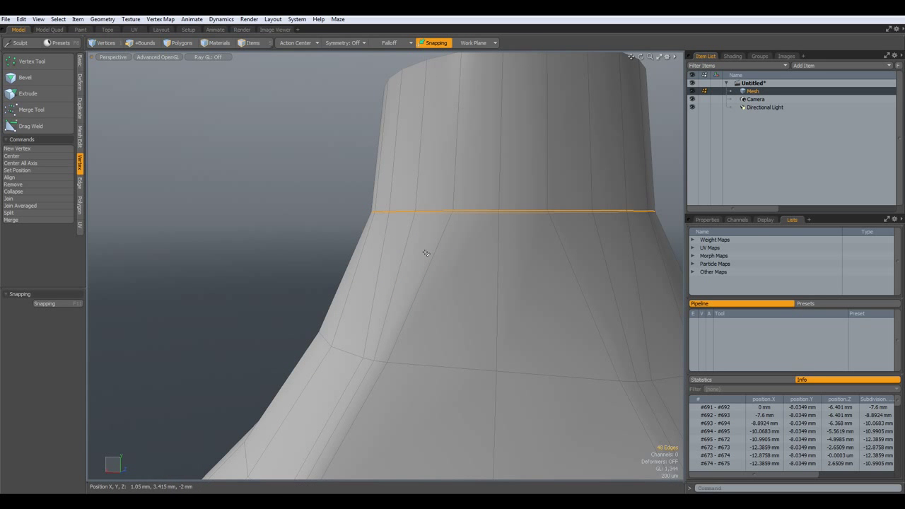
scroll(439, 231, down, 4)
scroll(439, 231, down, 3)
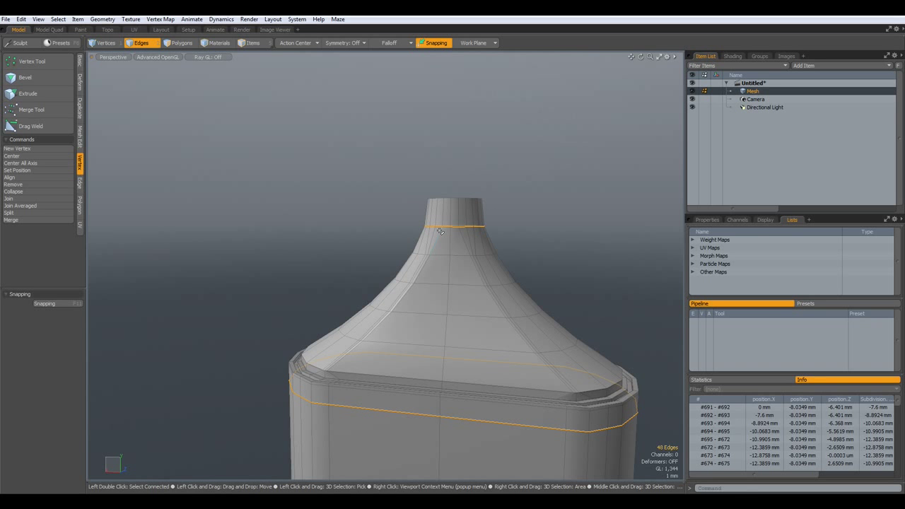
key(b)
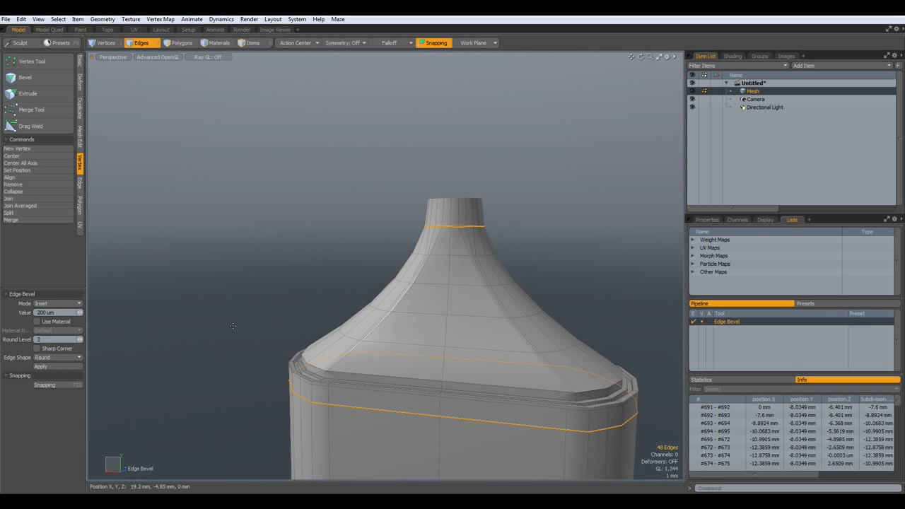
drag(227, 322, 239, 323)
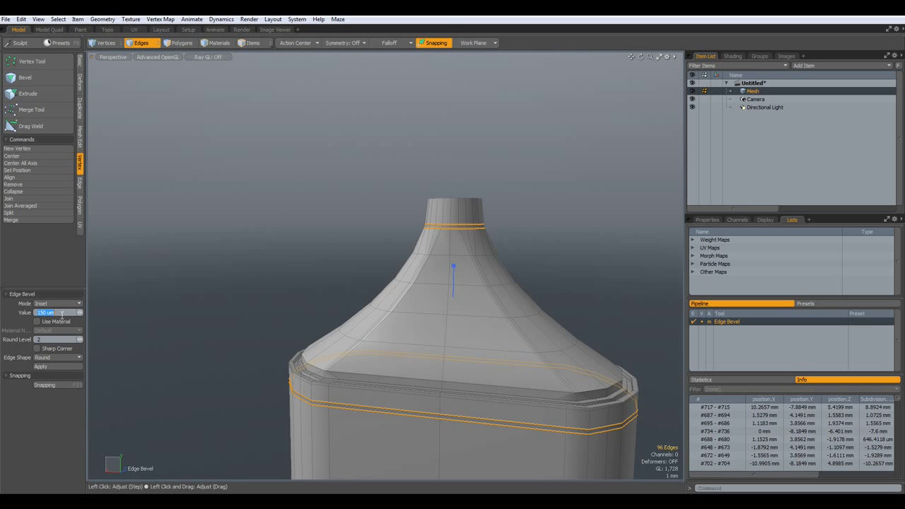
scroll(439, 226, up, 5)
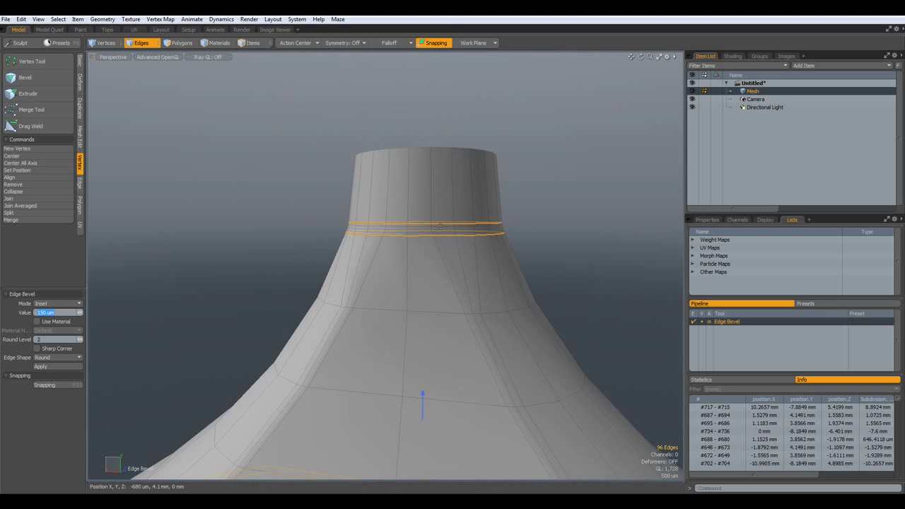
key(Return)
scroll(410, 287, up, 5)
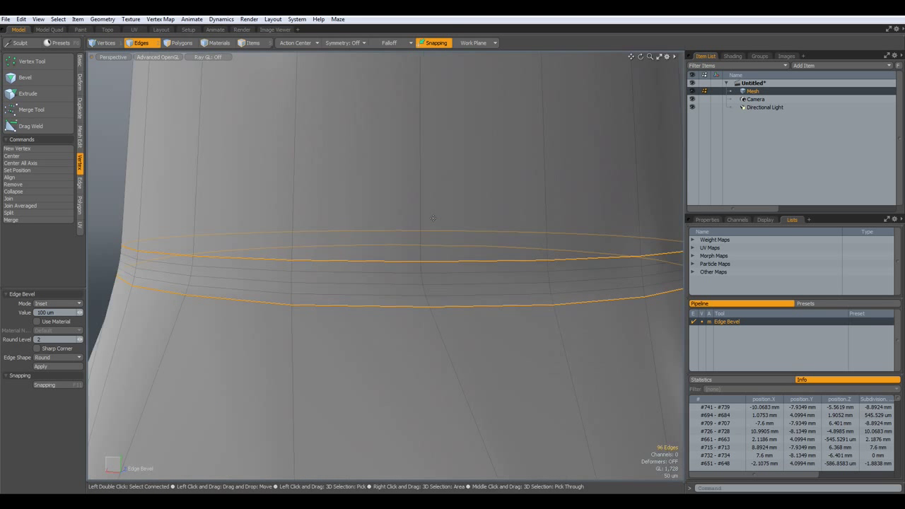
key(space)
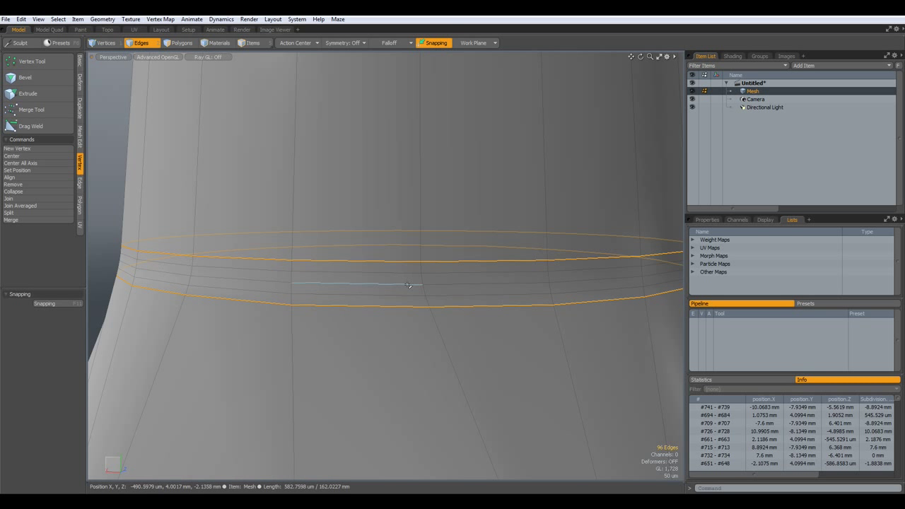
Scale the middle loops of both bevels to 96% in X and Z to form thin grooves, and clear the selection
double_click(412, 277)
scroll(412, 276, down, 10)
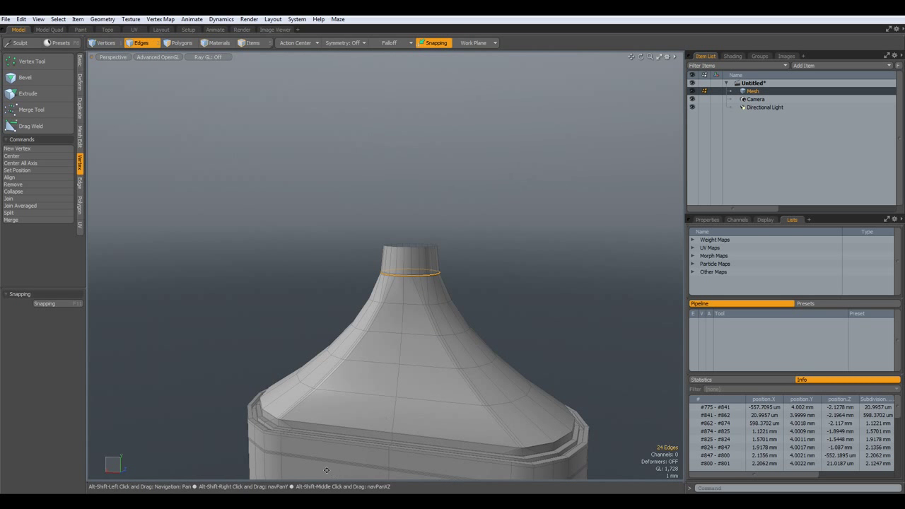
scroll(397, 315, up, 4)
scroll(399, 311, up, 5)
shift+double_click(412, 287)
scroll(414, 290, down, 4)
scroll(415, 290, down, 4)
alt+drag(414, 290, 424, 323)
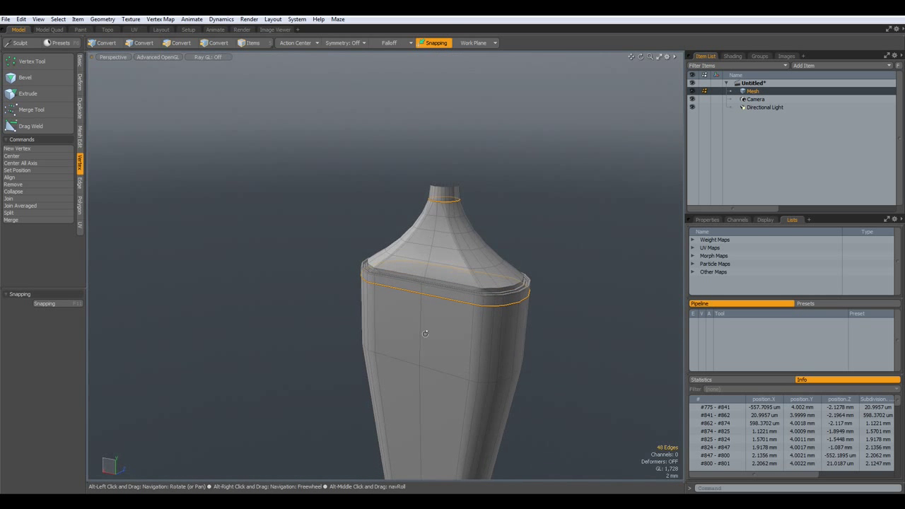
key(y)
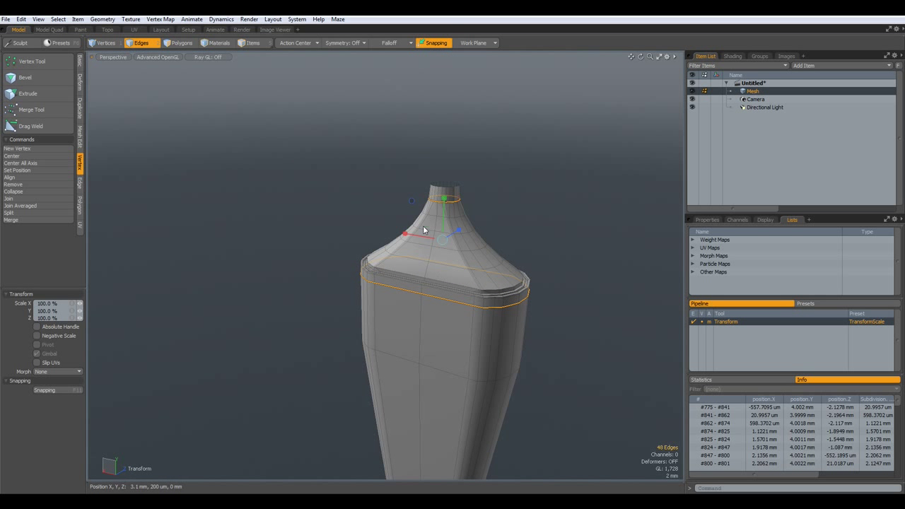
drag(426, 226, 420, 226)
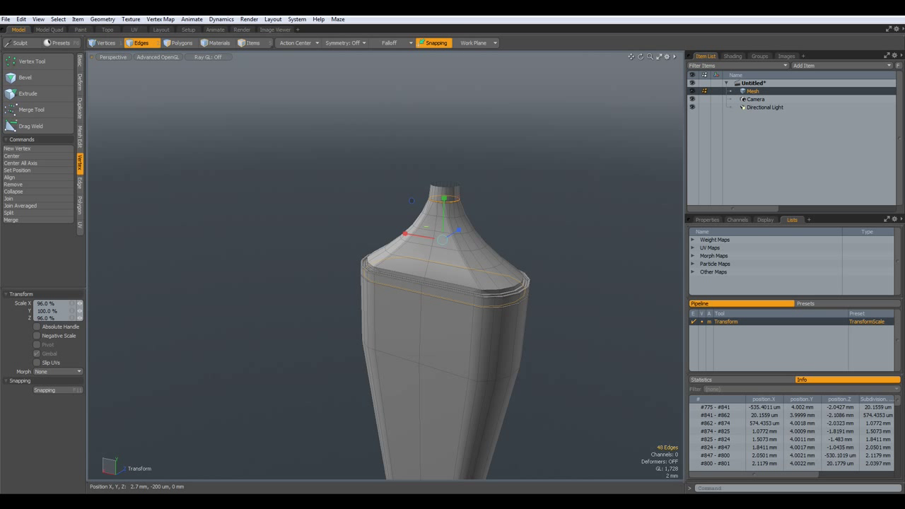
key(q)
click(293, 236)
Preview the whole marker body with subdivision smoothing and examine its grooves and edges
key(Tab)
alt+drag(424, 351, 463, 313)
scroll(464, 313, down, 5)
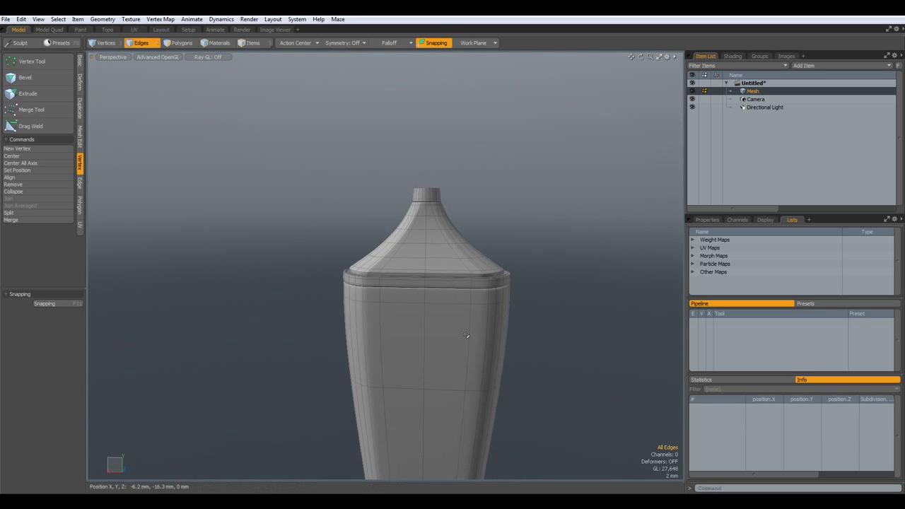
scroll(465, 334, up, 6)
scroll(367, 385, down, 1)
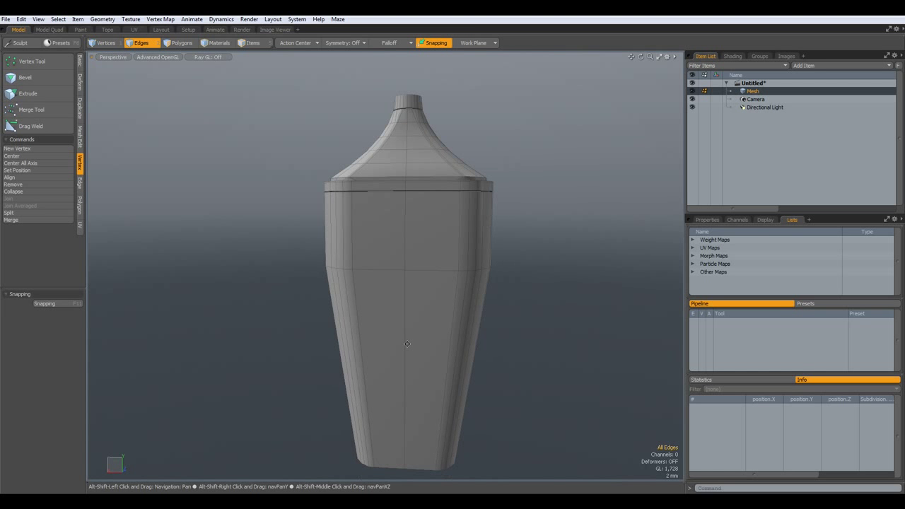
Assign a material named Bottom to all polygon rings of the lower body up to the groove in the wall
key(3)
drag(368, 375, 424, 378)
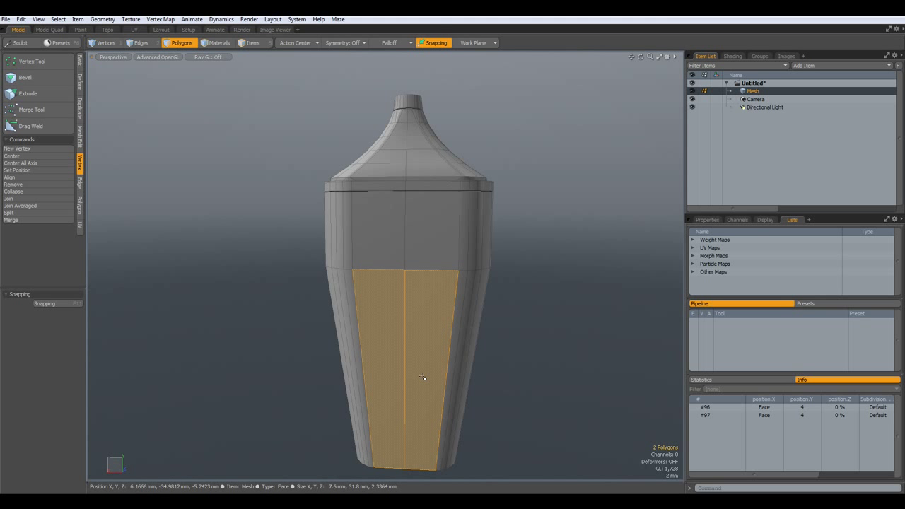
key(l)
key(shift+Up)
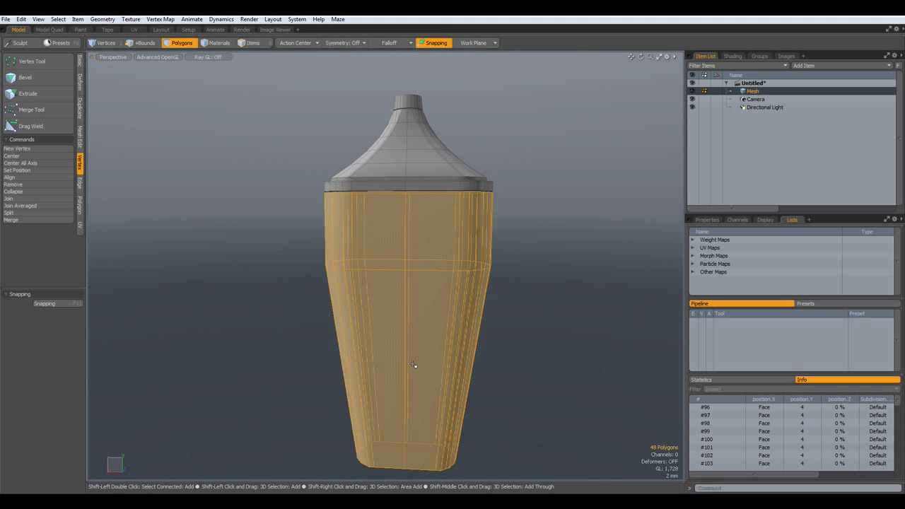
key(shift+Up)
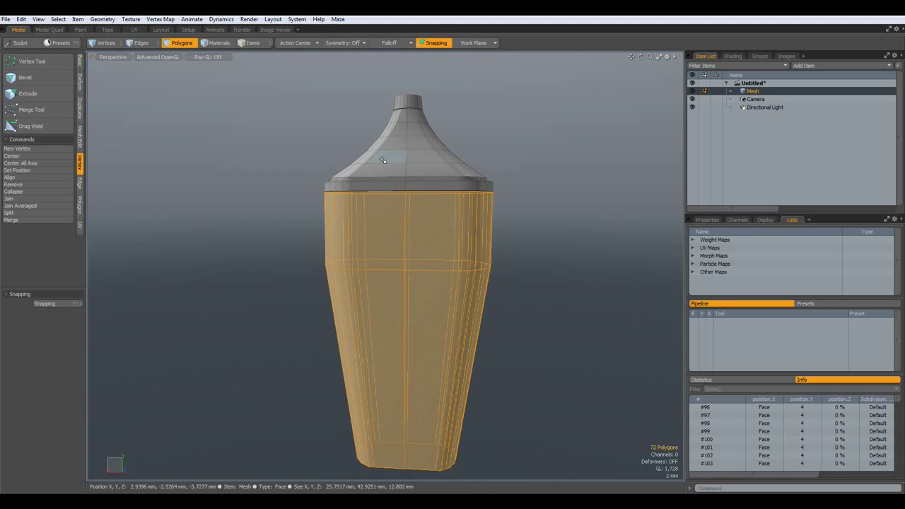
scroll(390, 196, up, 5)
alt+drag(389, 195, 366, 196)
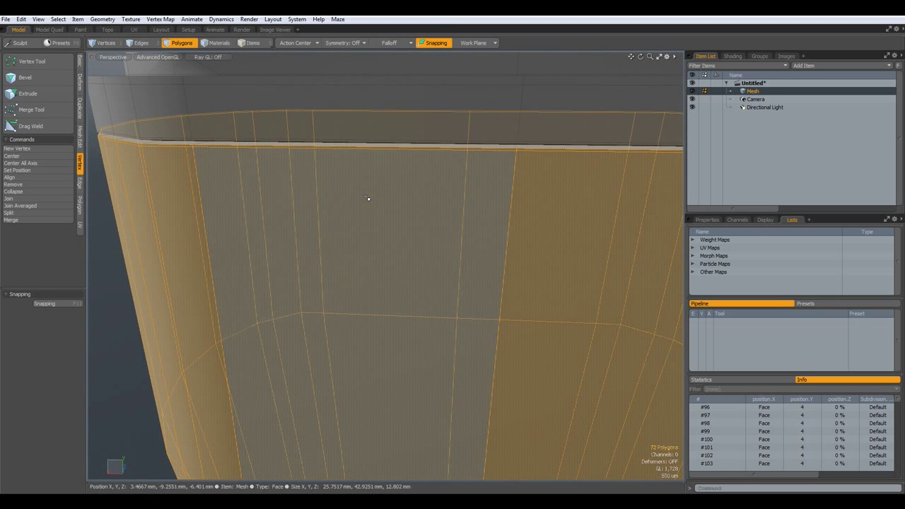
key(shift+Up)
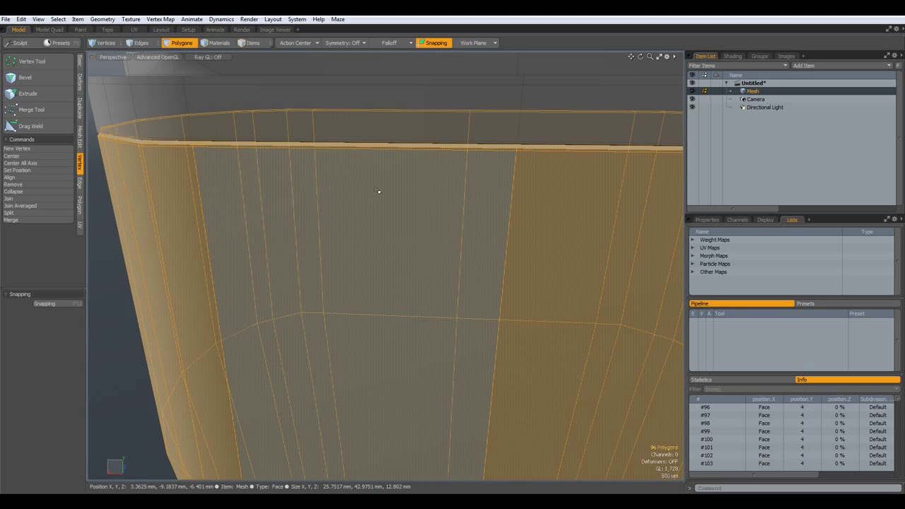
scroll(393, 185, down, 5)
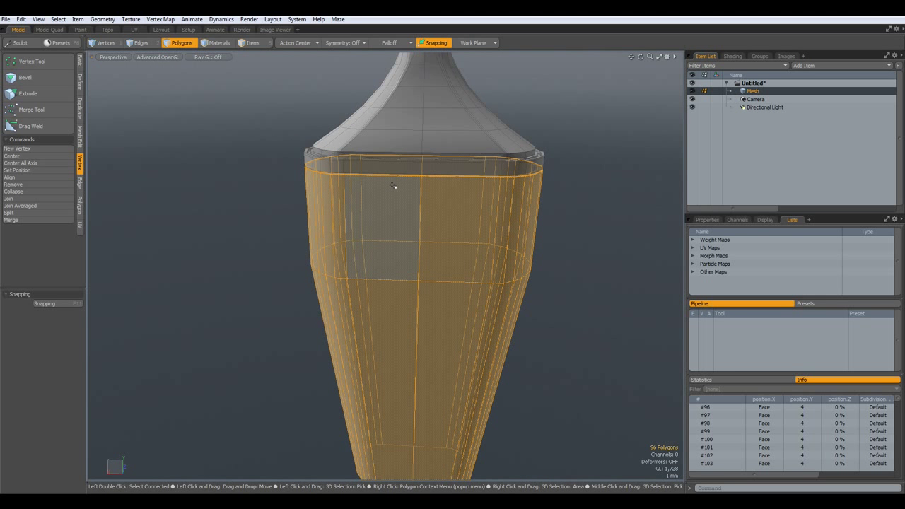
key(m)
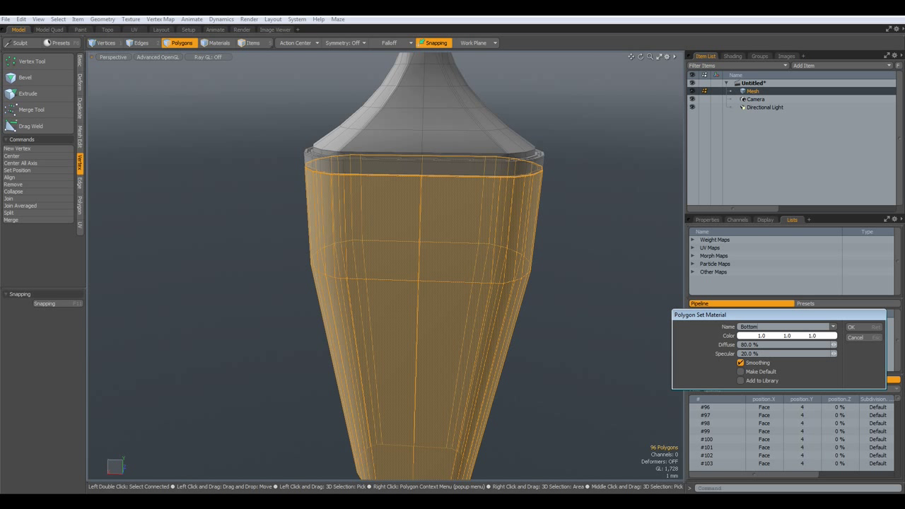
key(Return)
Assign a material named Top to all connected upper polygons while the lower body is hidden, and clear the selection with everything unhidden
key(Delete)
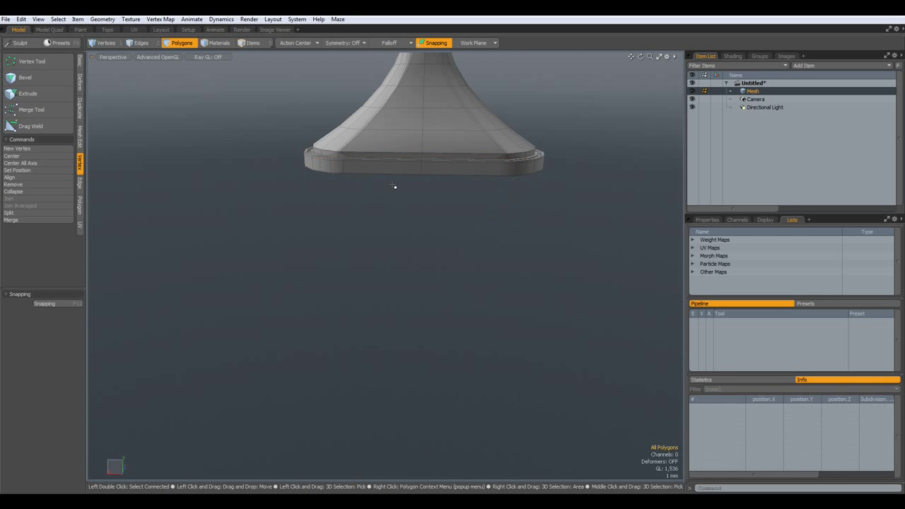
double_click(410, 135)
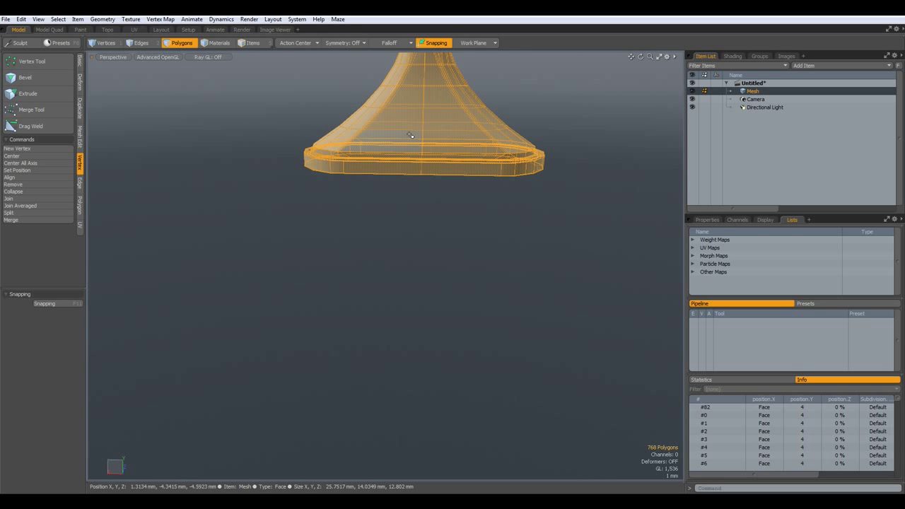
key(m)
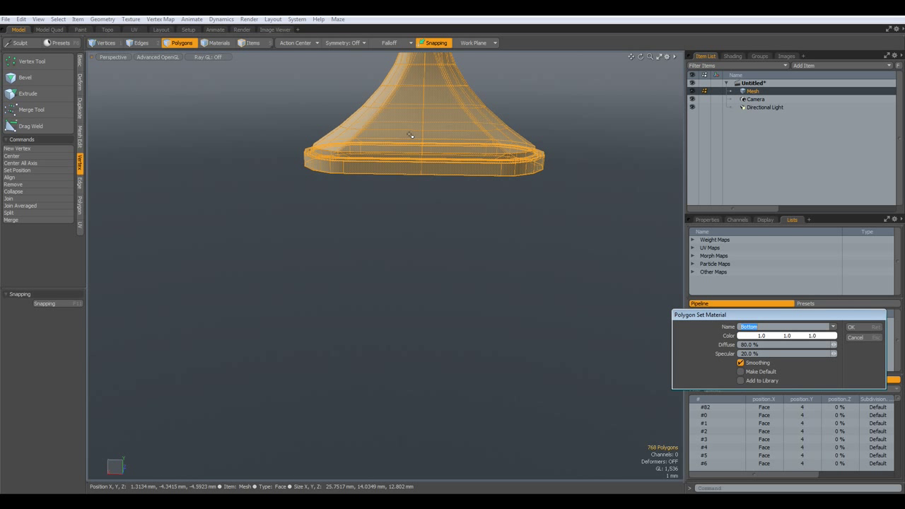
key(Return)
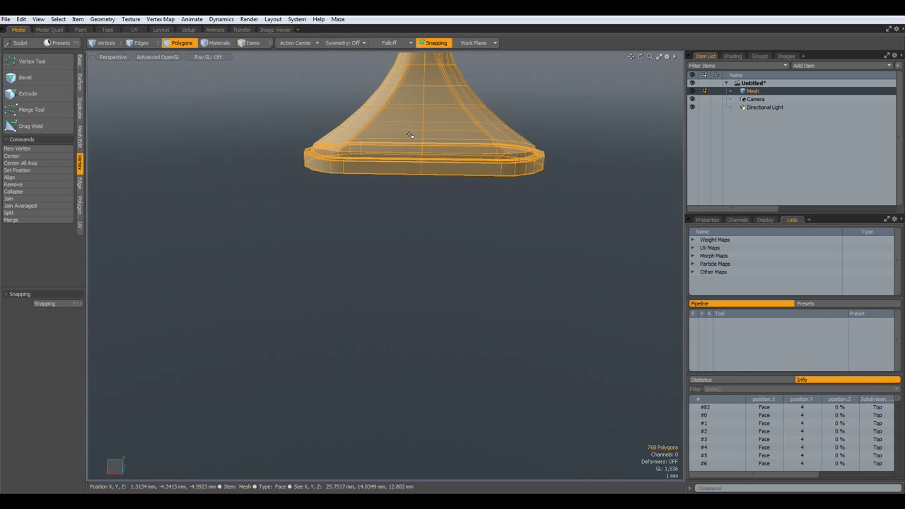
key(u)
key(Escape)
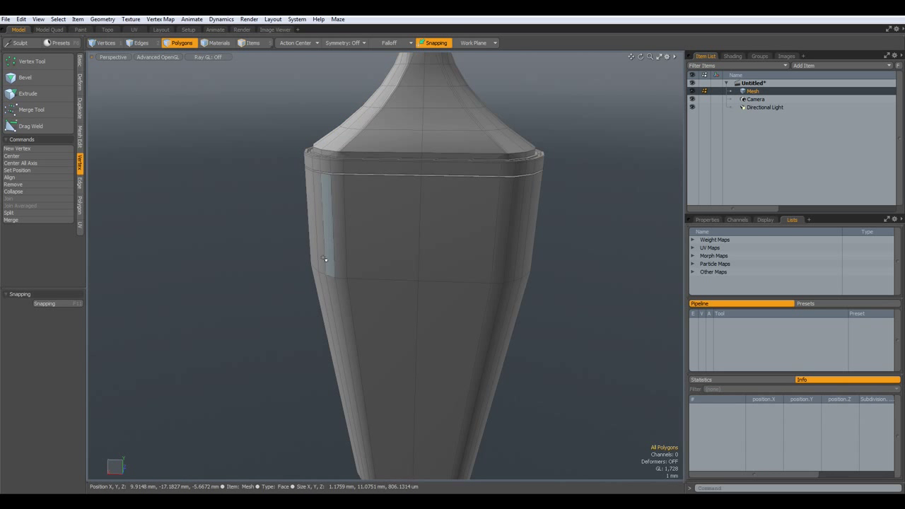
Examine the grooved ledge and flared neck of the whole body with subdivision smoothing previewed
scroll(424, 205, down, 3)
scroll(432, 202, up, 3)
alt+shift+drag(433, 162, 419, 276)
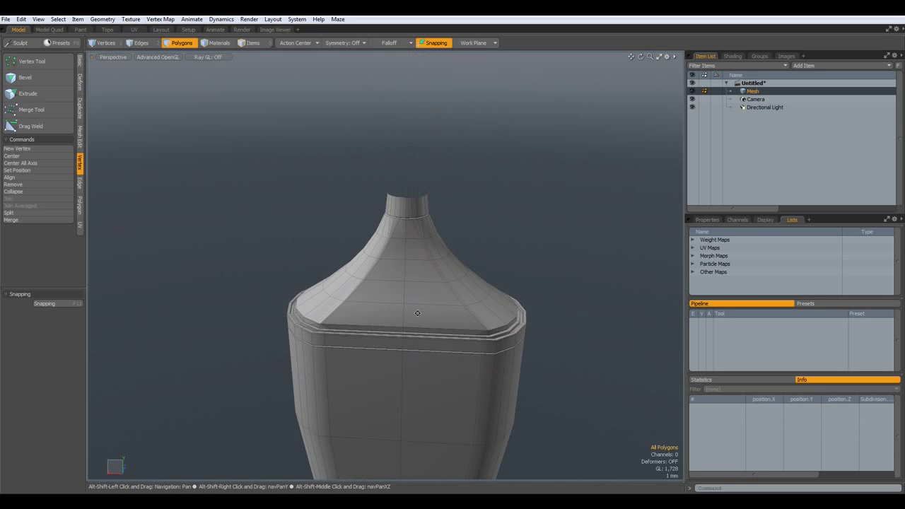
scroll(382, 311, up, 3)
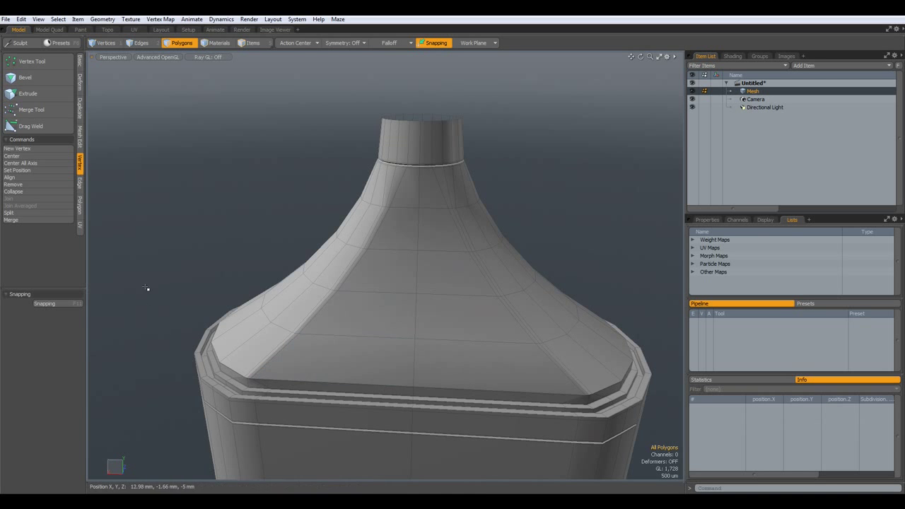
alt+drag(148, 281, 206, 452)
scroll(341, 393, down, 5)
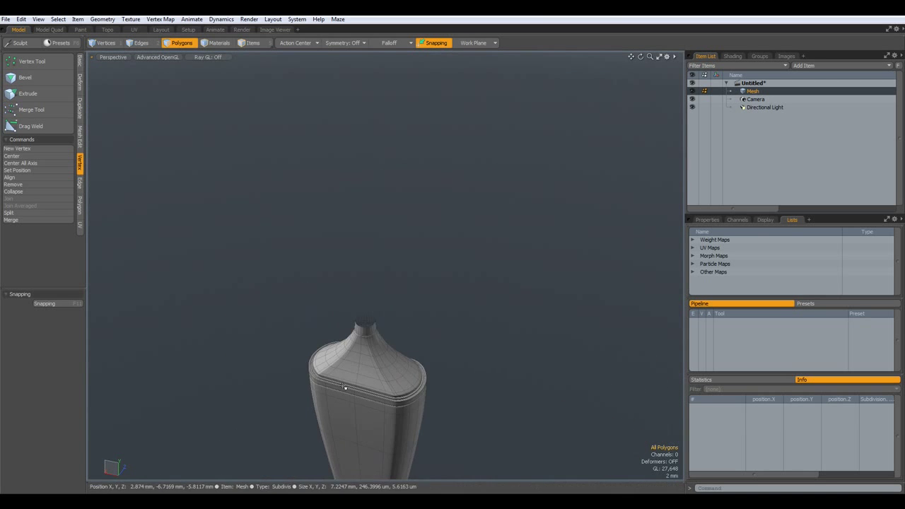
scroll(344, 387, up, 4)
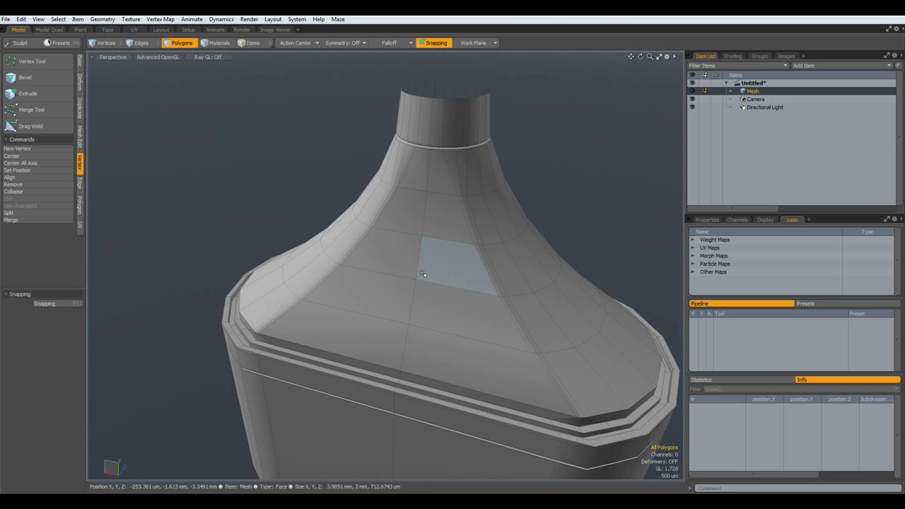
Close the neck's open upper end with a single polygon built from its boundary edge loop
alt+shift+drag(414, 248, 414, 369)
scroll(447, 256, up, 3)
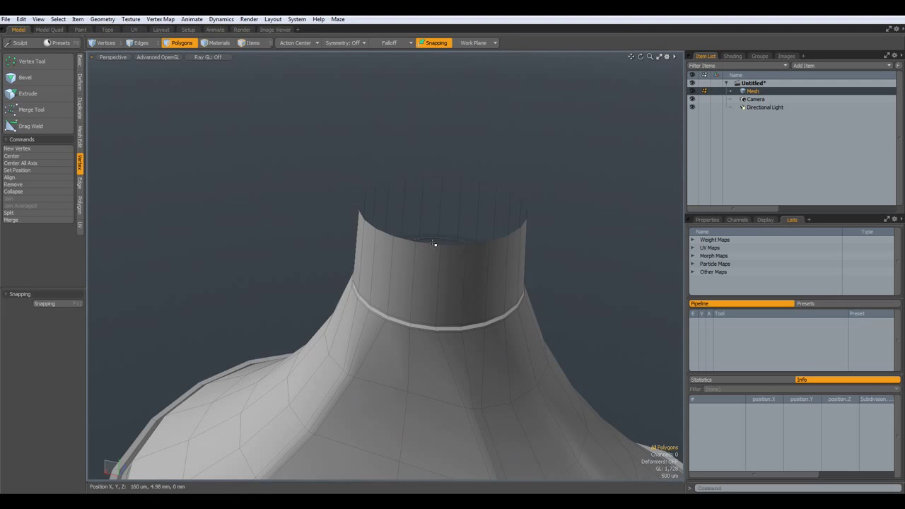
alt+drag(448, 258, 428, 259)
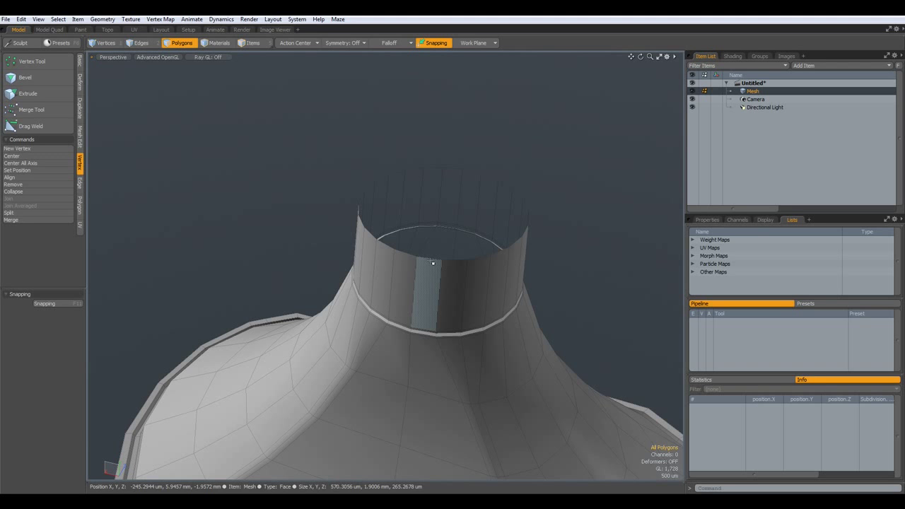
key(2)
double_click(432, 260)
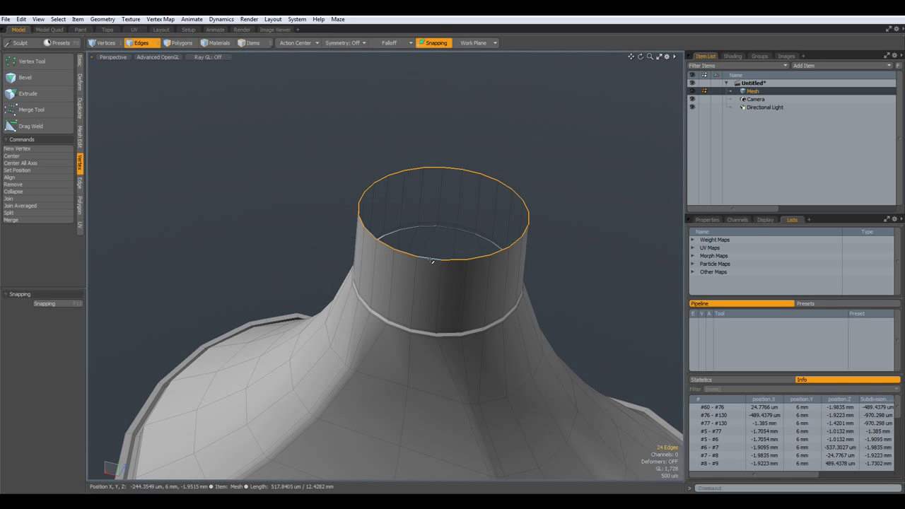
key(p)
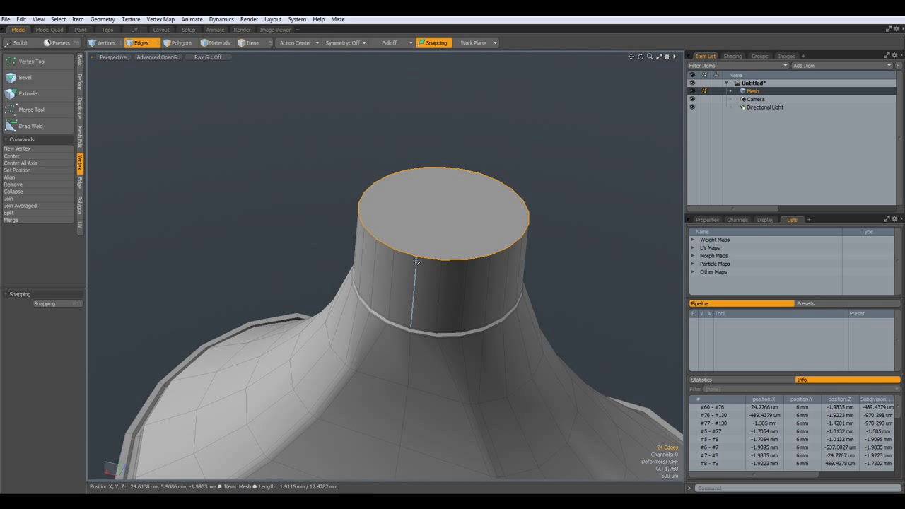
Bevel the neck's cap polygon inward to form a rim and about 5.42 mm down into the neck, and delete the sunken polygon
key(3)
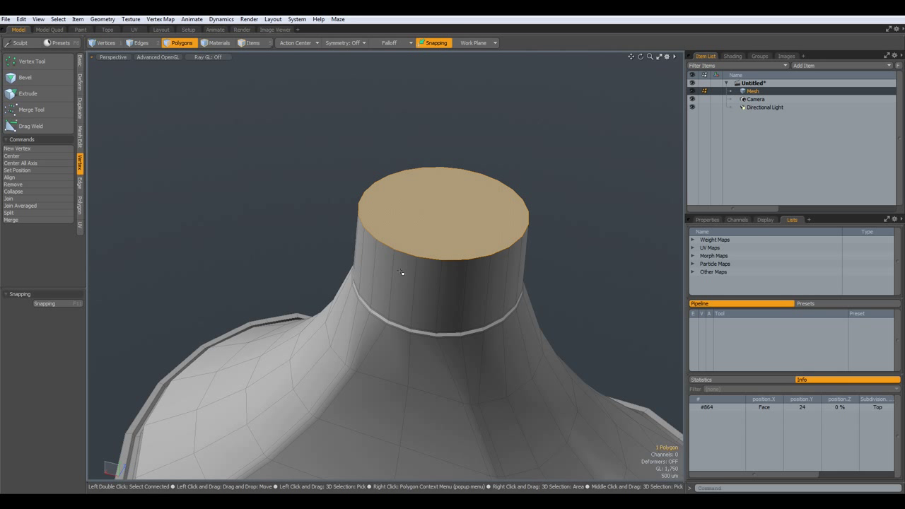
key(b)
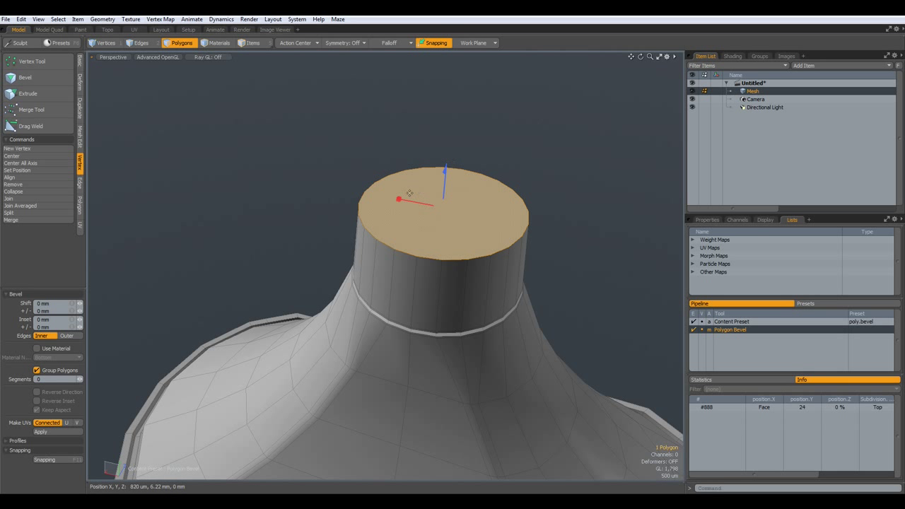
drag(399, 199, 414, 202)
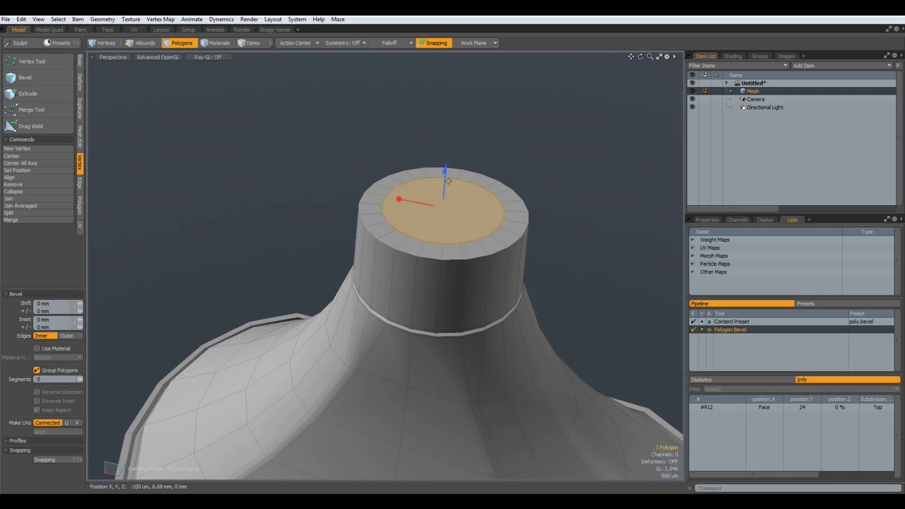
drag(448, 181, 430, 339)
key(Delete)
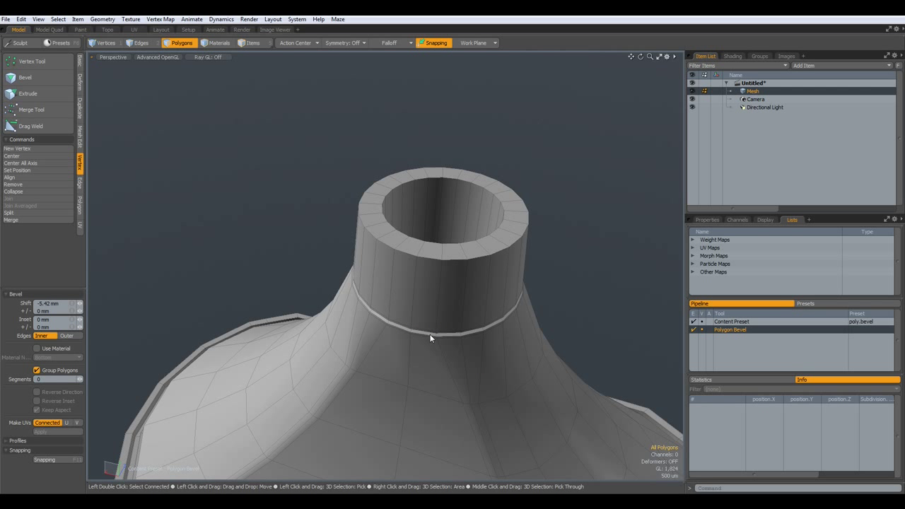
Edge Bevel the outer edge loop of the neck's rim with a 200 um inset and round level 0
key(2)
double_click(430, 260)
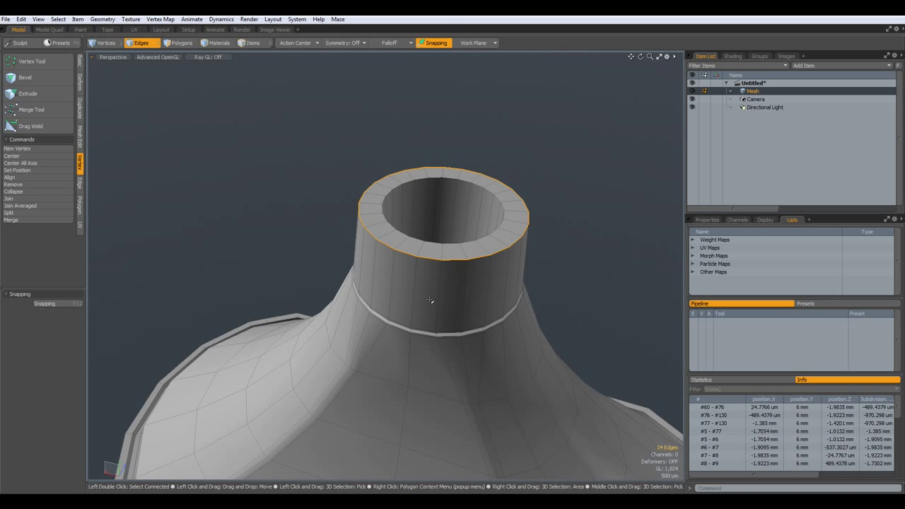
key(b)
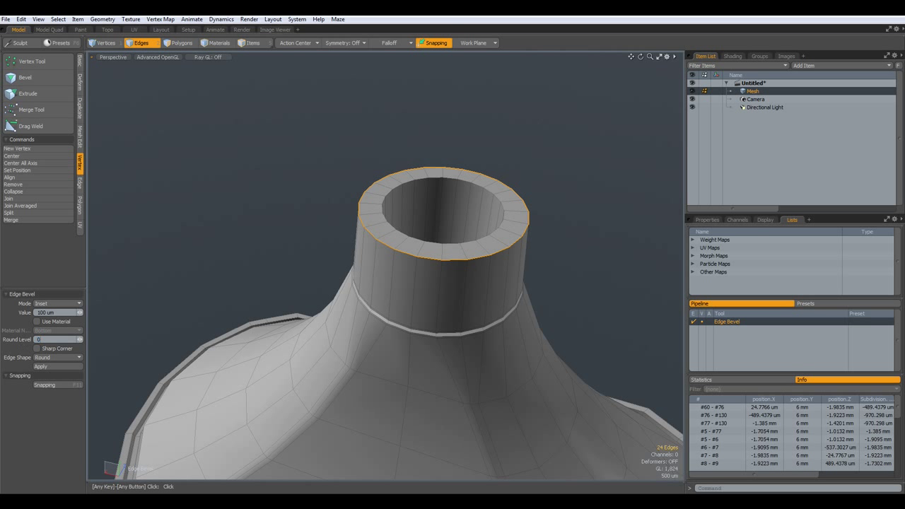
click(457, 244)
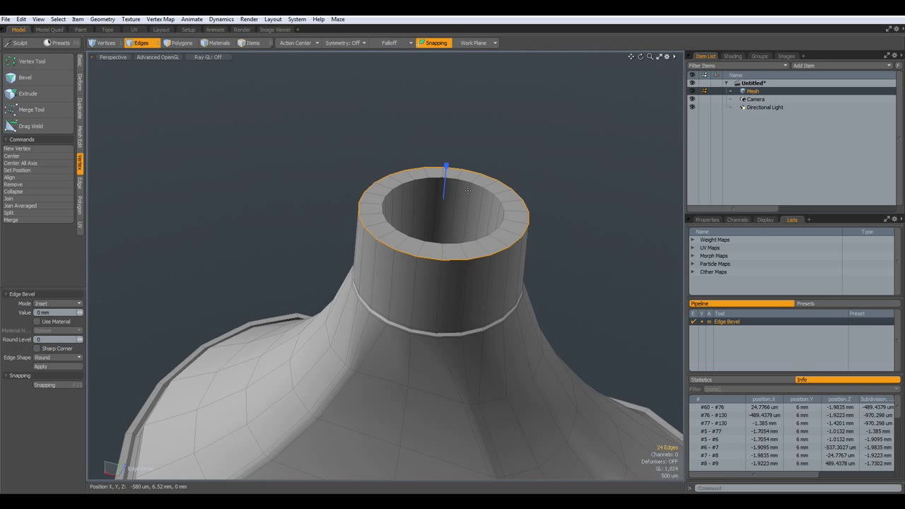
drag(447, 169, 453, 180)
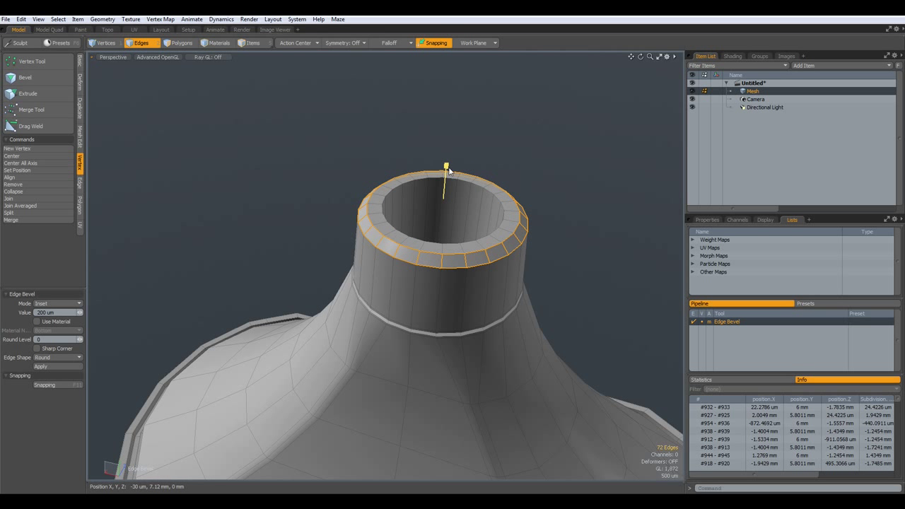
scroll(422, 212, up, 5)
key(space)
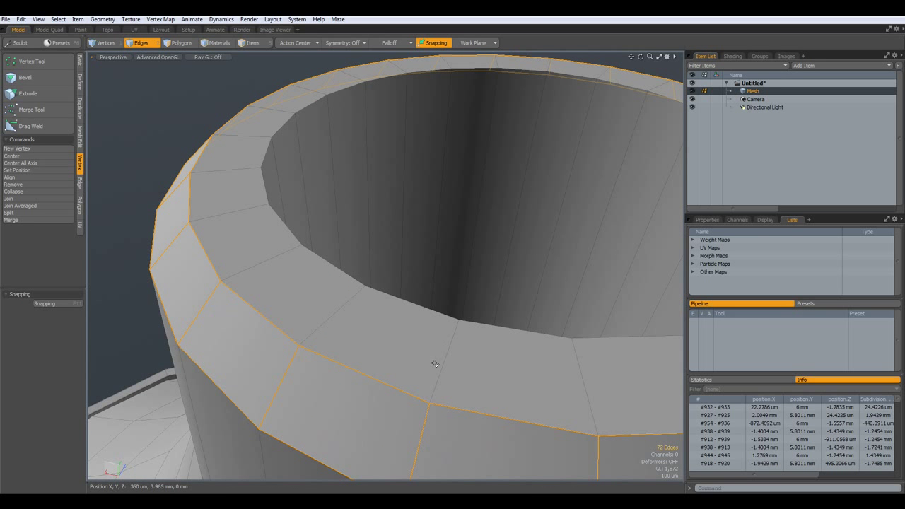
Loop Slice the rim's flat ring and its bevelled ring to add supporting loops close to their borders
click(436, 362)
shift+click(421, 433)
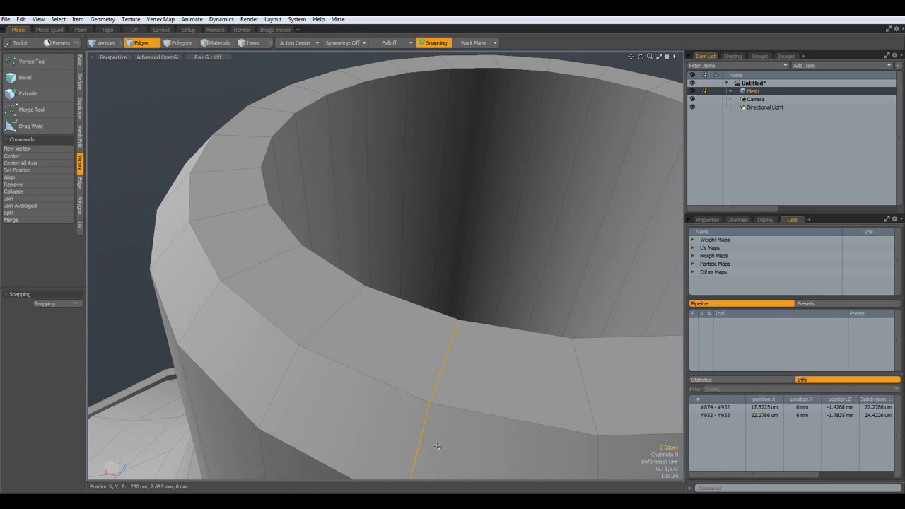
key(alt+c)
key(space)
alt+drag(410, 427, 416, 400)
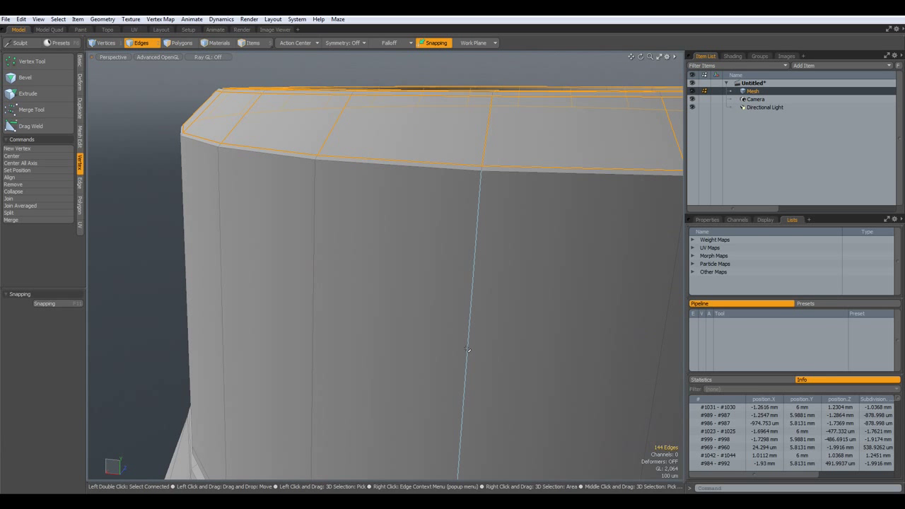
Add a supporting edge loop to the neck's outer wall just below the bevelled rim, and preview the rim with subdivision smoothing
key(alt+l)
click(475, 237)
drag(475, 236, 479, 185)
key(space)
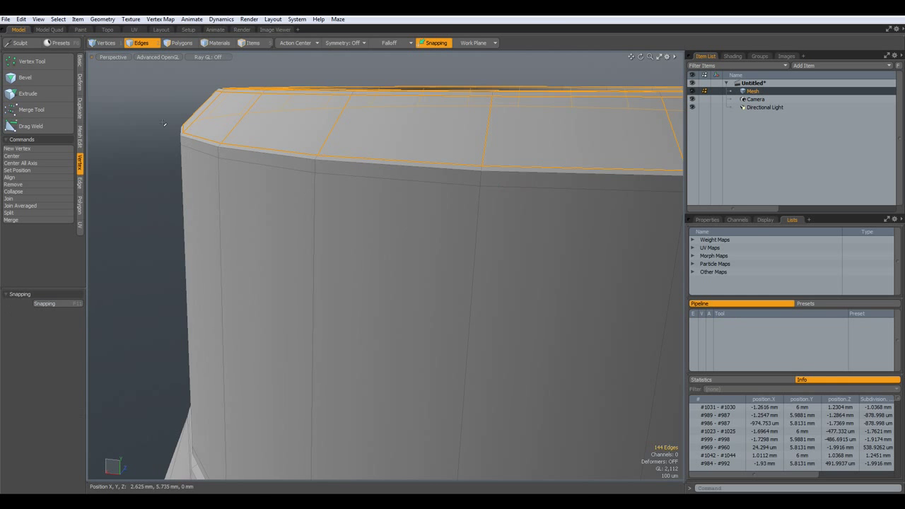
click(153, 125)
key(Tab)
scroll(424, 208, down, 5)
alt+drag(500, 208, 493, 255)
key(Tab)
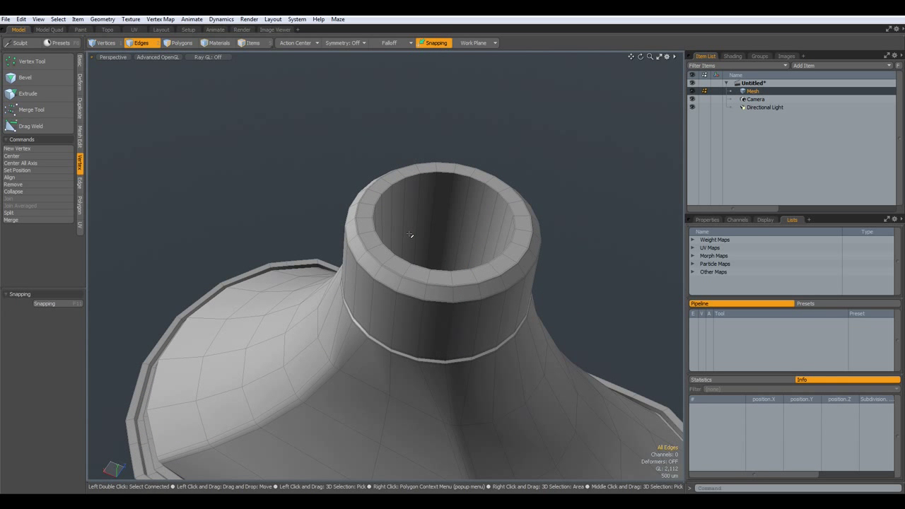
Add a supporting edge loop to the neck's inner wall just below the rim's inner edge
key(3)
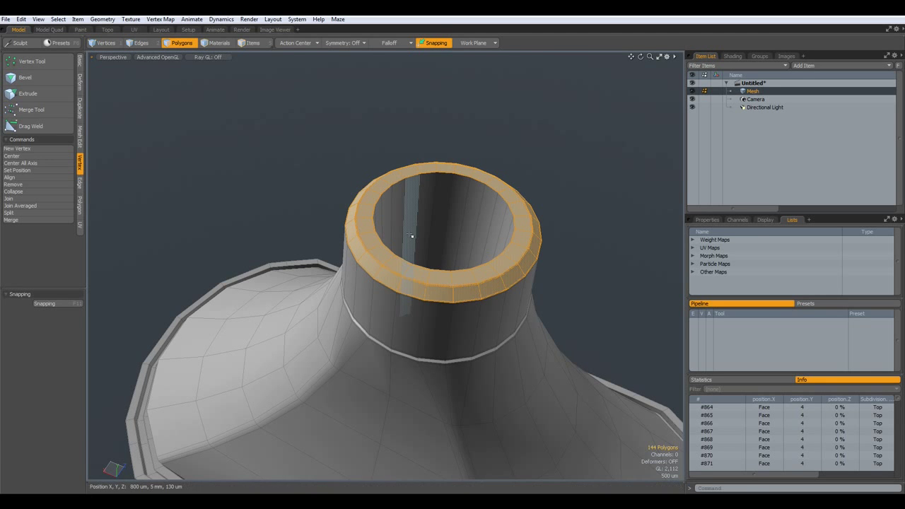
click(411, 235)
scroll(432, 203, up, 3)
alt+drag(419, 227, 397, 197)
scroll(351, 137, up, 3)
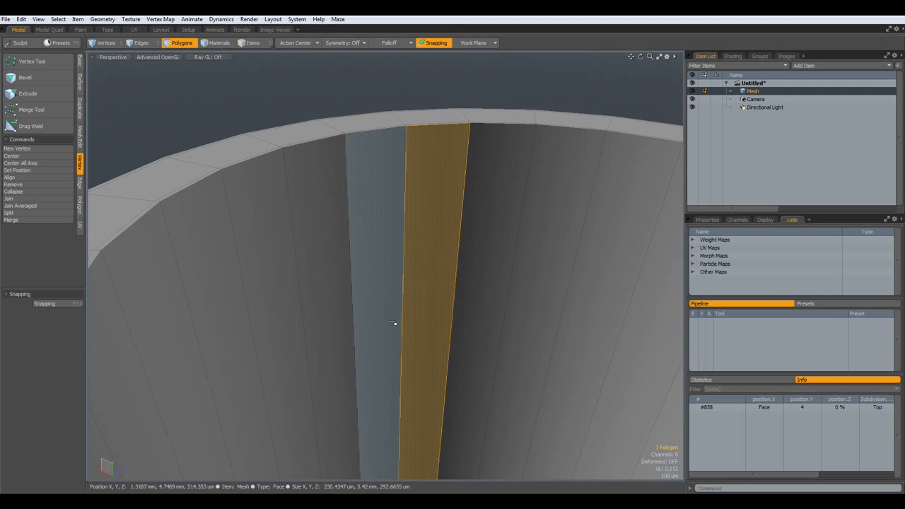
key(1)
click(448, 262)
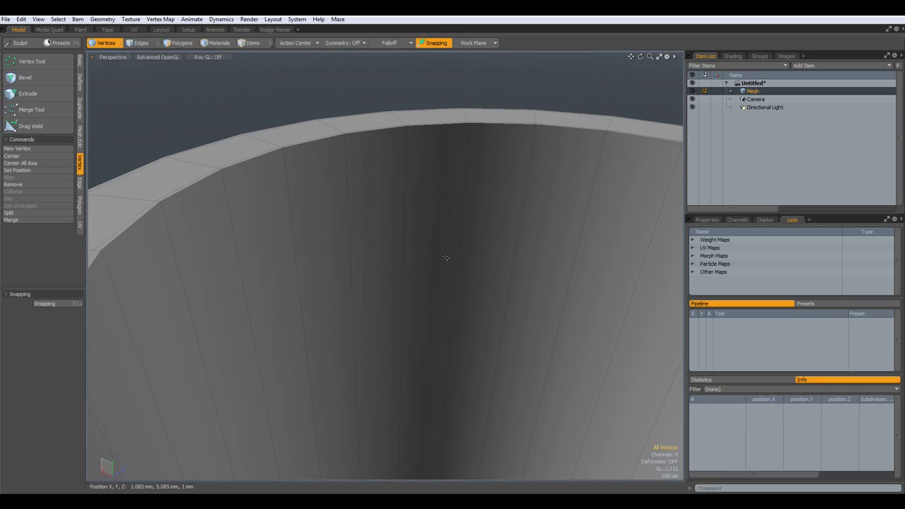
key(alt+l)
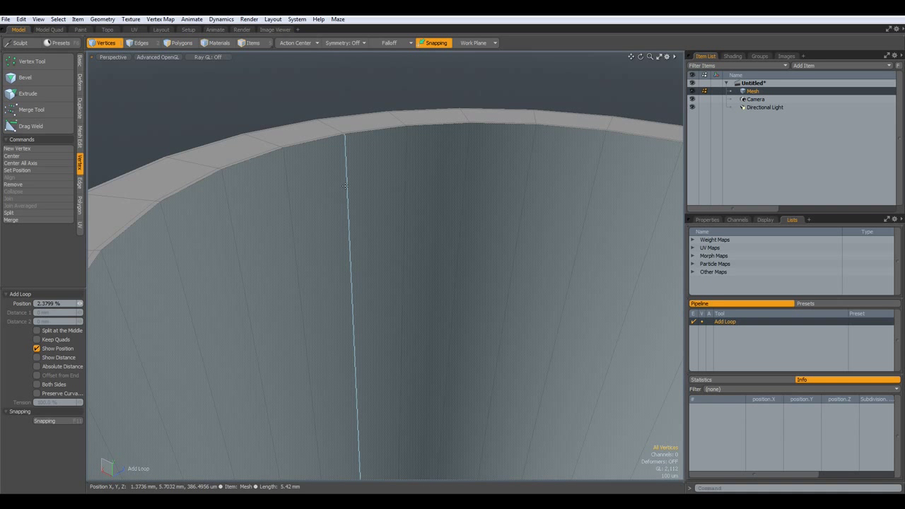
drag(345, 186, 345, 140)
key(space)
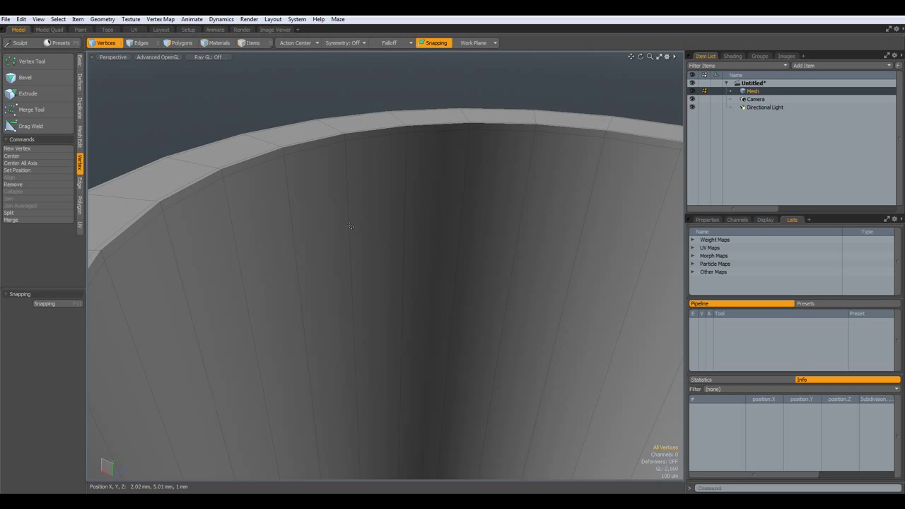
Detach the polygon loop of the neck's inner wall below the supporting edge loop and select it as a separate piece
key(3)
drag(342, 244, 378, 232)
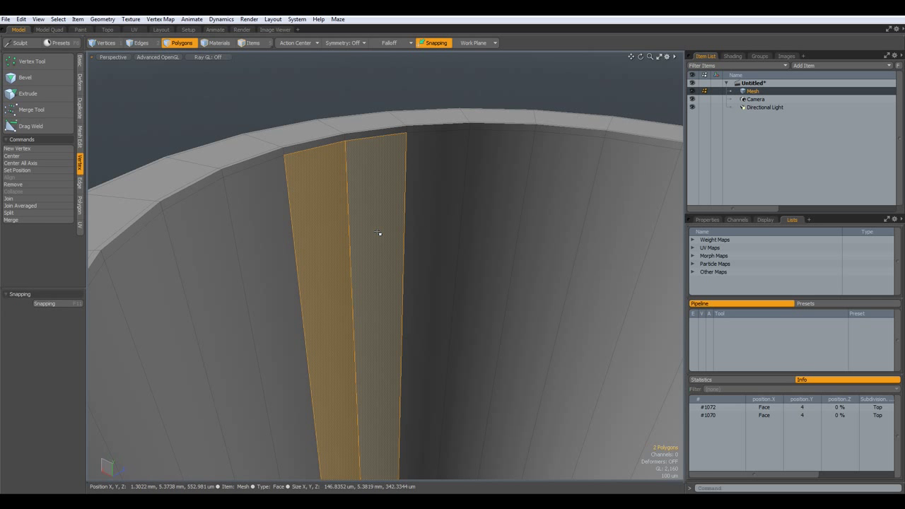
key(l)
scroll(378, 233, down, 5)
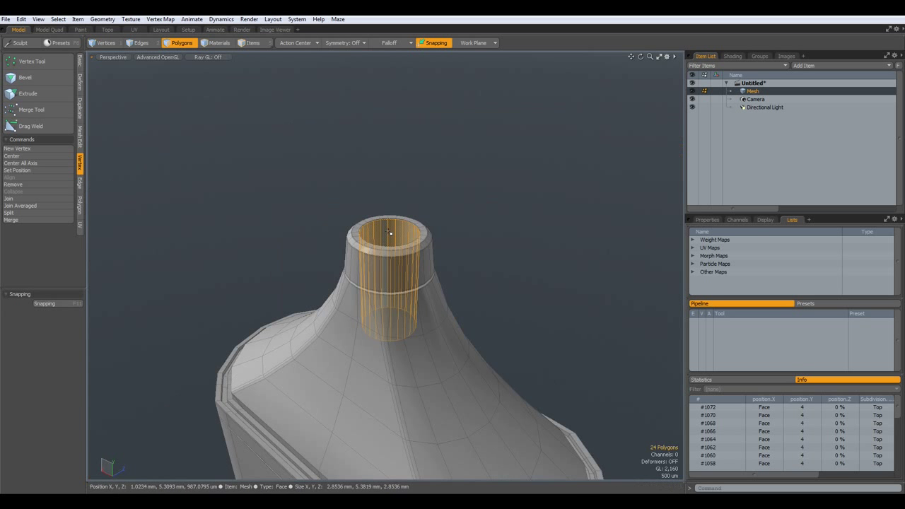
ctrl+double_click(389, 232)
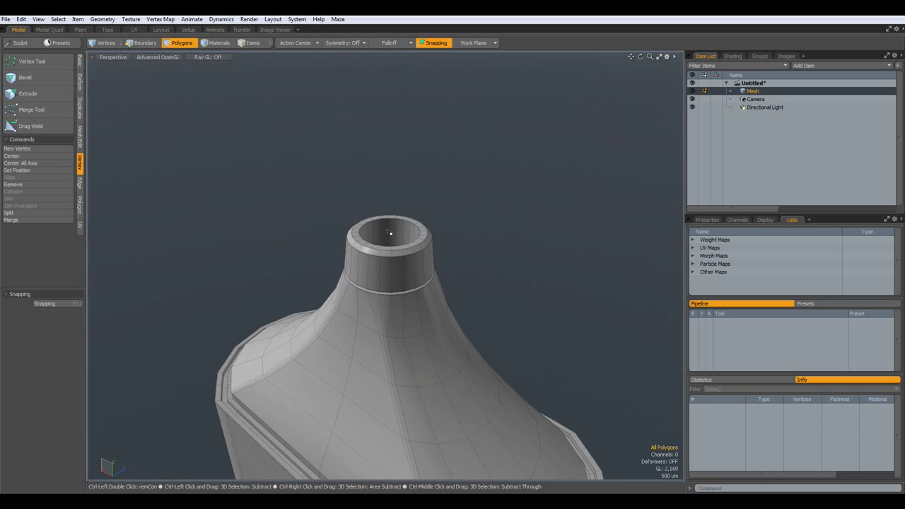
double_click(399, 240)
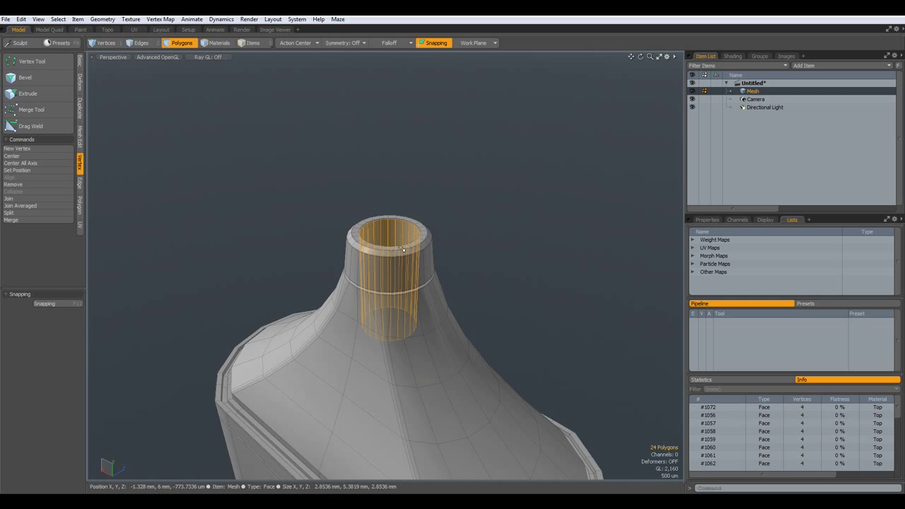
Move the detached inner-wall cylinder up 9.68 mm in Y, clear above the neck
key(w)
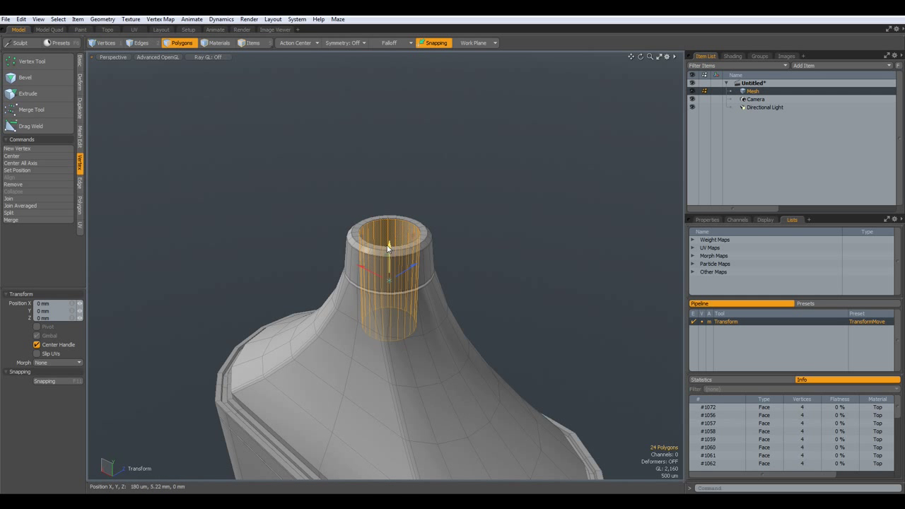
drag(389, 255, 390, 45)
alt+shift+drag(474, 187, 503, 319)
key(KP_2)
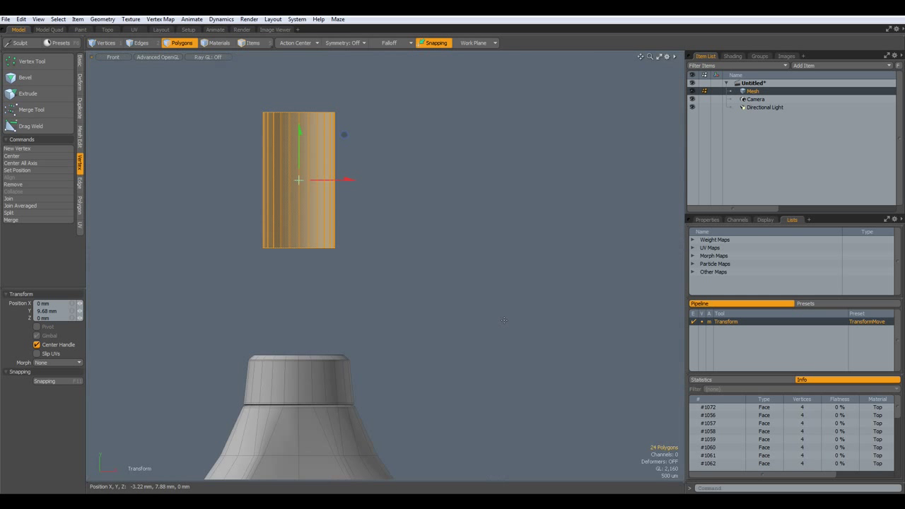
alt+shift+drag(369, 275, 484, 350)
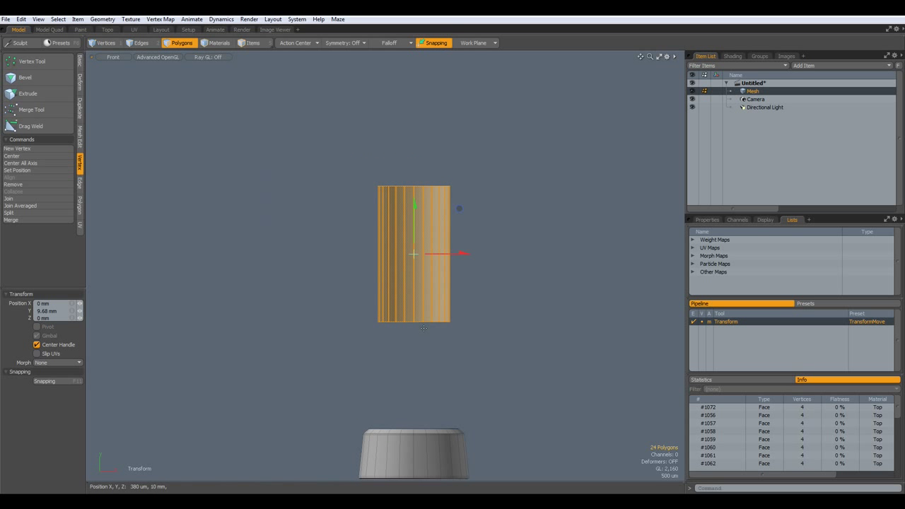
Delete the positive-X half of the raised cylinder
key(space)
right_drag(414, 166, 524, 375)
scroll(523, 376, down, 3)
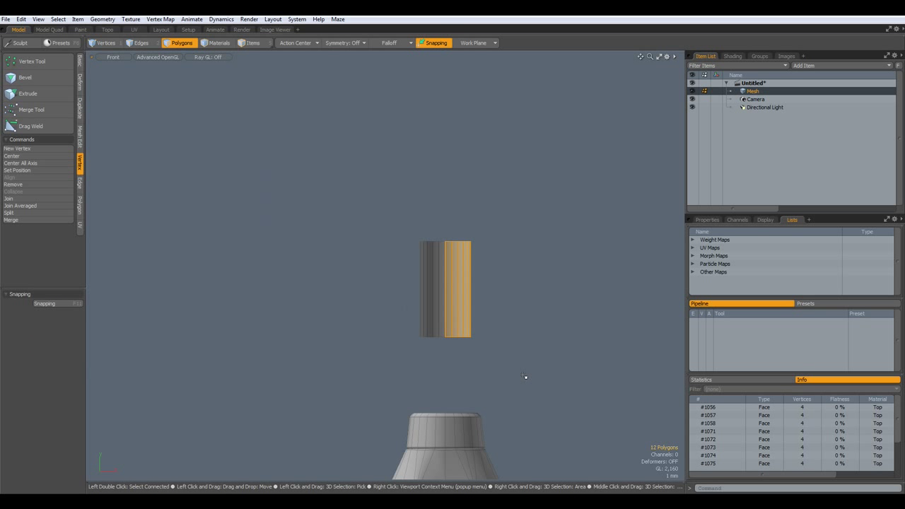
key(Delete)
Flip the polygons of the remaining half cylinder so that they face outward, leaving the body's polygons unflipped
key(f)
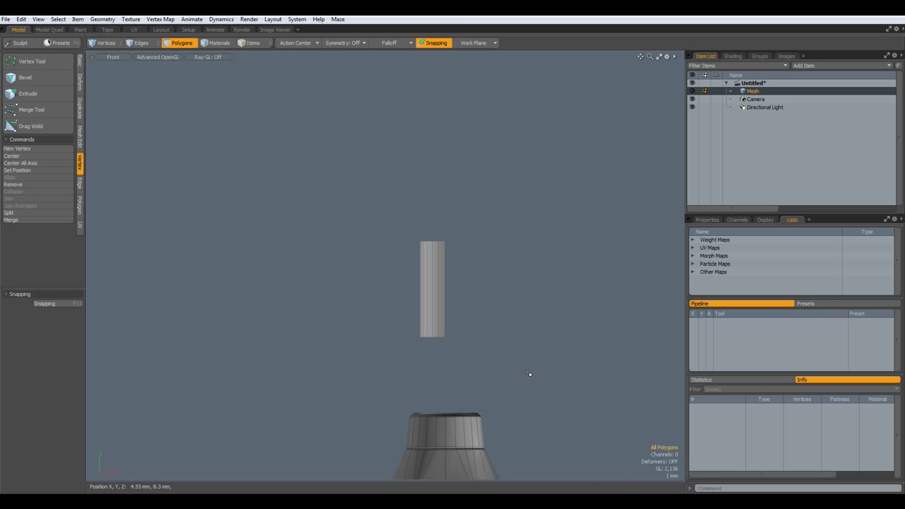
double_click(432, 296)
key(f)
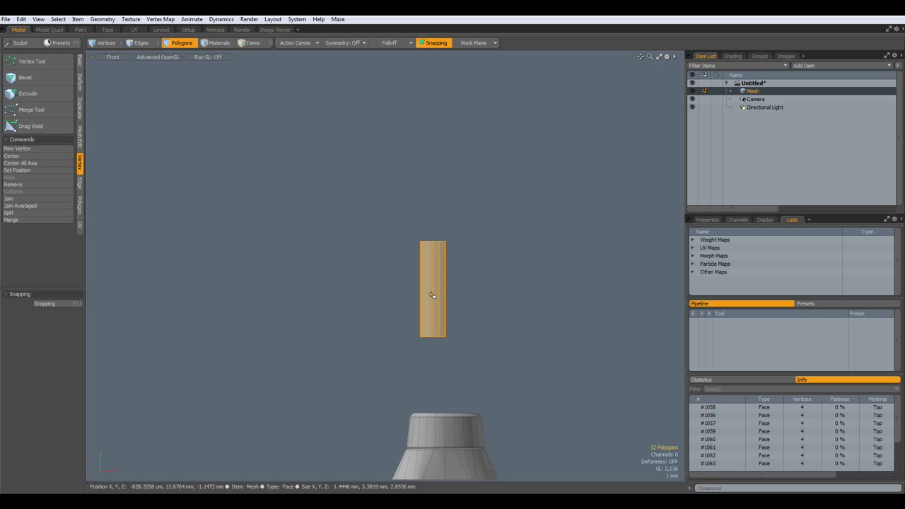
click(516, 283)
scroll(435, 256, up, 3)
scroll(436, 257, up, 2)
scroll(432, 256, down, 2)
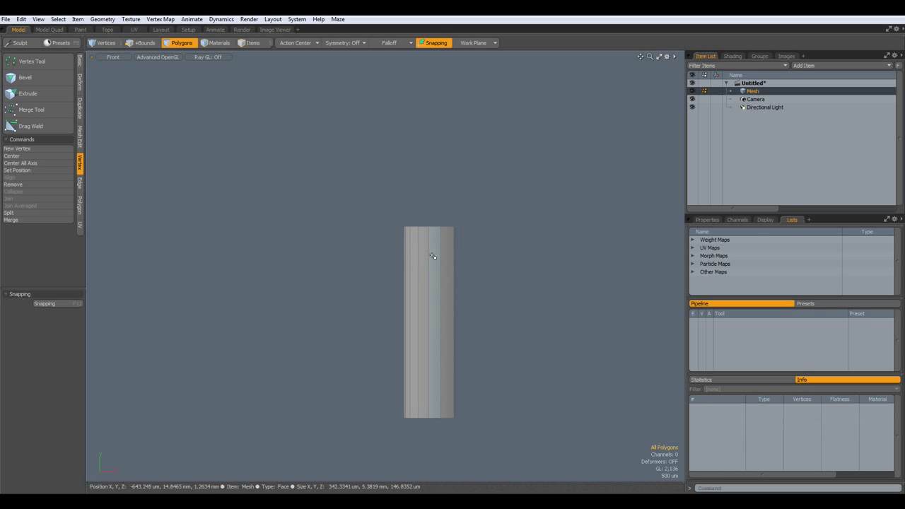
Slice the upper end of the half cylinder diagonally at 45° and delete the polygons above the cut
key(c)
drag(463, 208, 392, 277)
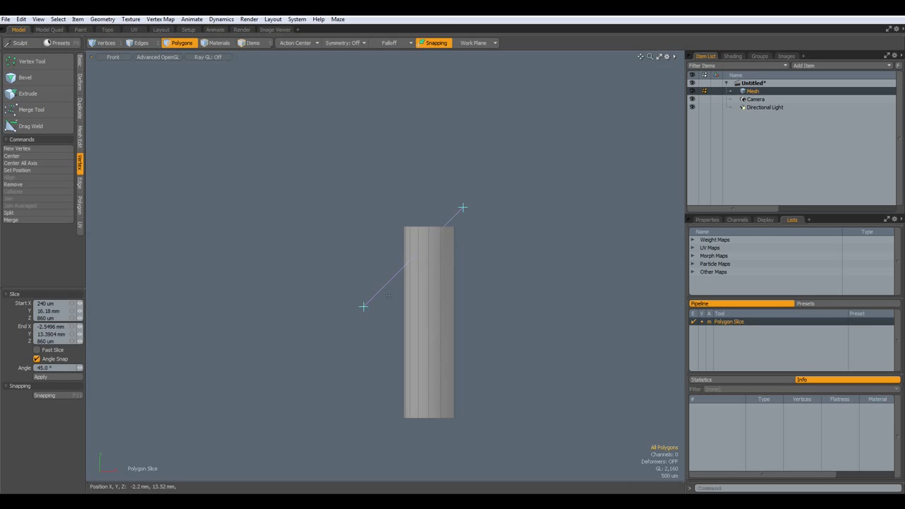
scroll(424, 244, up, 2)
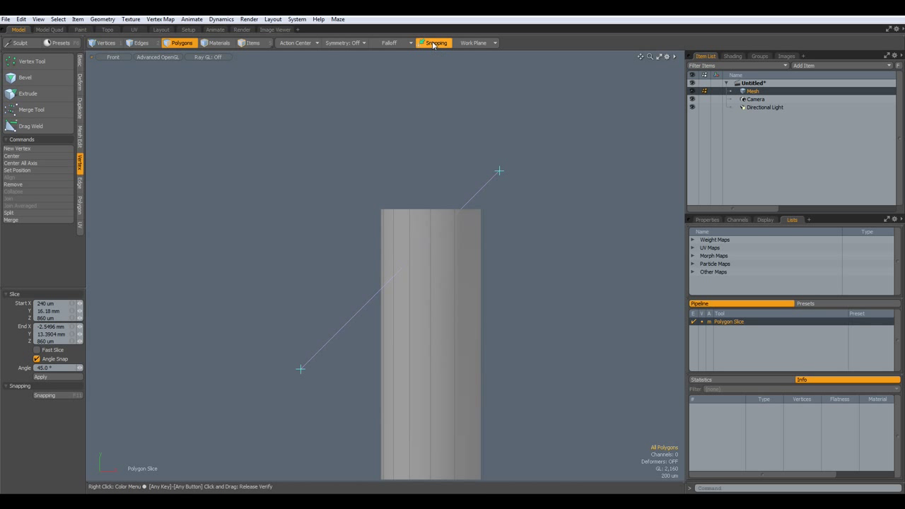
drag(429, 241, 456, 222)
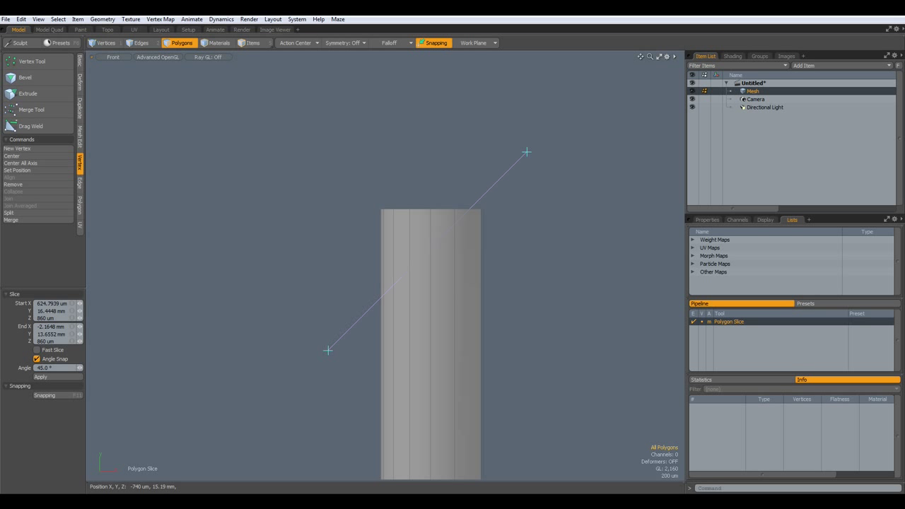
key(space)
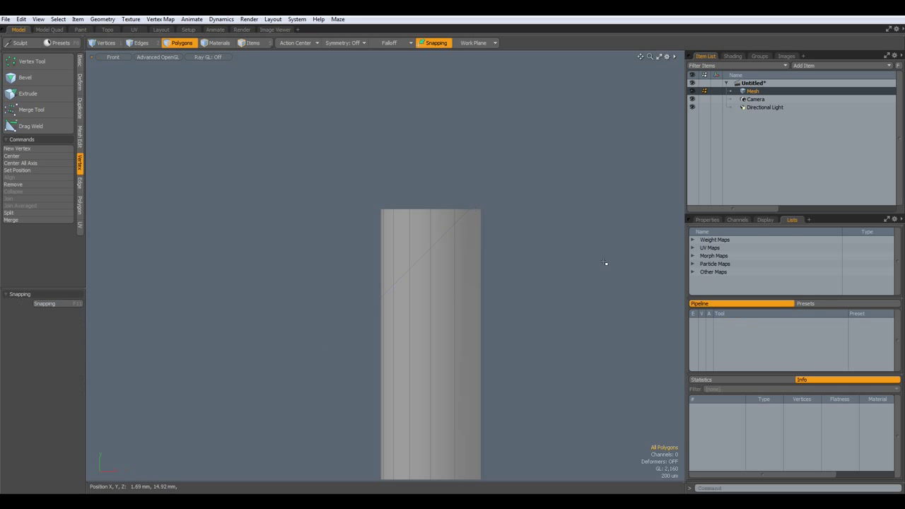
drag(312, 174, 576, 345)
key(Delete)
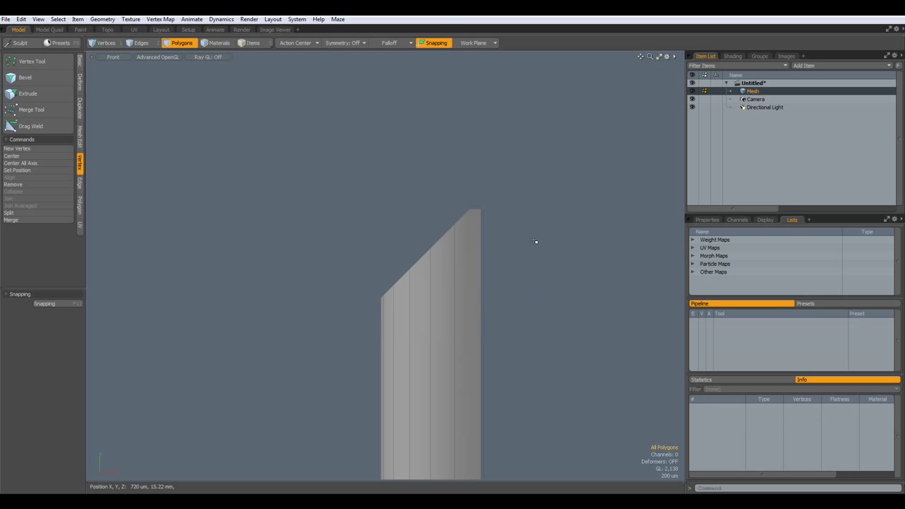
Bridge the two short horizontal edges at the top of the half cylinder with one segment to form the tip's narrow top face
key(2)
drag(451, 182, 497, 219)
key(alt+b)
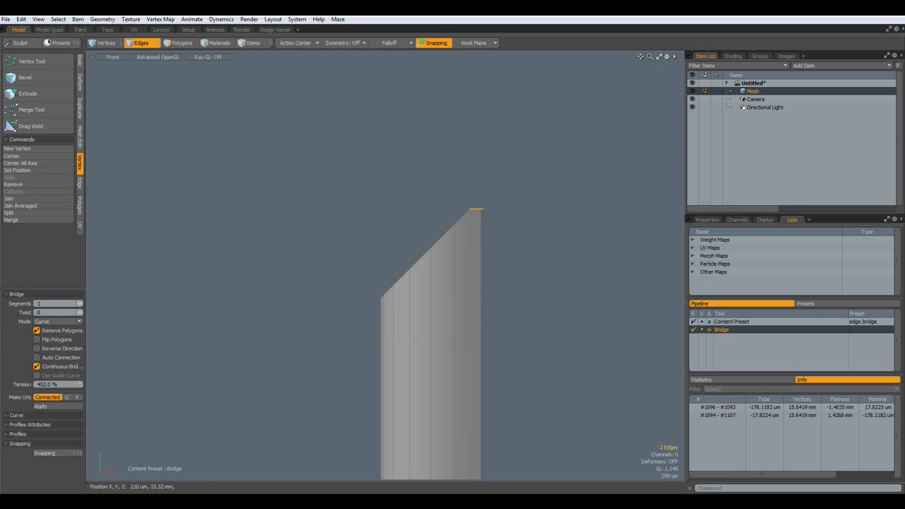
key(space)
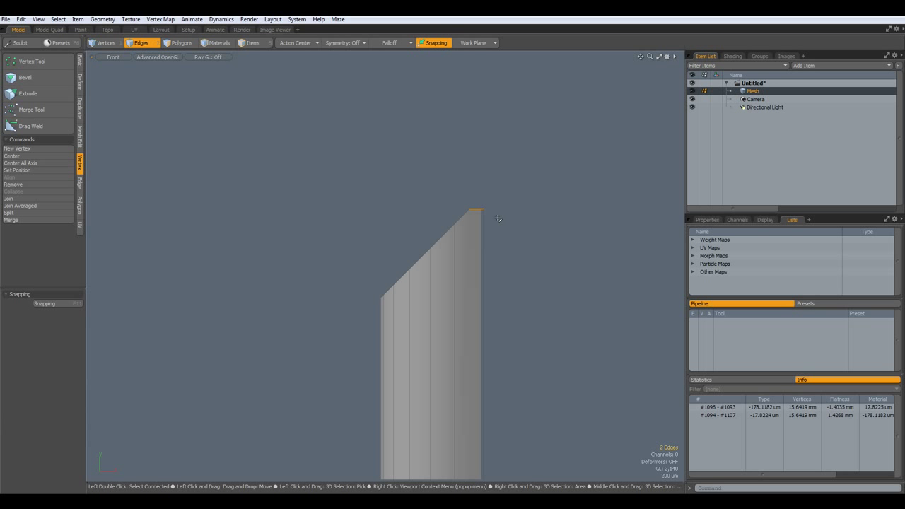
key(ctrl+space)
click(565, 216)
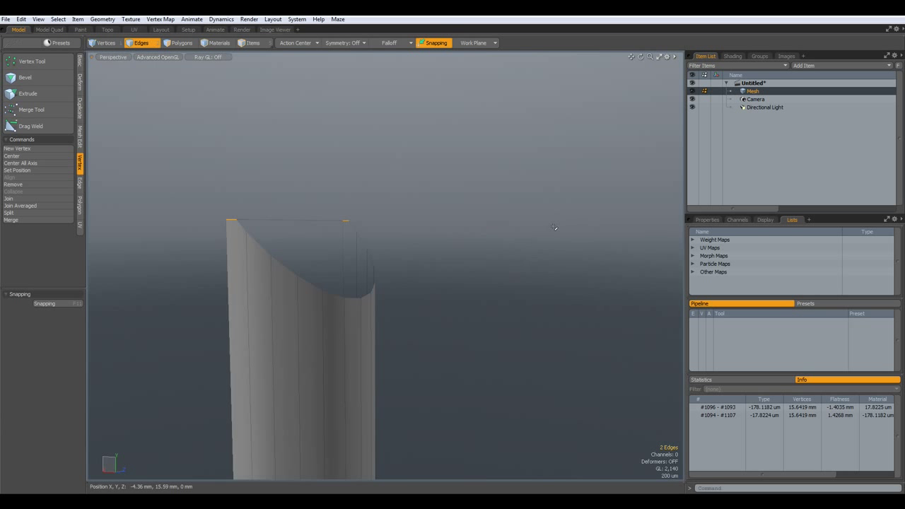
alt+drag(418, 273, 405, 319)
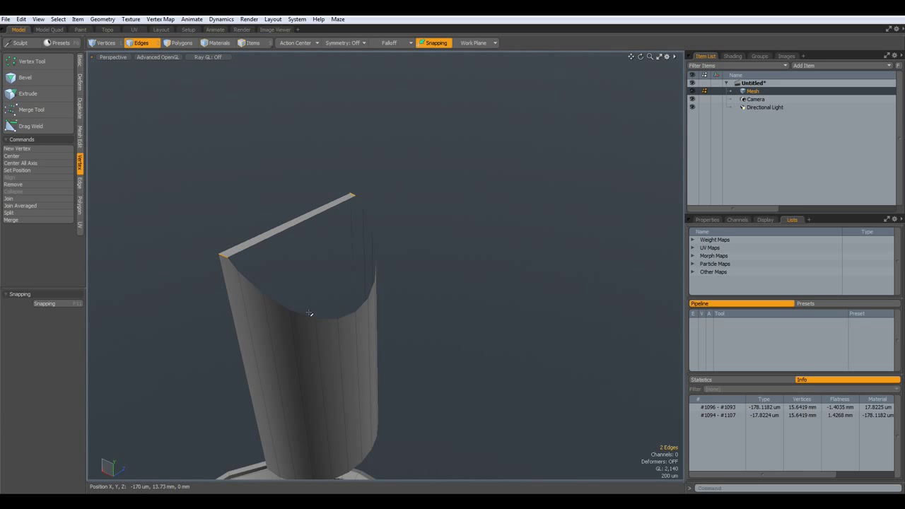
Bridge the opposite edges along both sides of the slanted opening to cap it, leaving out the edges at its lowest end
key(l)
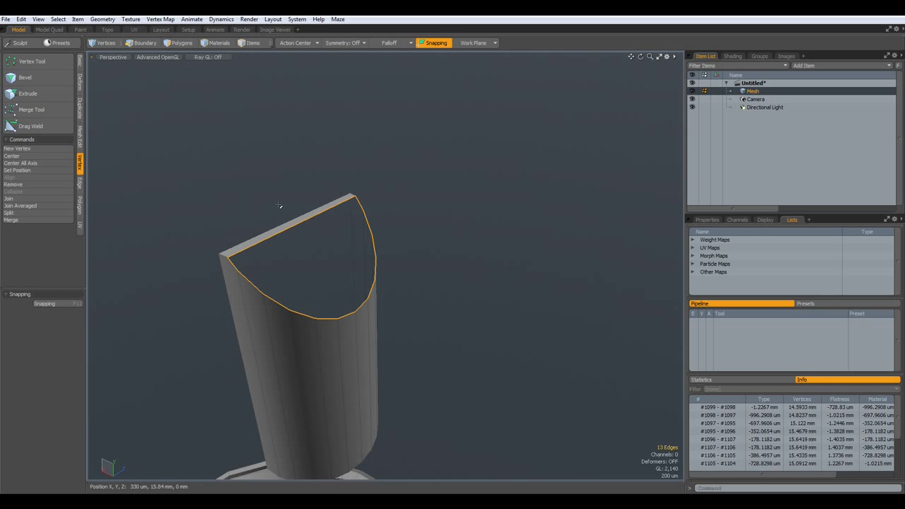
alt+drag(431, 352, 397, 356)
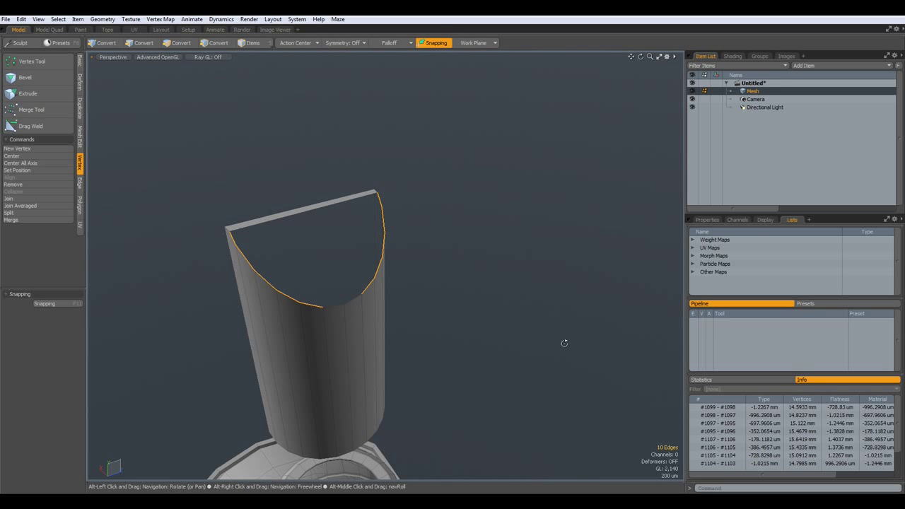
key(alt+b)
click(555, 335)
key(q)
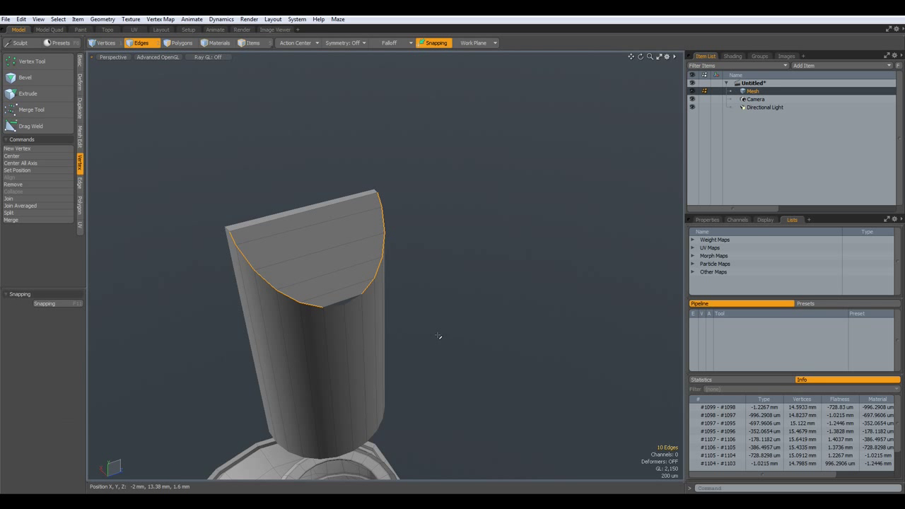
Add an edge loop at 50% across the bridged polygons of the slanted cap and the top face
key(alt+l)
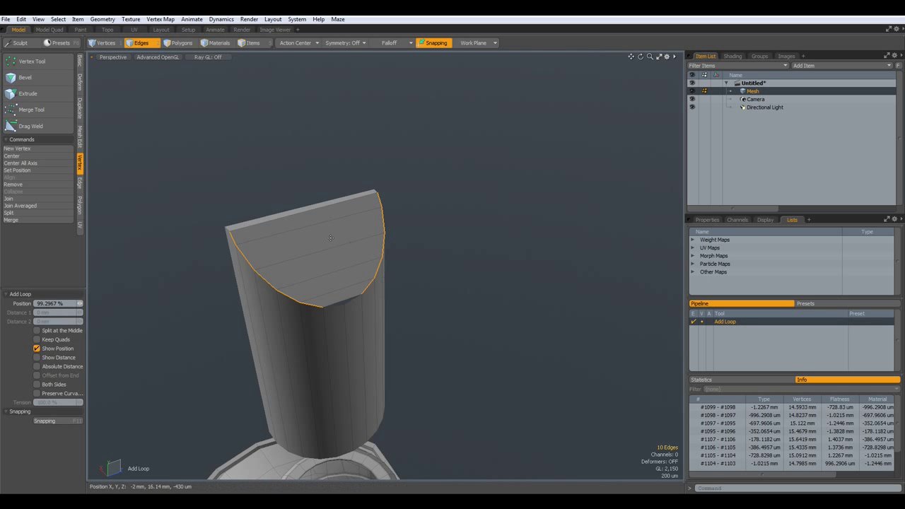
click(65, 303)
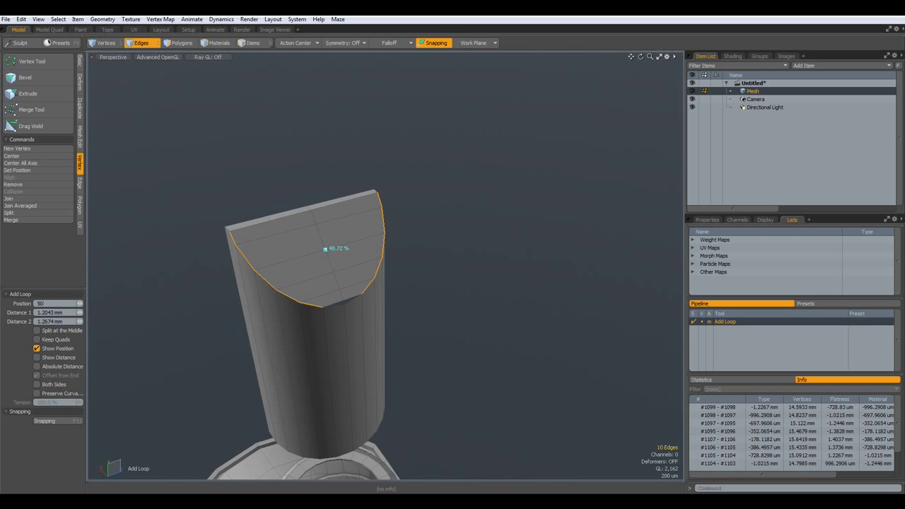
alt+drag(324, 289, 264, 227)
scroll(359, 226, down, 5)
scroll(359, 225, up, 2)
alt+drag(358, 225, 385, 233)
alt+drag(364, 220, 375, 210)
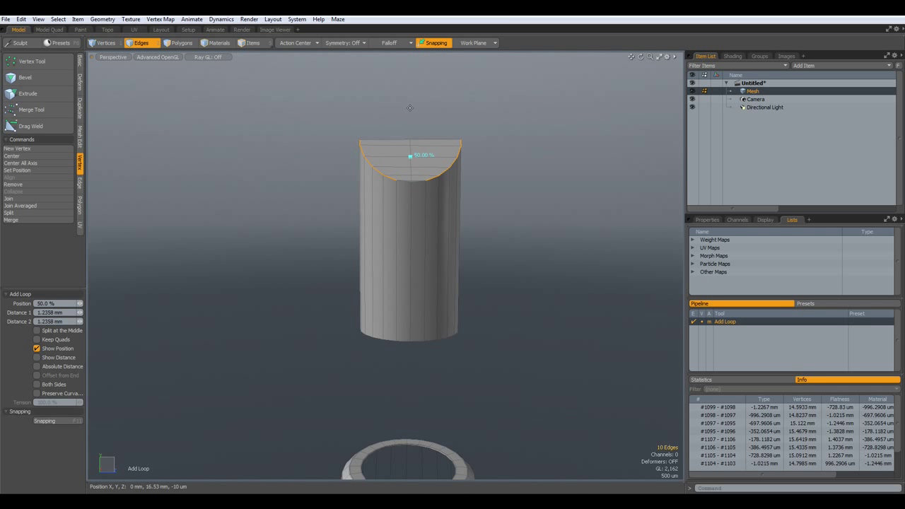
key(q)
Delete the positive-Z half of the tip's polygons
key(3)
drag(413, 131, 586, 380)
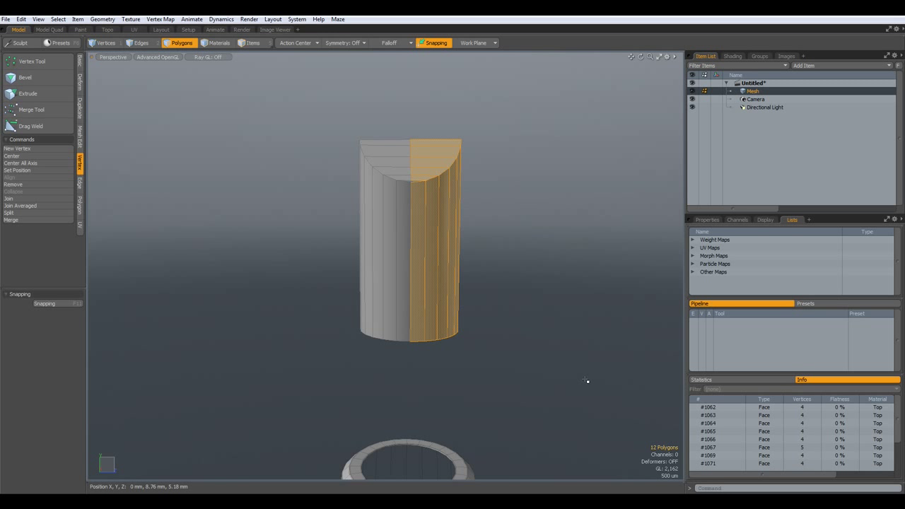
key(Delete)
Add a supporting edge loop to the tip's curved side wall just below the slanted edge, at about 97.1%
alt+drag(357, 192, 502, 185)
alt+shift+drag(321, 156, 416, 272)
scroll(416, 272, up, 5)
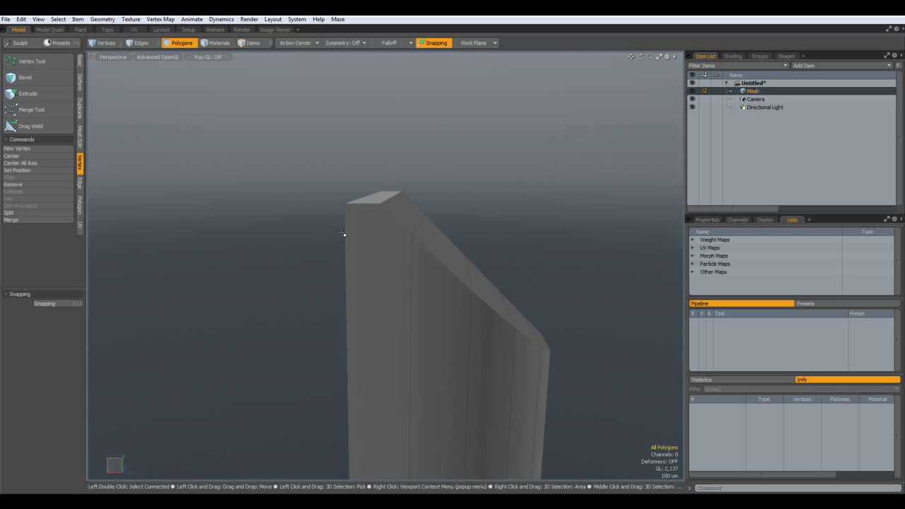
alt+drag(436, 277, 395, 290)
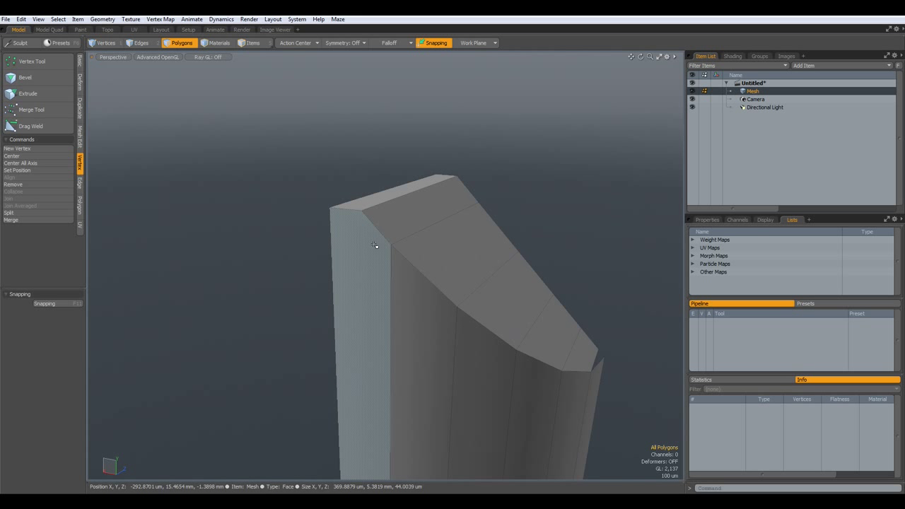
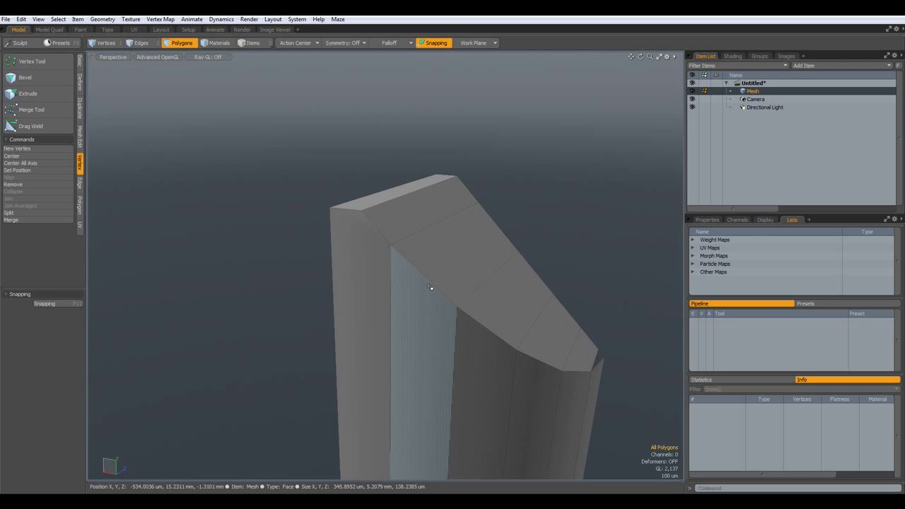
alt+drag(414, 341, 509, 364)
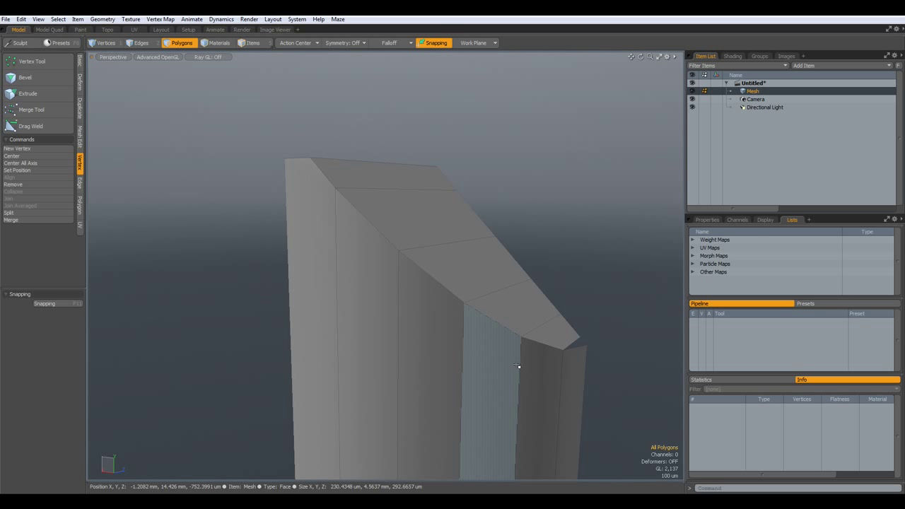
key(alt+l)
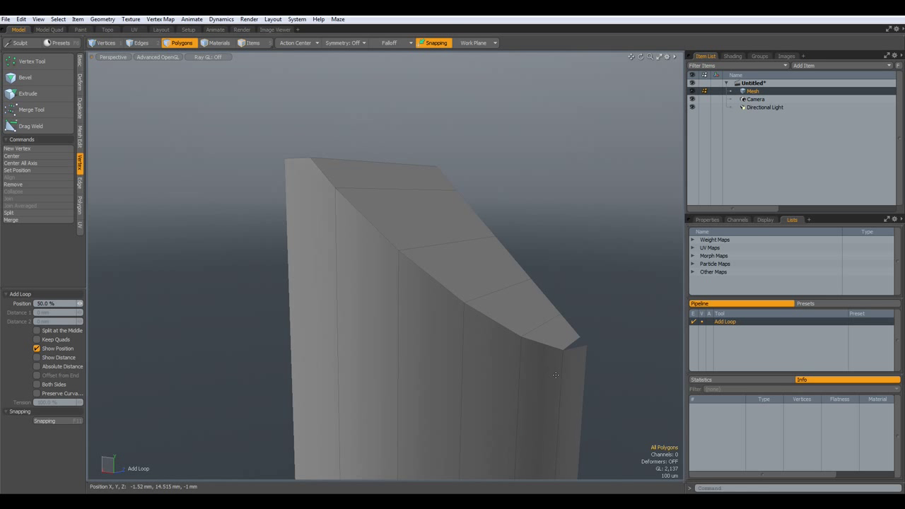
click(561, 372)
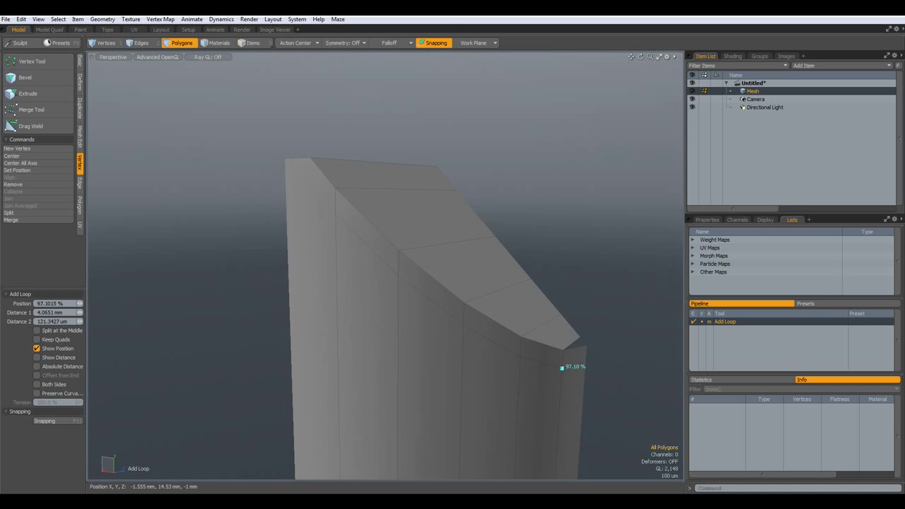
key(space)
Slice edges across the tip's flat end wall, carrying the supporting loop around the top corner and cutting across to the border at 3.5%
alt+drag(360, 243, 396, 346)
key(c)
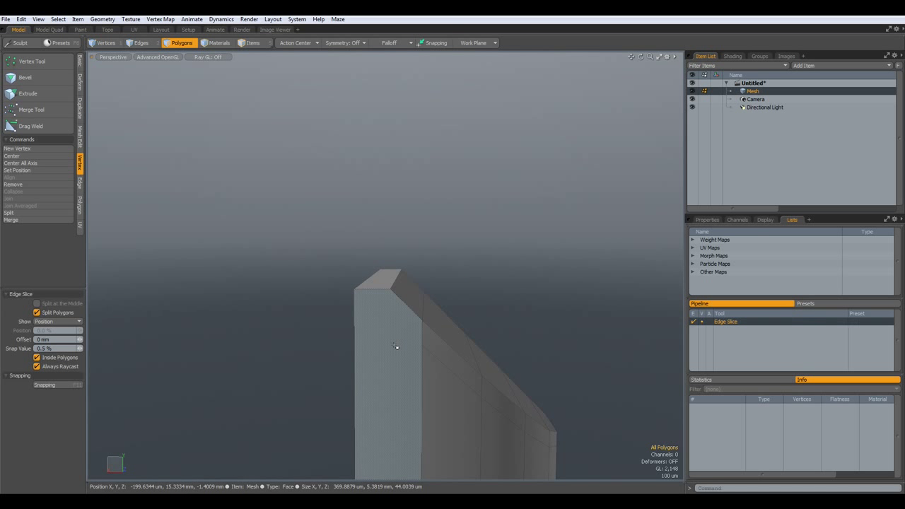
scroll(423, 324, up, 3)
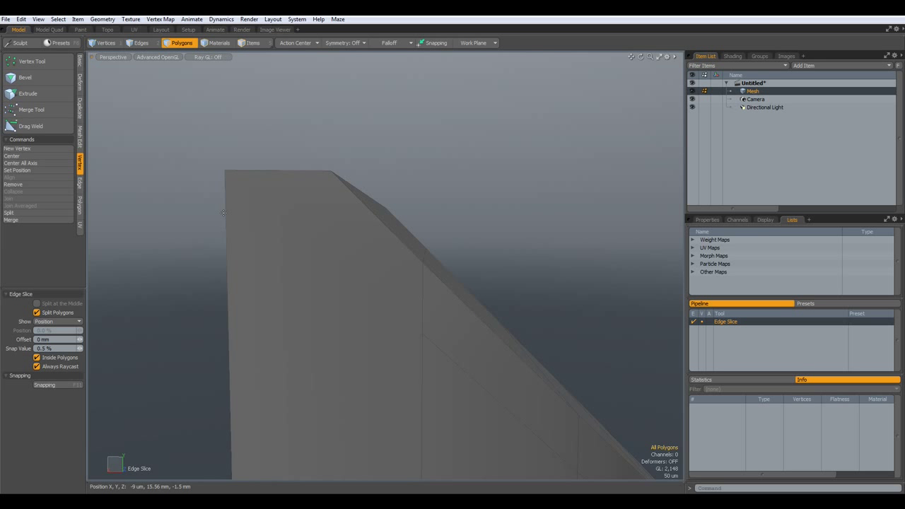
click(225, 226)
drag(324, 222, 328, 231)
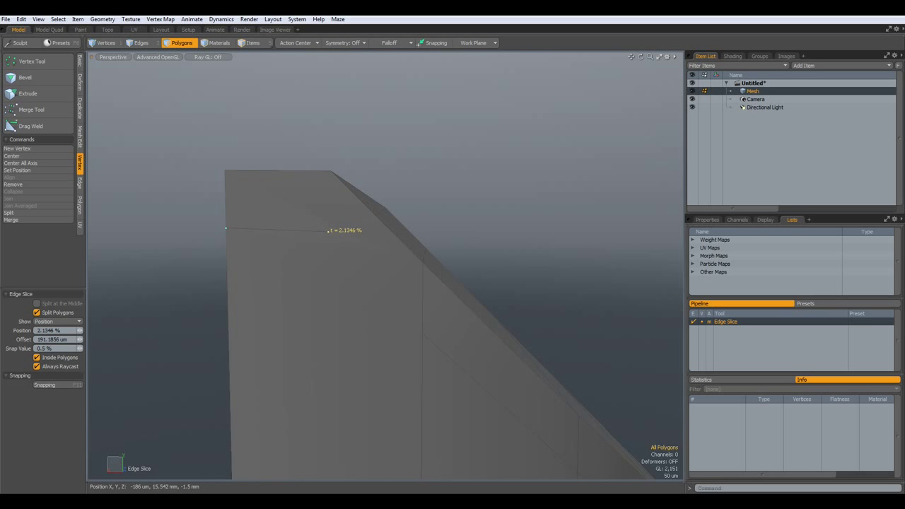
click(421, 332)
click(329, 229)
click(331, 170)
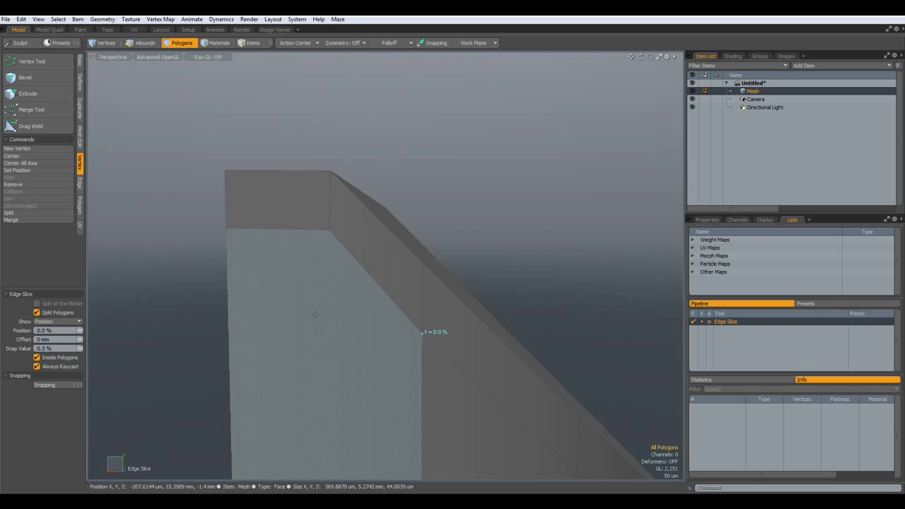
click(227, 268)
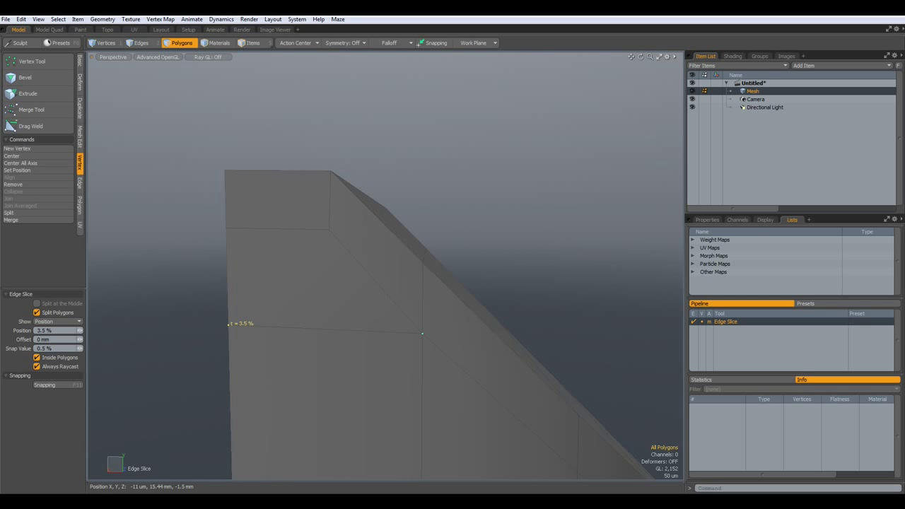
key(space)
Add an edge loop at about 82.9% across the slanted face, close to its upper edge
key(1)
alt+drag(521, 191, 425, 343)
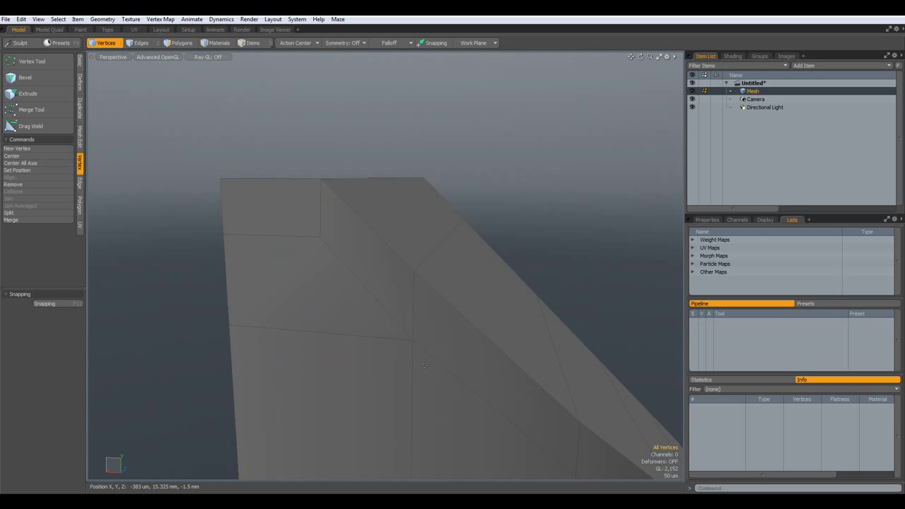
alt+drag(329, 212, 299, 212)
scroll(300, 212, up, 2)
alt+shift+drag(300, 277, 336, 247)
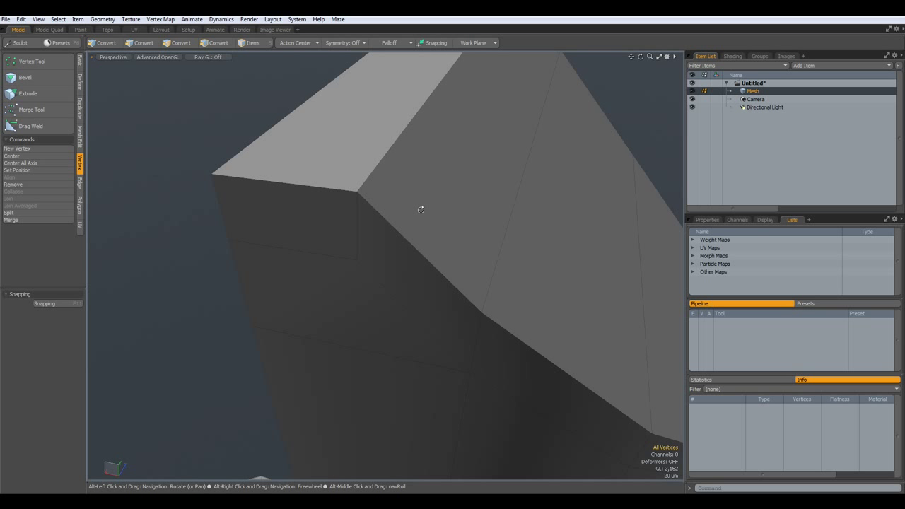
key(alt+l)
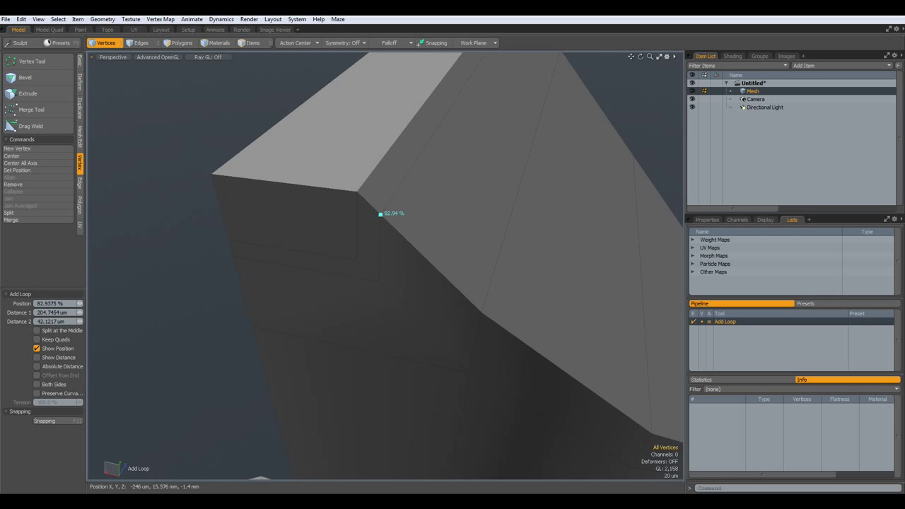
key(space)
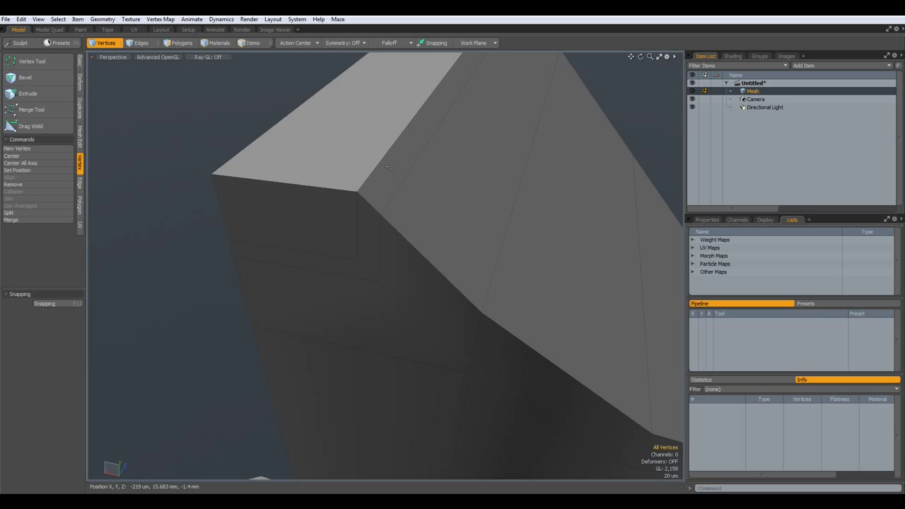
key(alt)
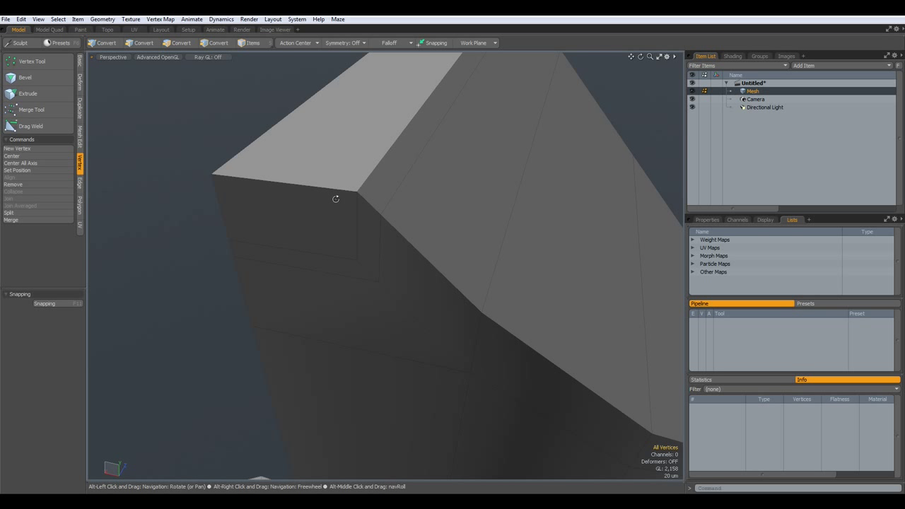
key(alt+l)
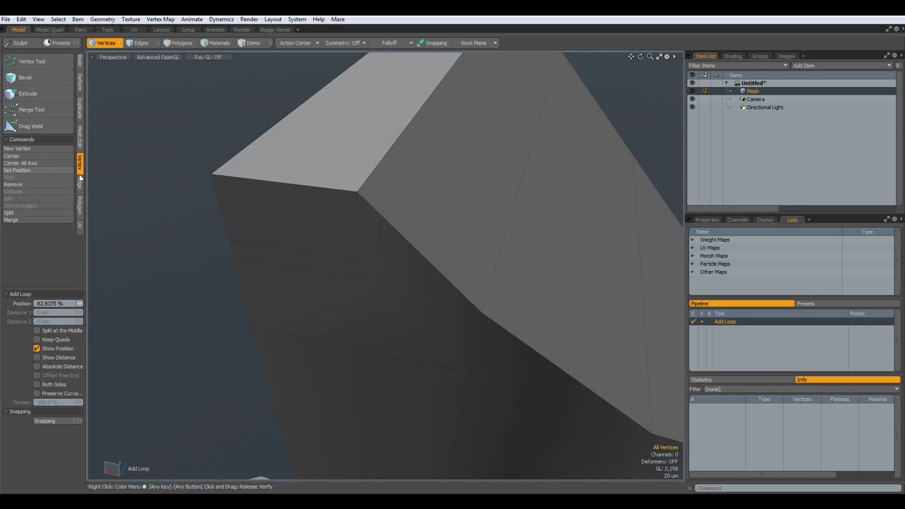
key(space)
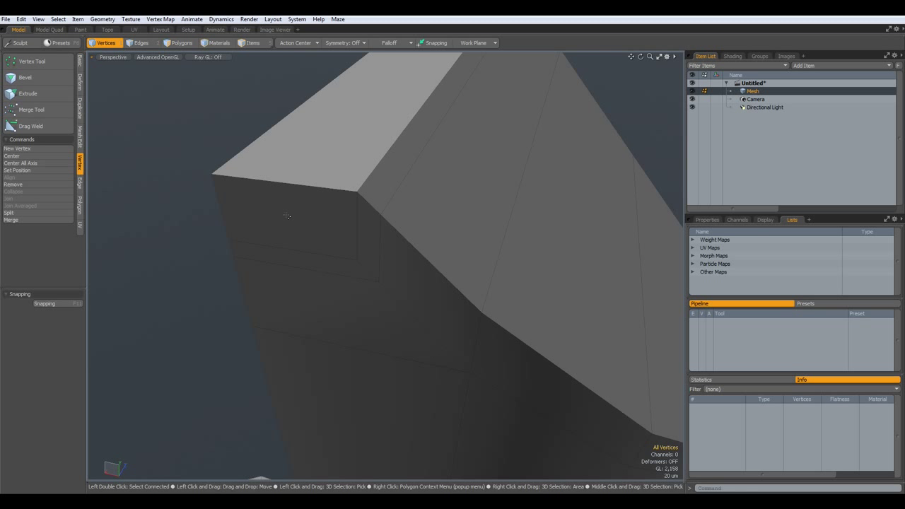
Hide the quad below the top face's short end and add an edge loop along the top face near the slanted edge
key(3)
click(287, 215)
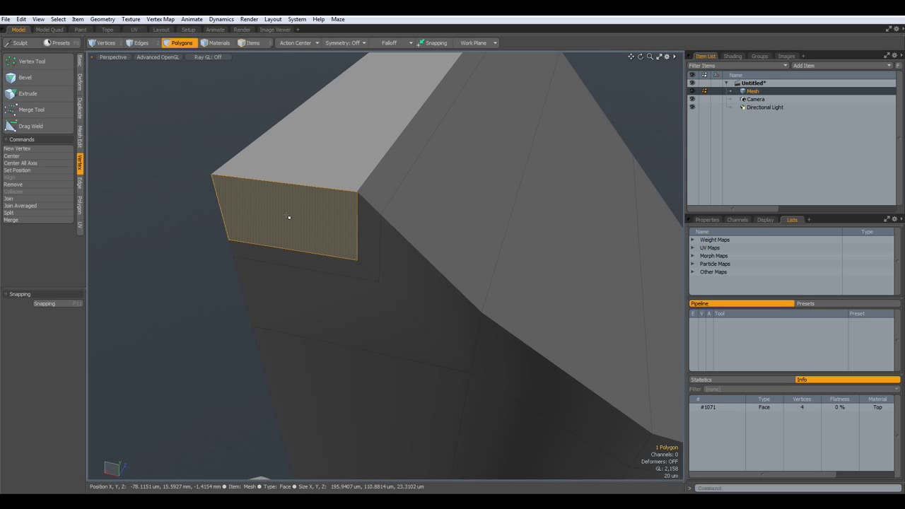
ctrl+click(287, 215)
alt+drag(321, 226, 400, 249)
scroll(412, 229, up, 3)
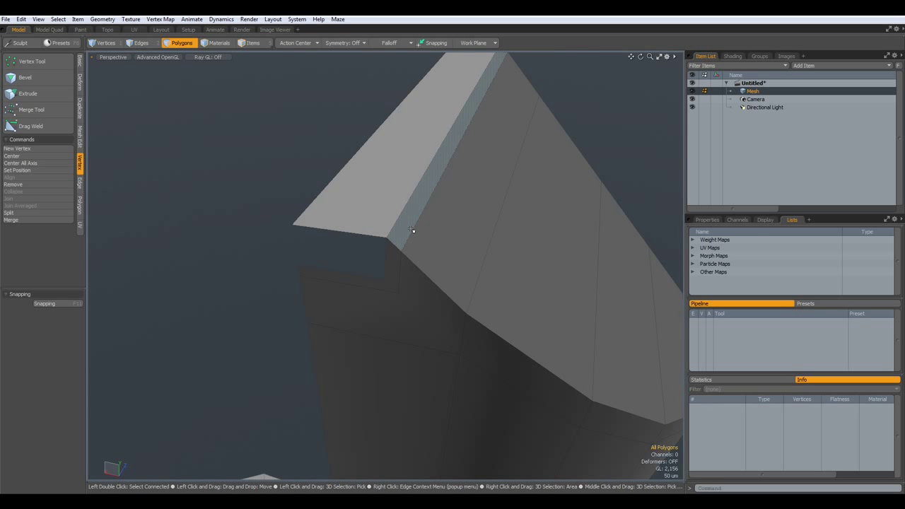
key(alt+l)
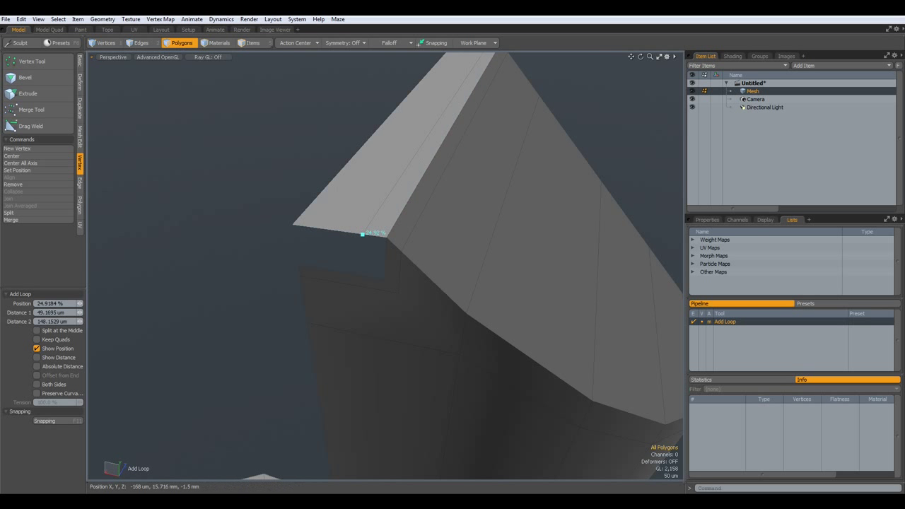
drag(363, 234, 368, 234)
key(q)
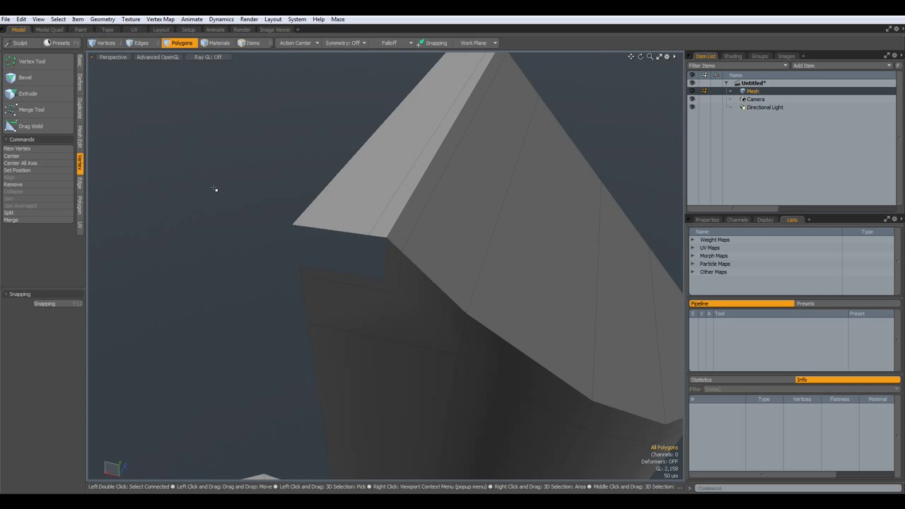
Unhide the quad and slice it from the top face's new loop to its lower inner corner and across to the open border
alt+drag(295, 236, 384, 228)
click(384, 228)
scroll(384, 231, up, 4)
scroll(378, 232, down, 1)
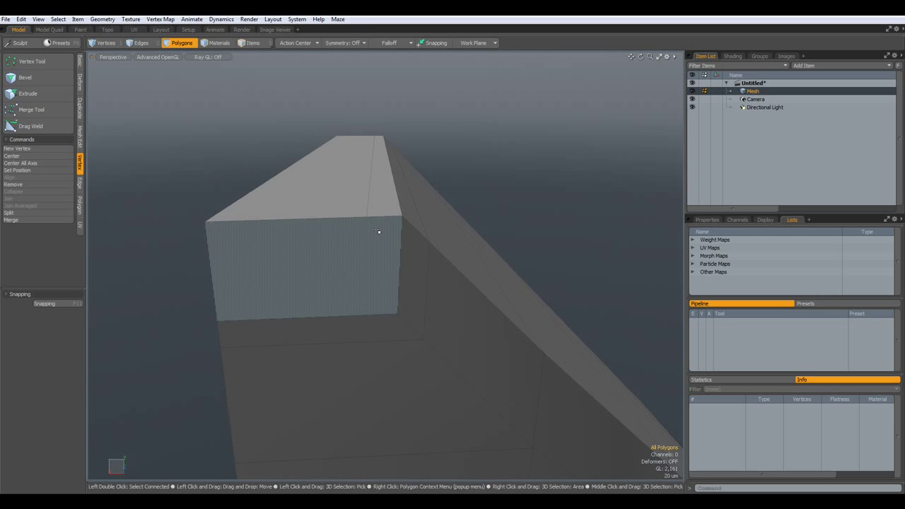
click(190, 260)
click(246, 281)
key(alt+c)
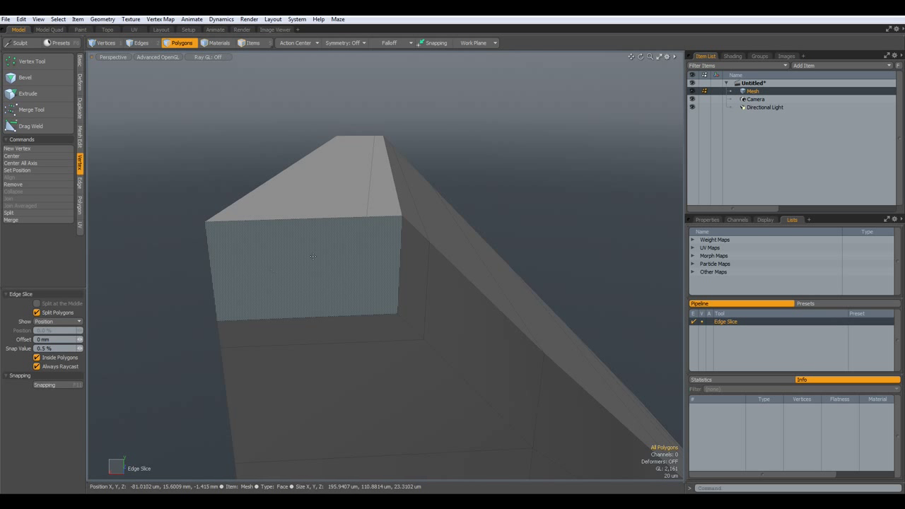
click(366, 216)
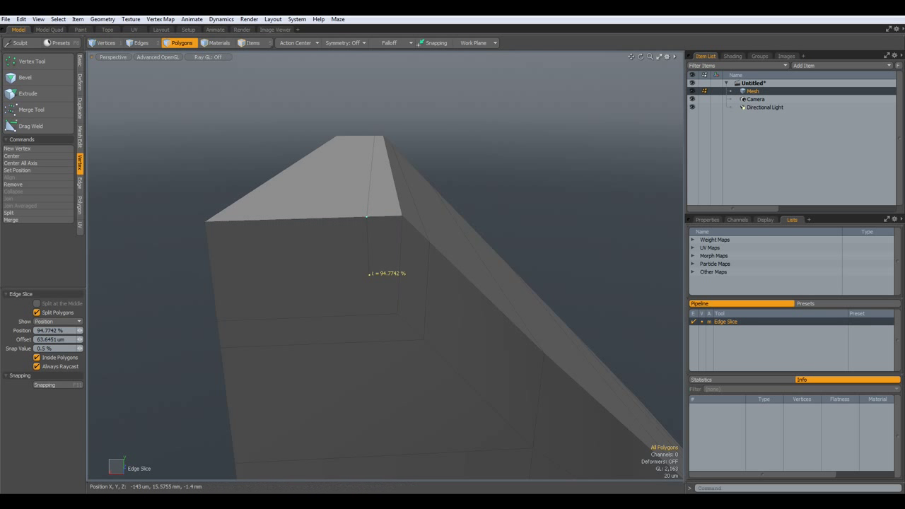
click(369, 275)
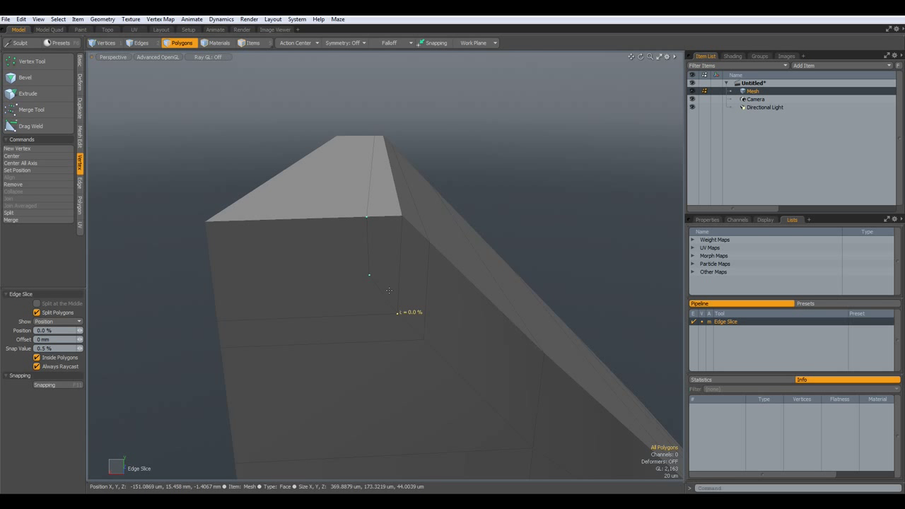
click(209, 272)
key(space)
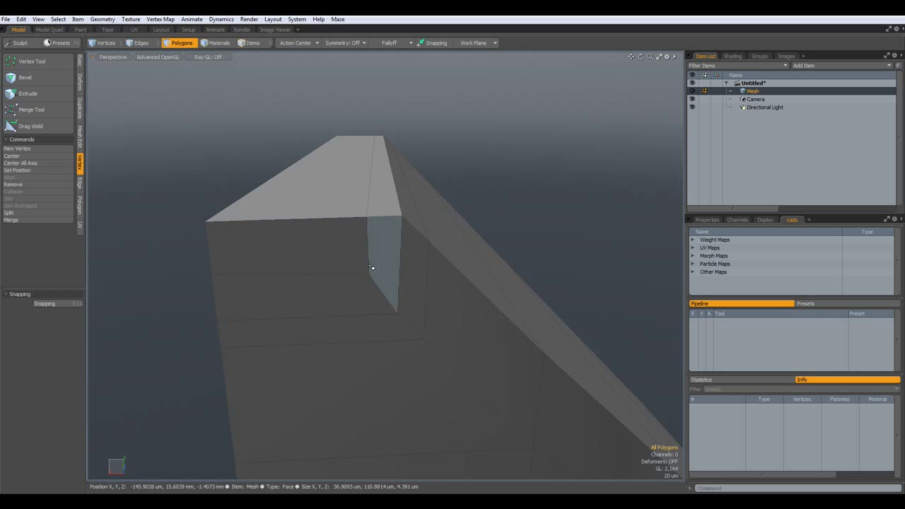
Preview the tip with subdivision smoothing turned on, and return to the unsmoothed polygon cage
key(Tab)
alt+drag(522, 307, 445, 306)
scroll(452, 299, down, 6)
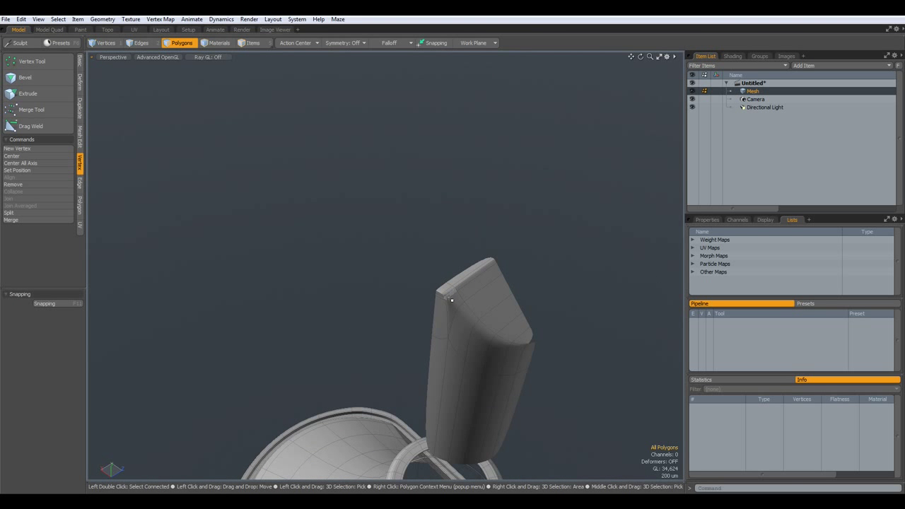
scroll(451, 300, up, 3)
key(Tab)
Move the two lowest border edges of the slanted face 210 um up along the slope, using the Selection action center
alt+drag(624, 349, 428, 400)
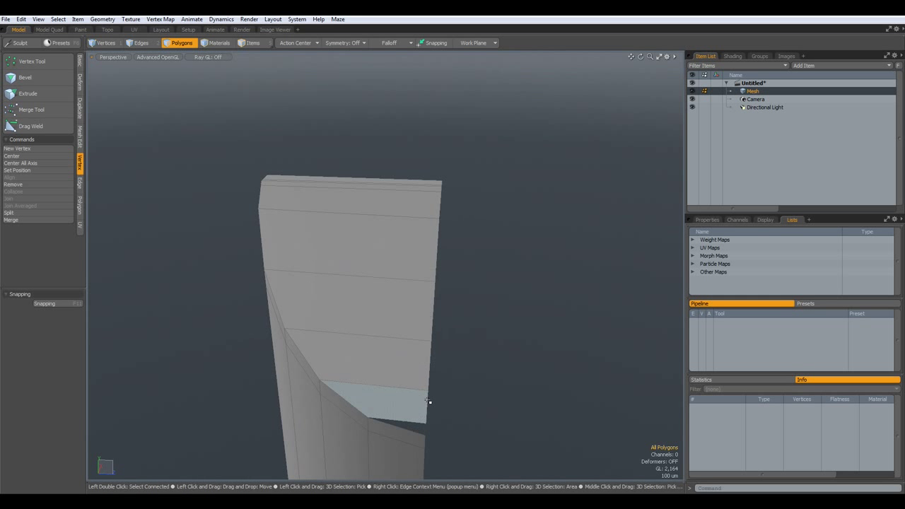
scroll(428, 400, up, 1)
key(2)
drag(449, 406, 398, 405)
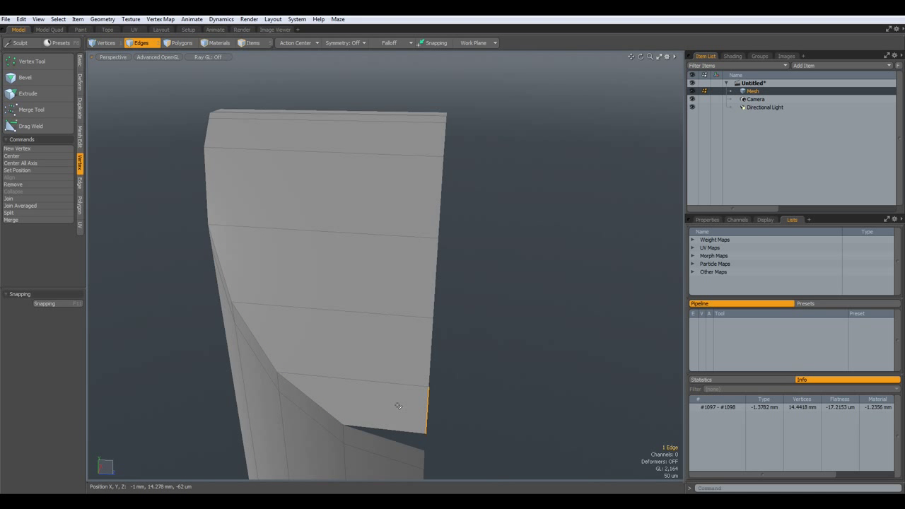
shift+click(435, 354)
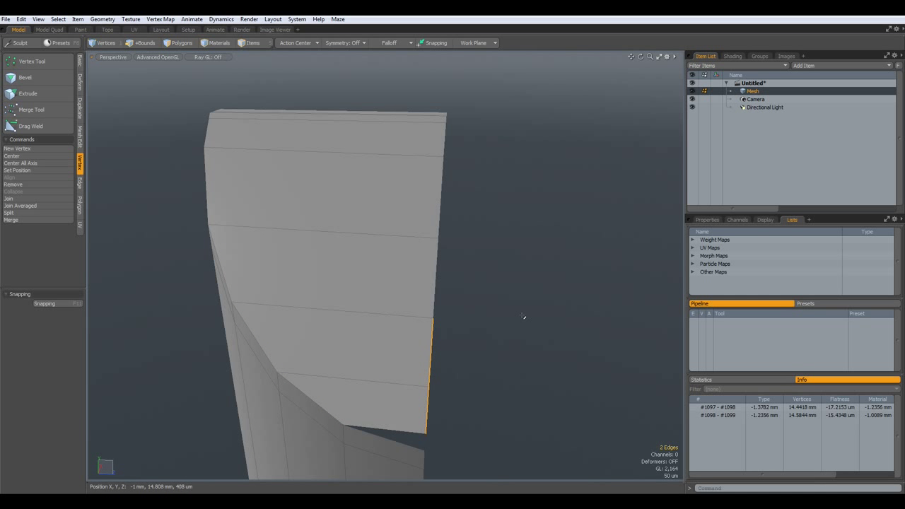
click(298, 43)
click(297, 51)
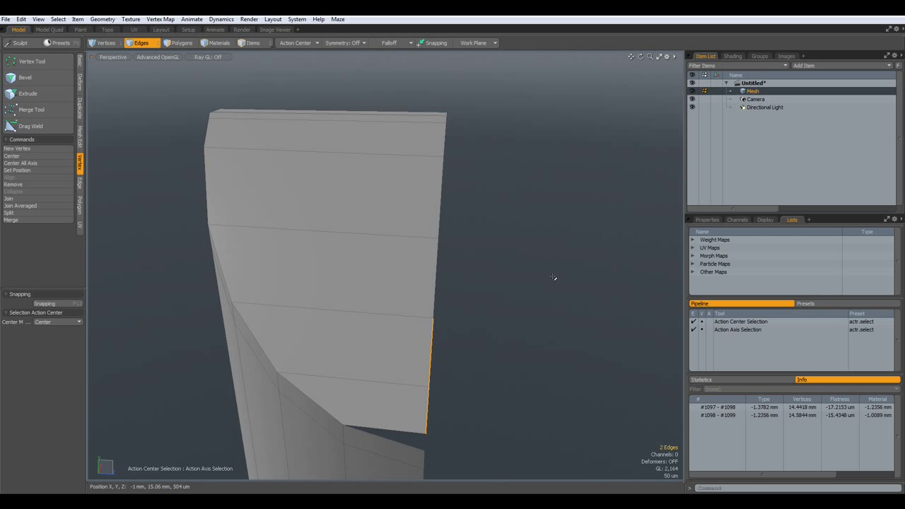
key(w)
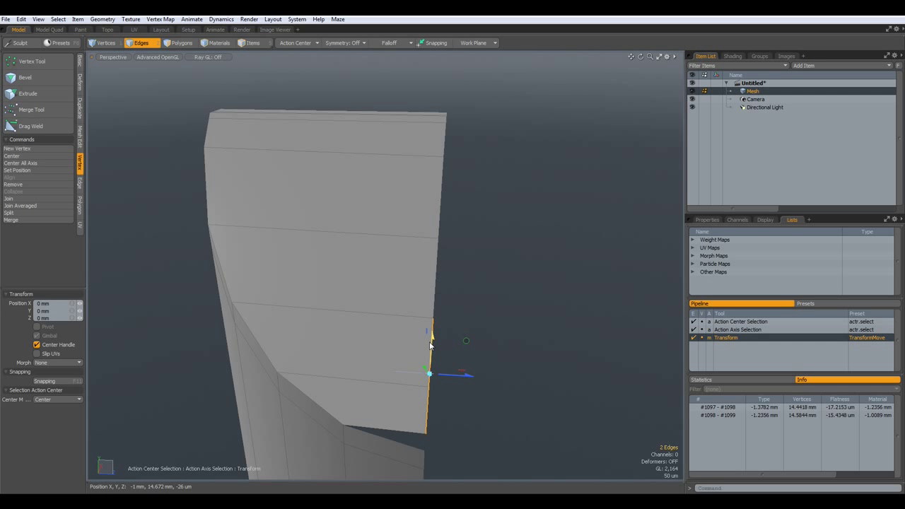
drag(432, 337, 435, 290)
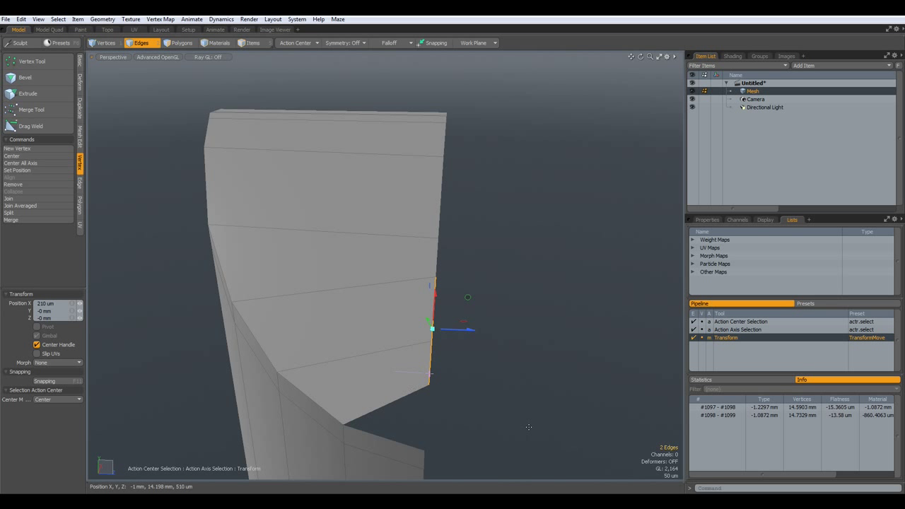
key(space)
In the top view, select the connected body and neck polygons and clear them from view, leaving only the tip
alt+drag(493, 356, 502, 373)
scroll(503, 355, down, 3)
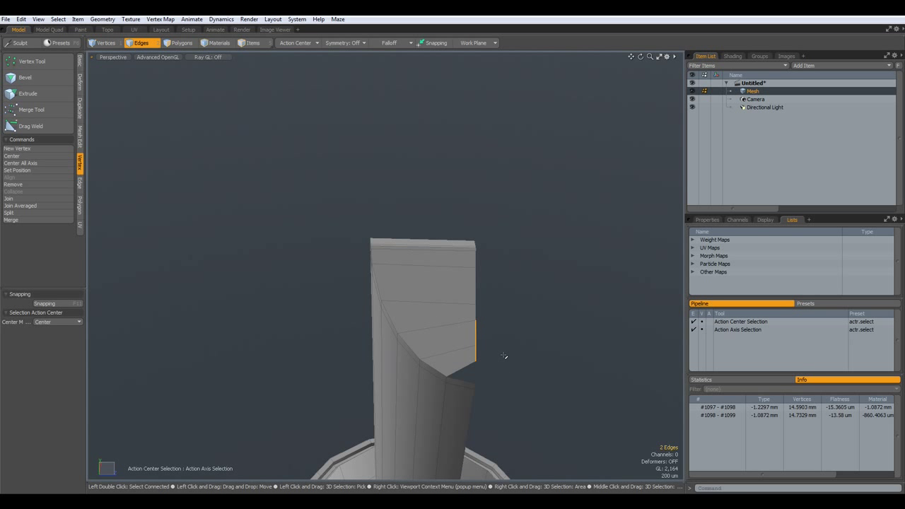
key(KP_1)
scroll(534, 326, down, 2)
scroll(532, 322, up, 2)
key(3)
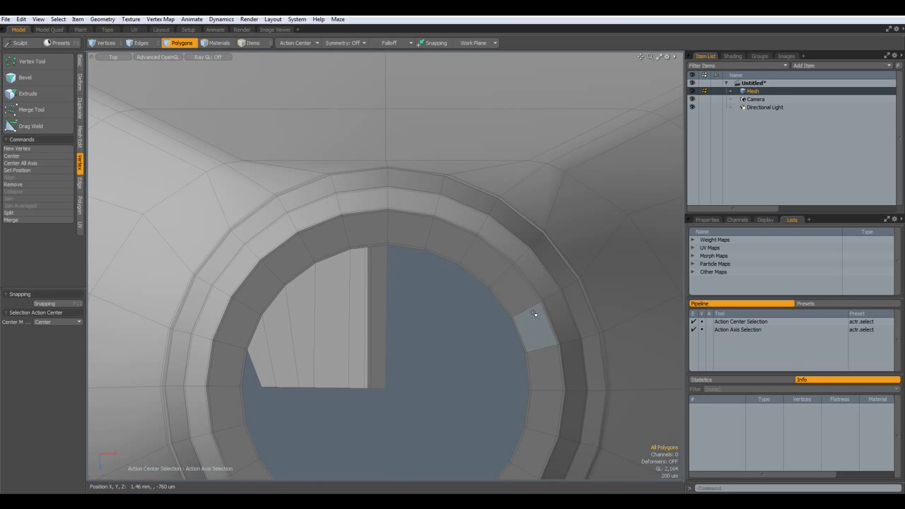
double_click(534, 313)
key(Delete)
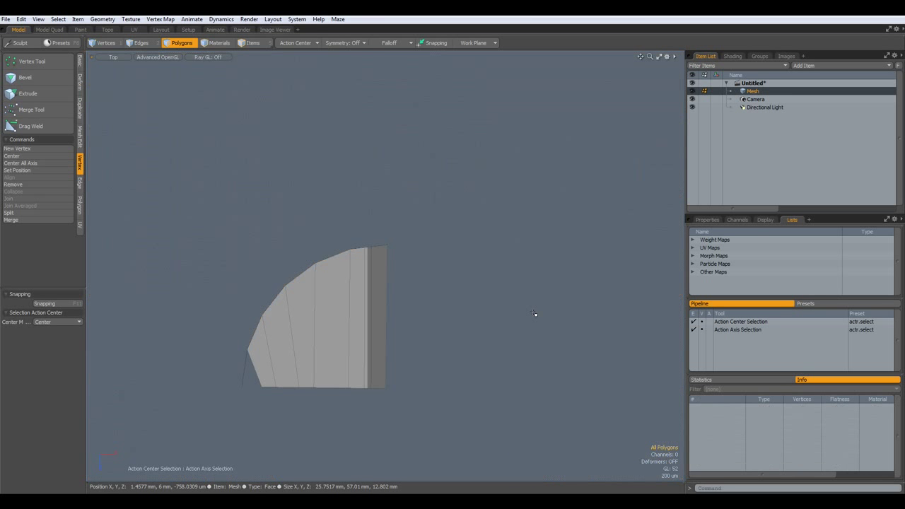
Select the edges along the tip's open mirror border and set their vertex position to 0 mm on the Z axis
alt+drag(327, 333, 460, 266)
scroll(500, 288, up, 2)
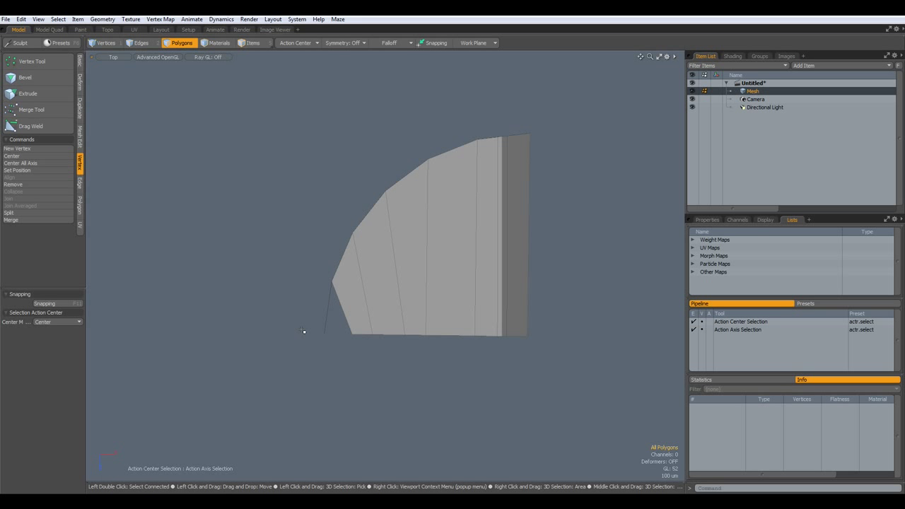
key(2)
right_drag(300, 328, 606, 344)
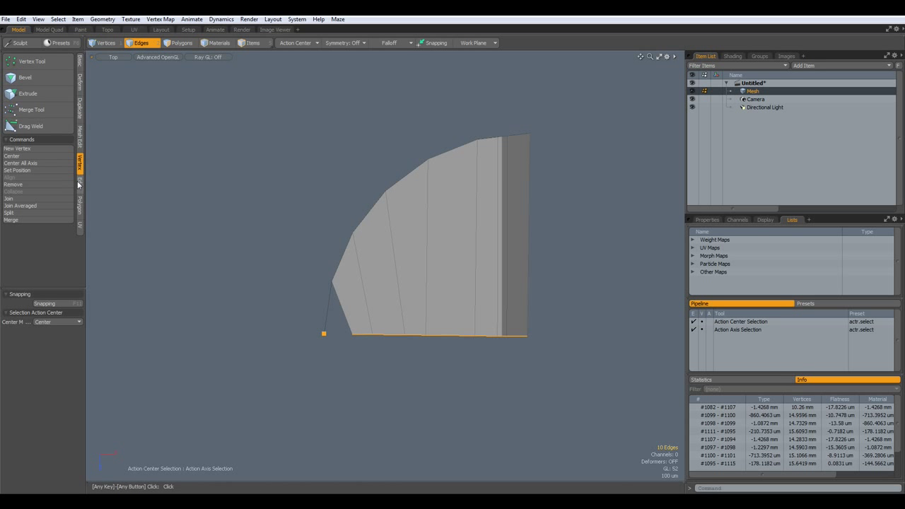
click(29, 173)
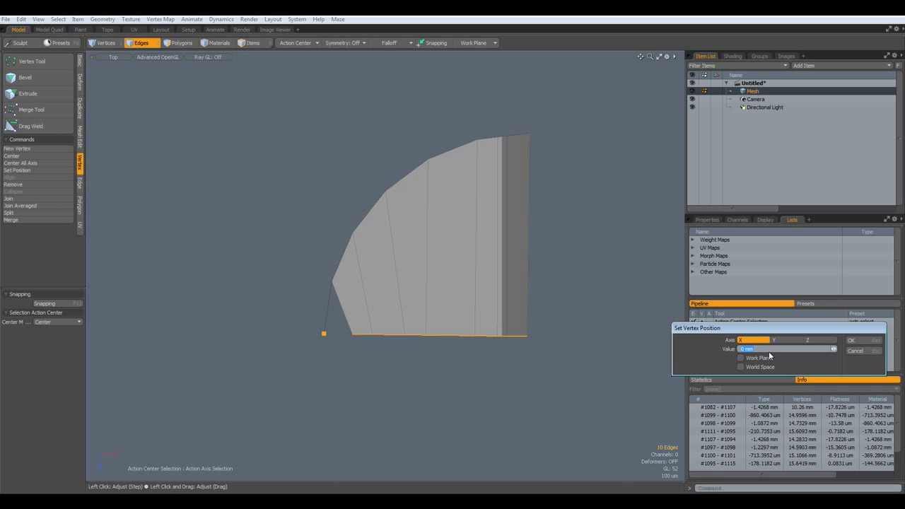
click(813, 341)
click(857, 342)
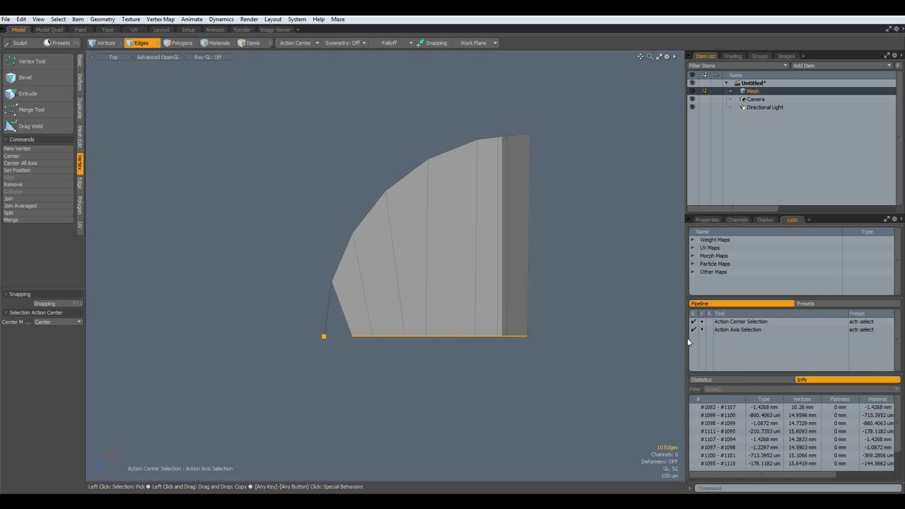
Select the edges along the tip's other open mirror border and set their vertex position to 0 mm on the X axis
key(3)
right_drag(520, 114, 567, 390)
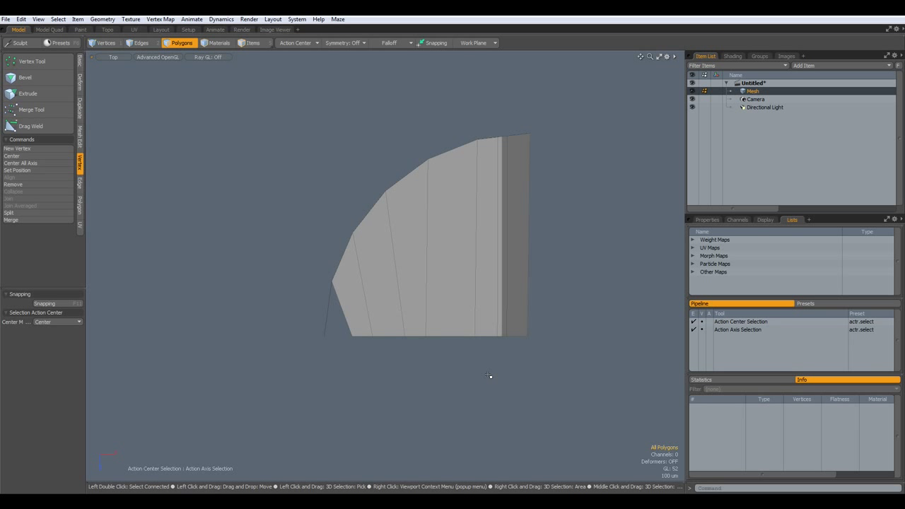
key(2)
right_drag(527, 122, 579, 422)
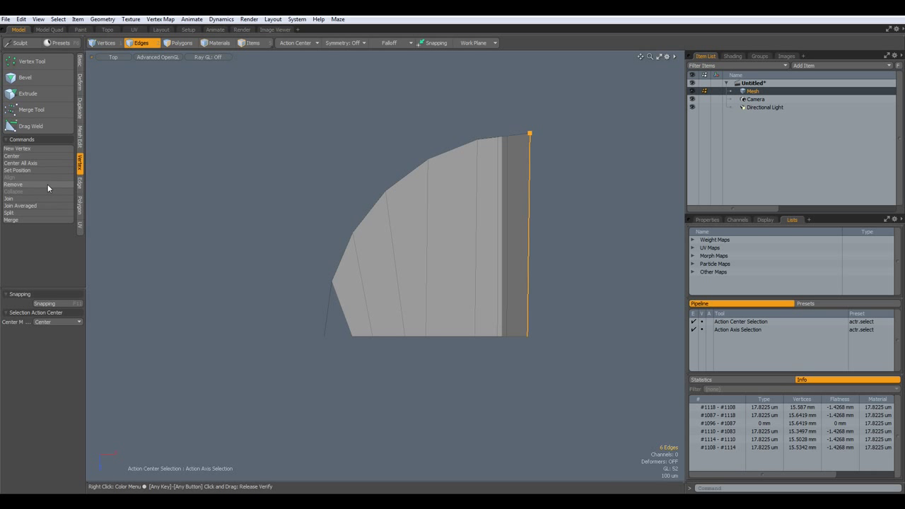
click(31, 171)
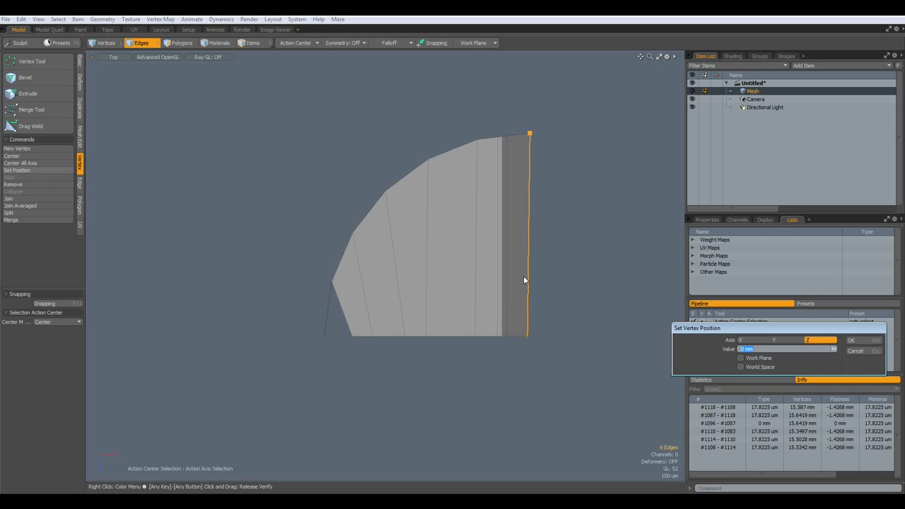
click(762, 340)
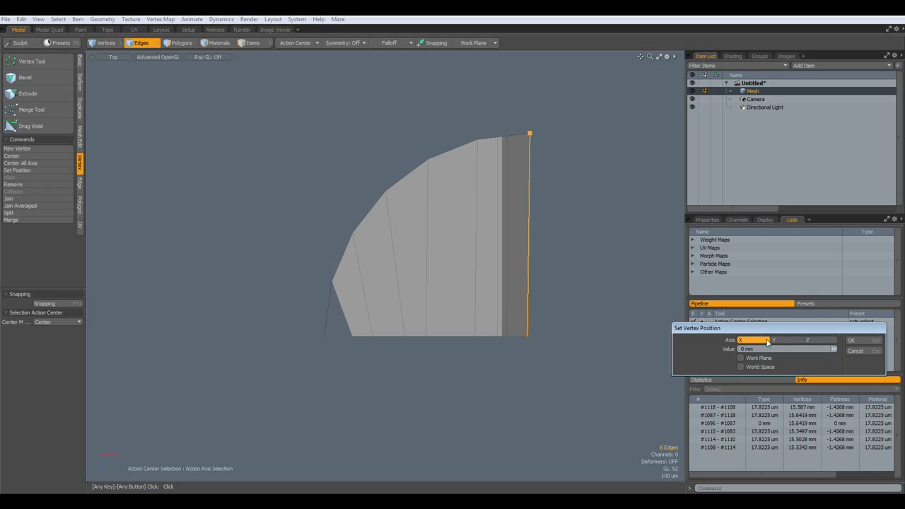
click(852, 340)
Mirror the quarter tip across the Z axis and the resulting half across the X axis to complete the full round tip
key(3)
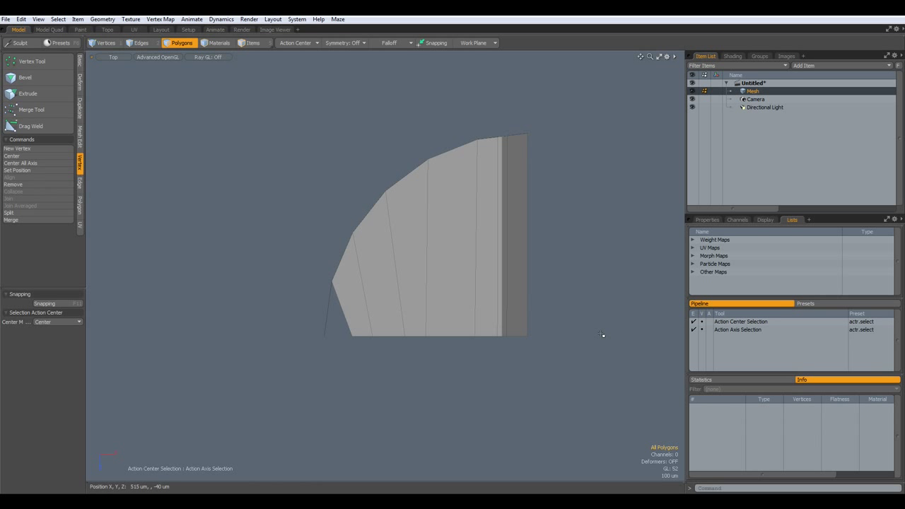
click(80, 108)
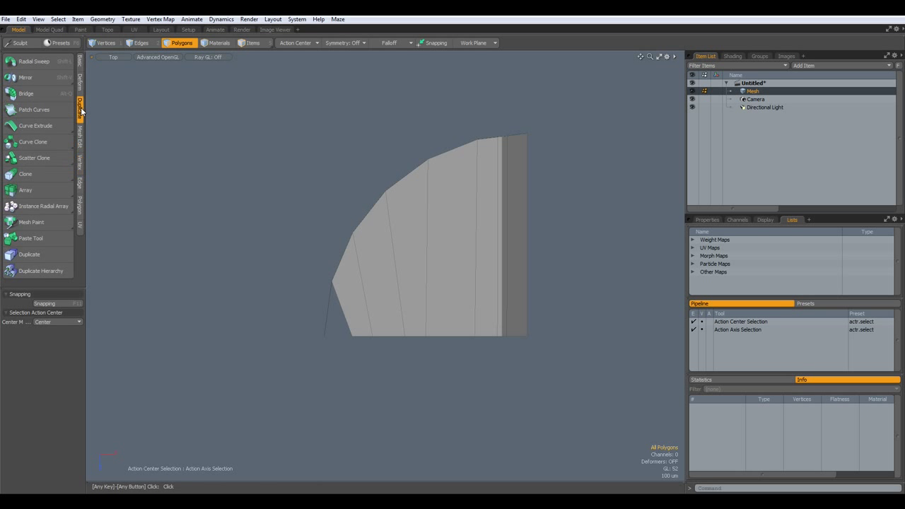
click(40, 78)
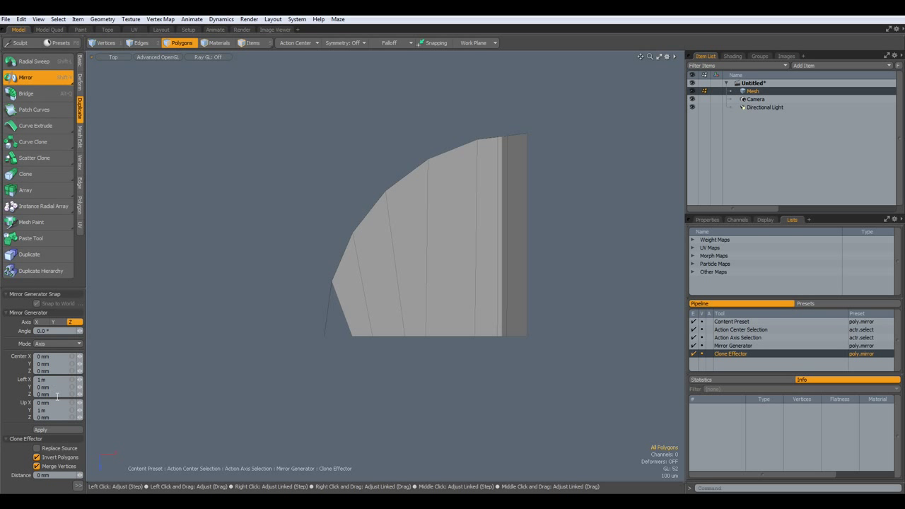
click(55, 428)
click(38, 324)
click(48, 428)
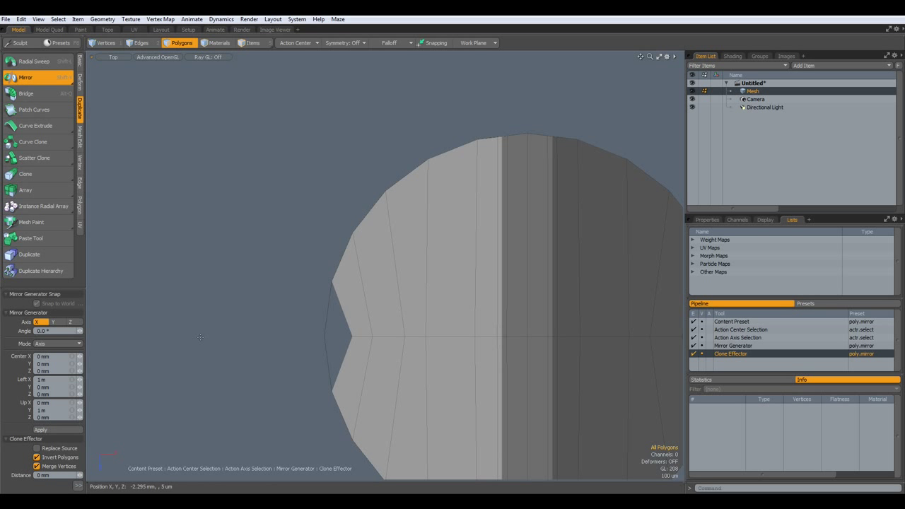
key(Tab)
key(Tab)
alt+drag(450, 323, 312, 274)
key(shift+v)
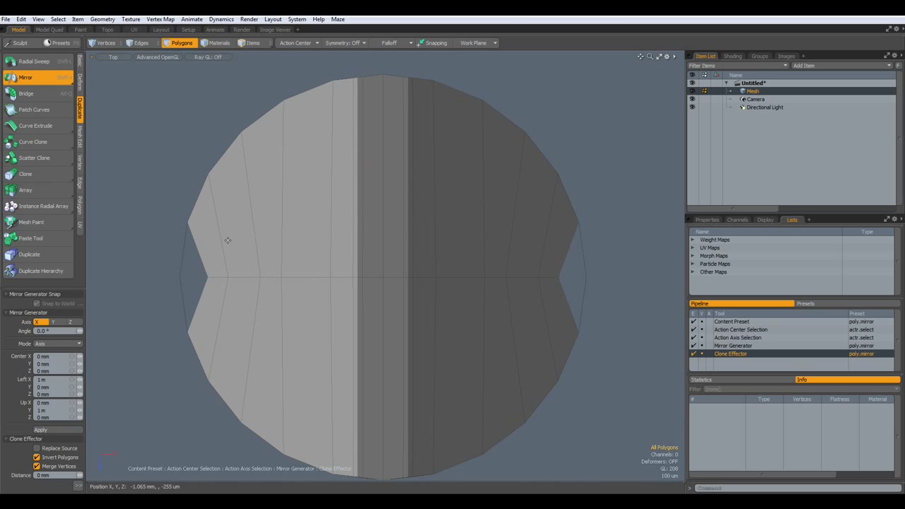
Select the border edges of the two diamond-shaped gaps on opposite sides of the tip and fill each with a polygon
key(2)
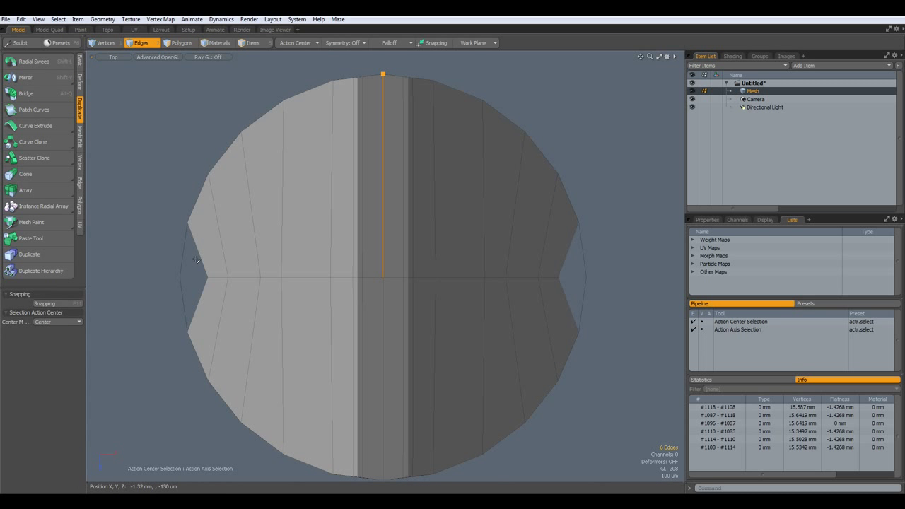
double_click(196, 261)
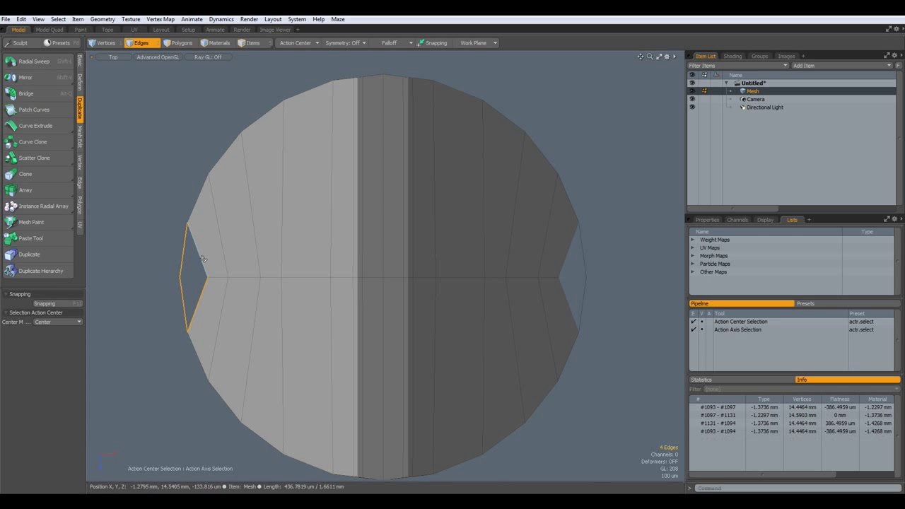
shift+double_click(567, 262)
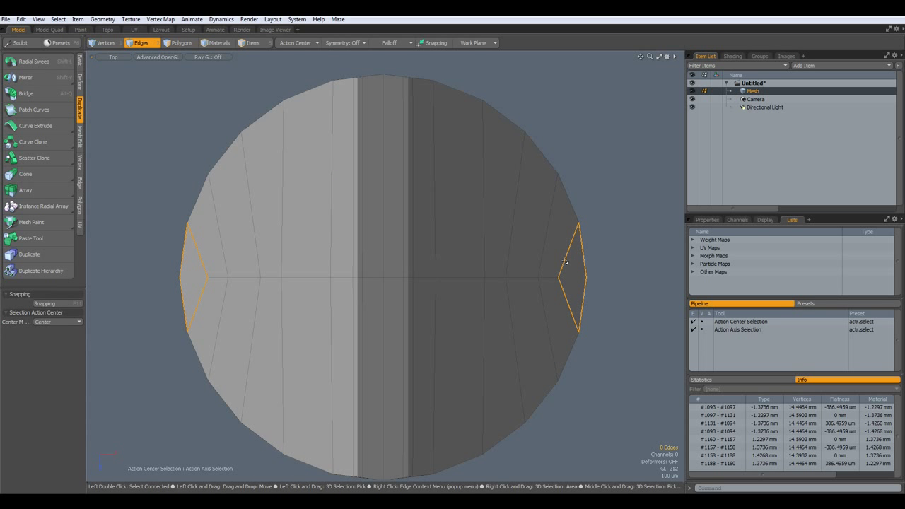
Select all polygons on the tip's top faces and bevel them as a group with a 78 um inset
key(3)
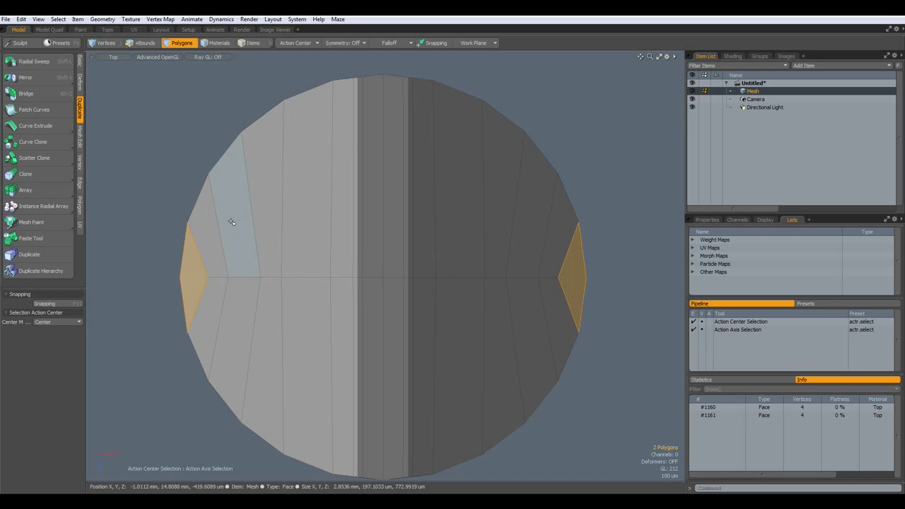
mouse_move(208, 239)
shift+mouse_down()
mouse_move(303, 196)
mouse_move(394, 191)
mouse_move(494, 219)
mouse_move(540, 251)
mouse_move(543, 327)
mouse_move(456, 366)
mouse_move(355, 378)
mouse_move(289, 358)
shift+mouse_up()
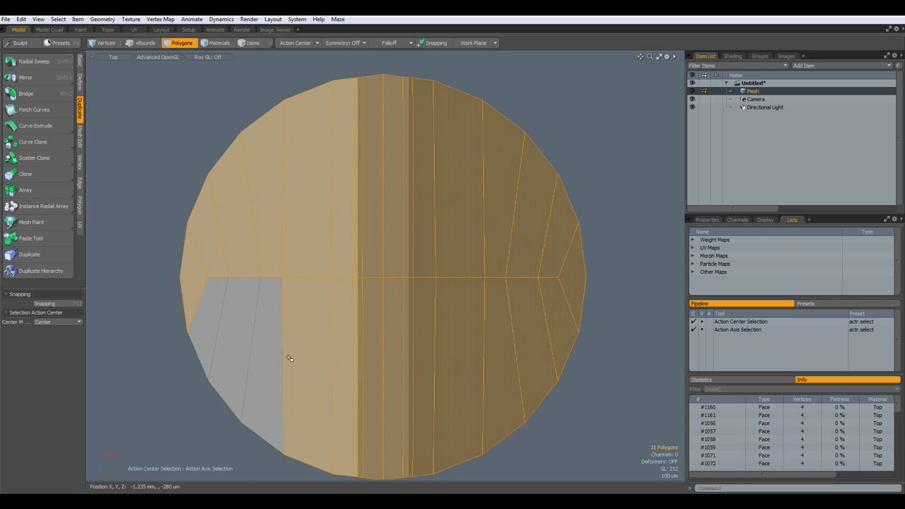
key(b)
click(384, 335)
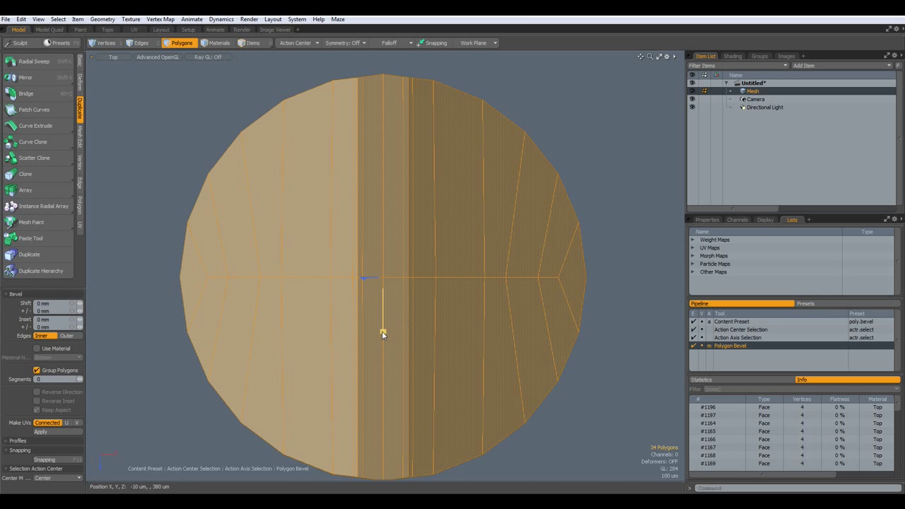
drag(382, 331, 393, 331)
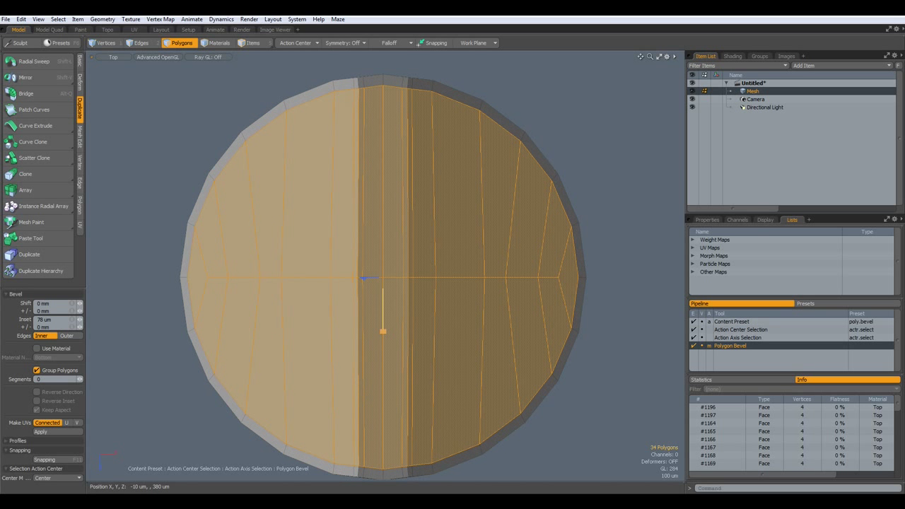
key(q)
click(631, 185)
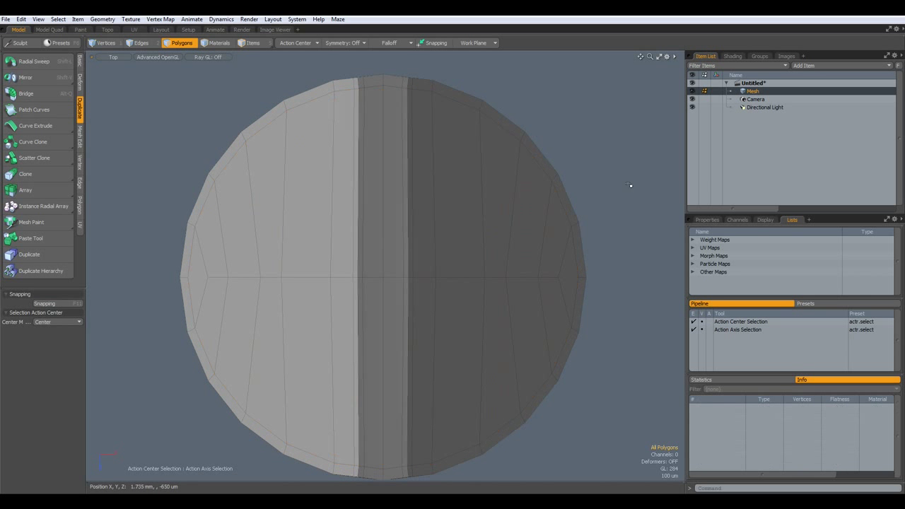
In the right view, lay a linear falloff across the tip's full width along its top edge, using the Linear shape preset
key(ctrl+space)
click(650, 157)
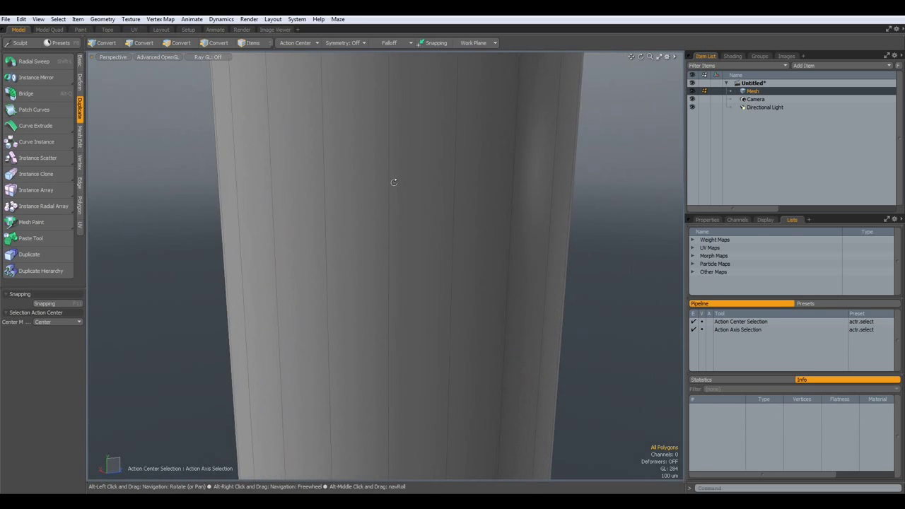
alt+drag(396, 185, 259, 309)
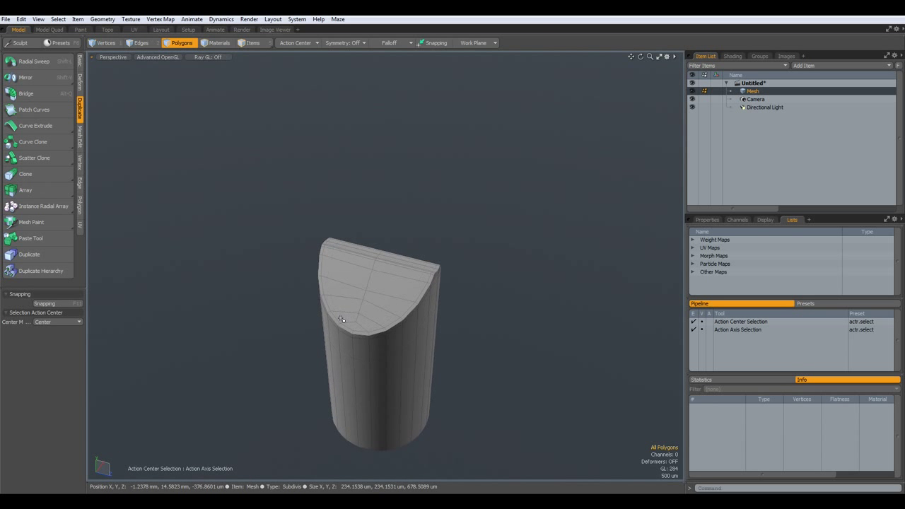
alt+drag(374, 302, 406, 282)
key(KP_1)
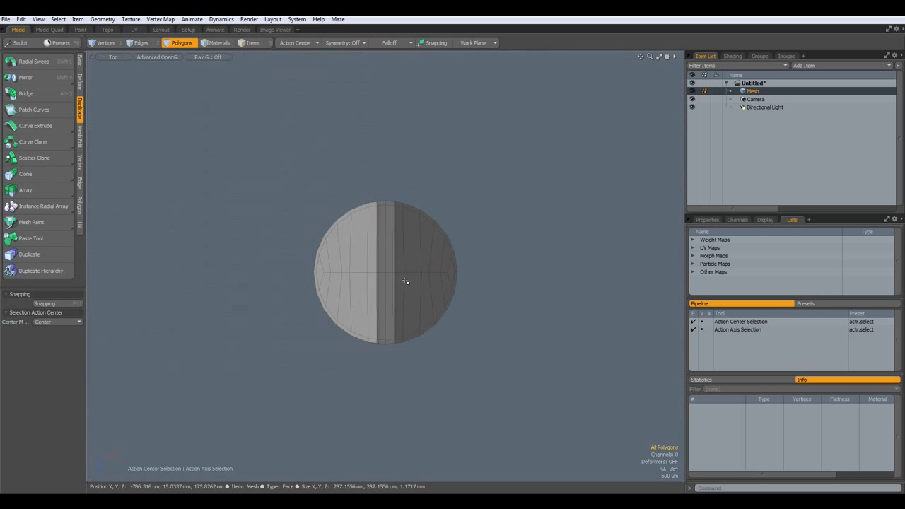
key(KP_2)
key(KP_3)
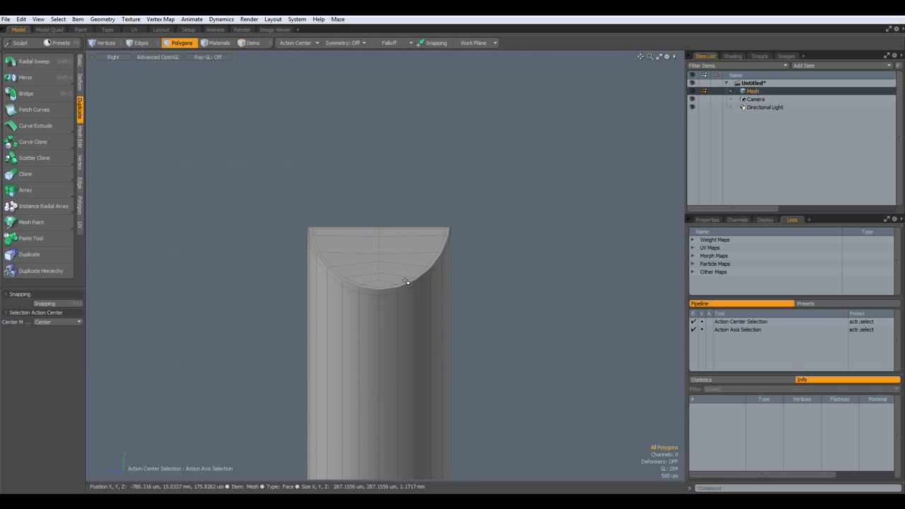
scroll(408, 229, up, 4)
alt+drag(407, 287, 467, 272)
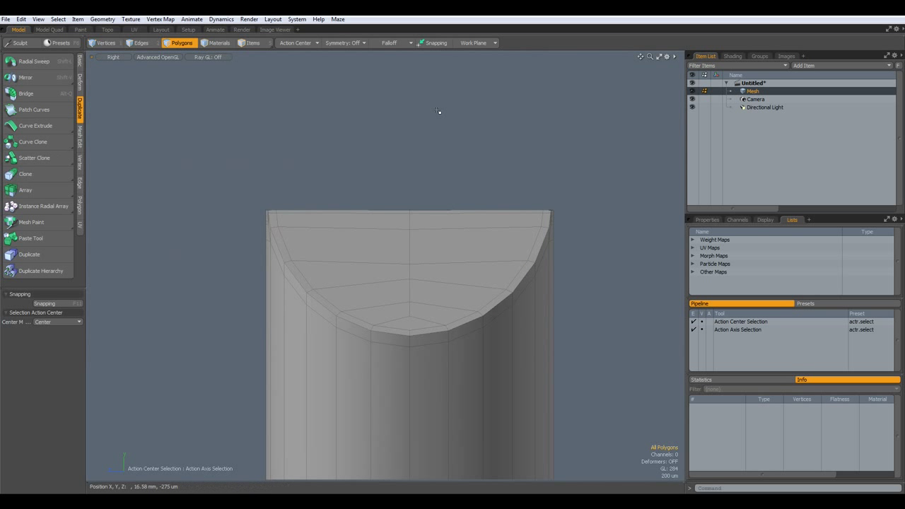
click(393, 43)
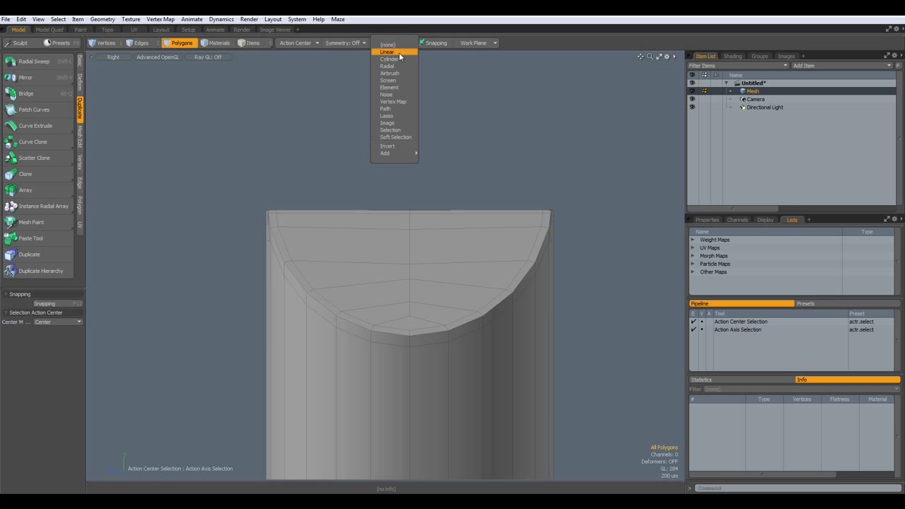
click(397, 52)
drag(265, 206, 554, 203)
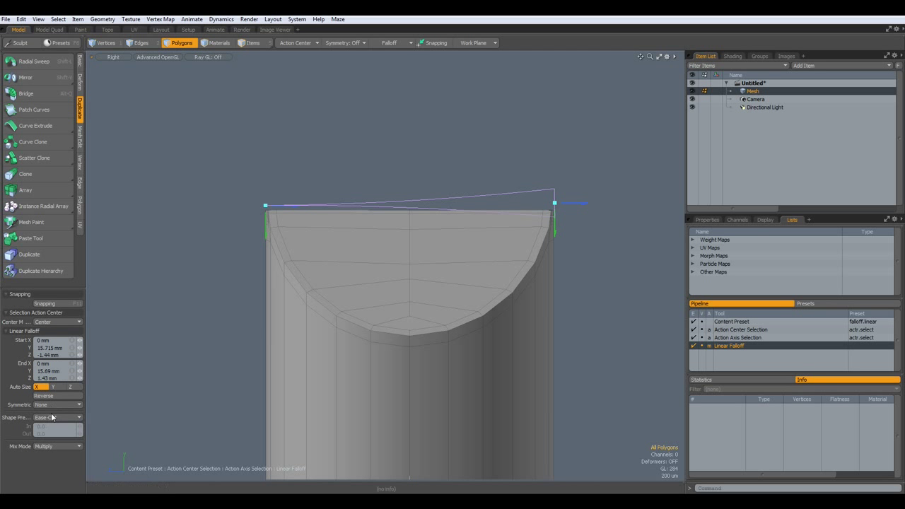
click(51, 416)
click(48, 407)
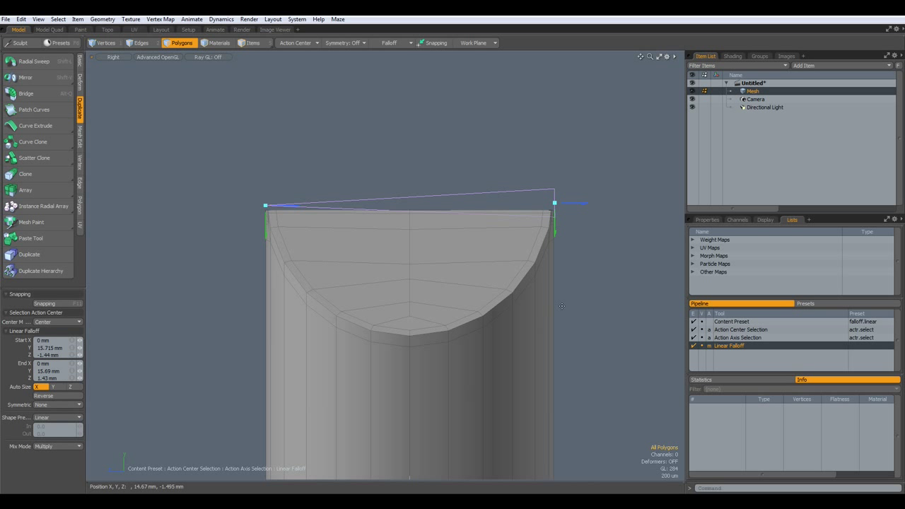
Move the tip 1.655 mm downward through the falloff to shear its top into a sideways slant, and preview it subdivided
key(w)
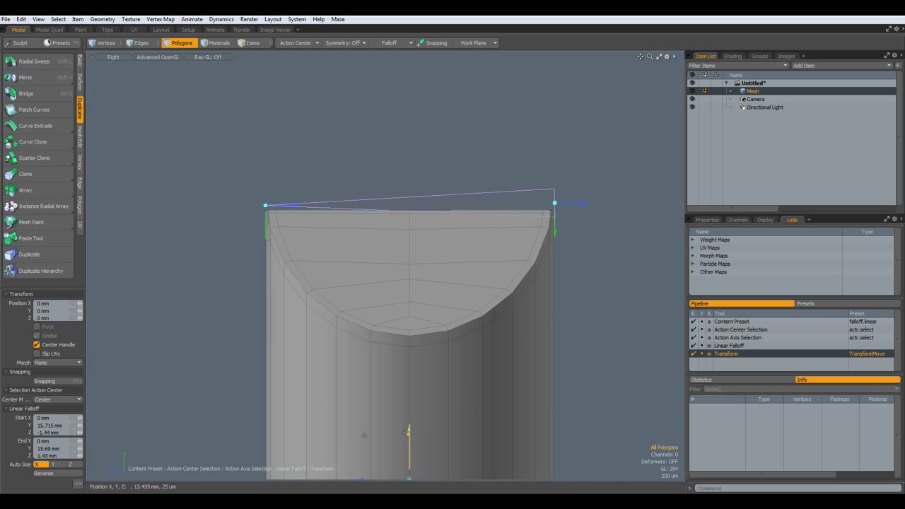
drag(409, 431, 409, 508)
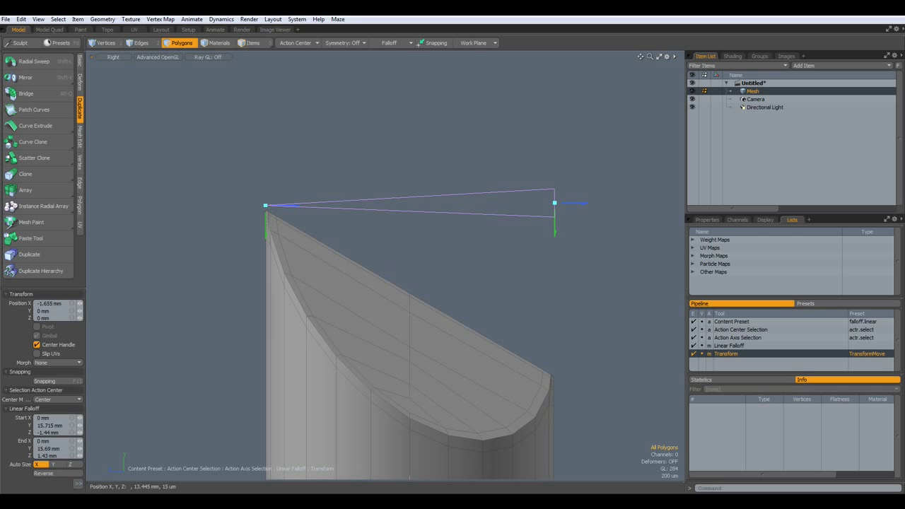
key(space)
scroll(588, 332, down, 3)
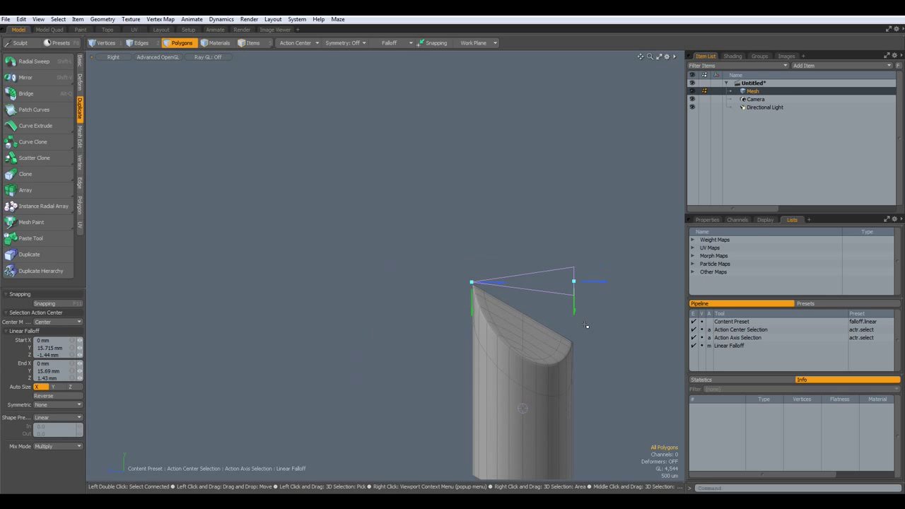
scroll(586, 329, up, 2)
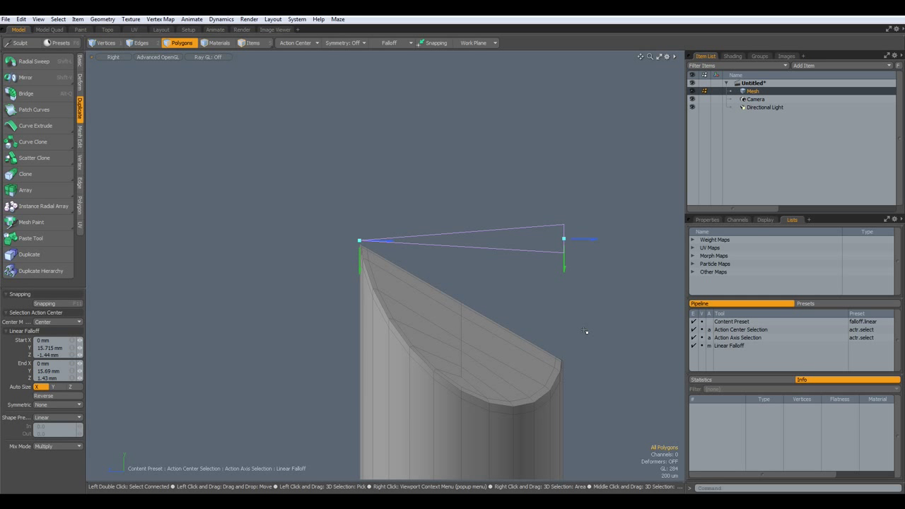
Drop the linear falloff and Selection action center, and bring the hidden body and neck back into view
key(space)
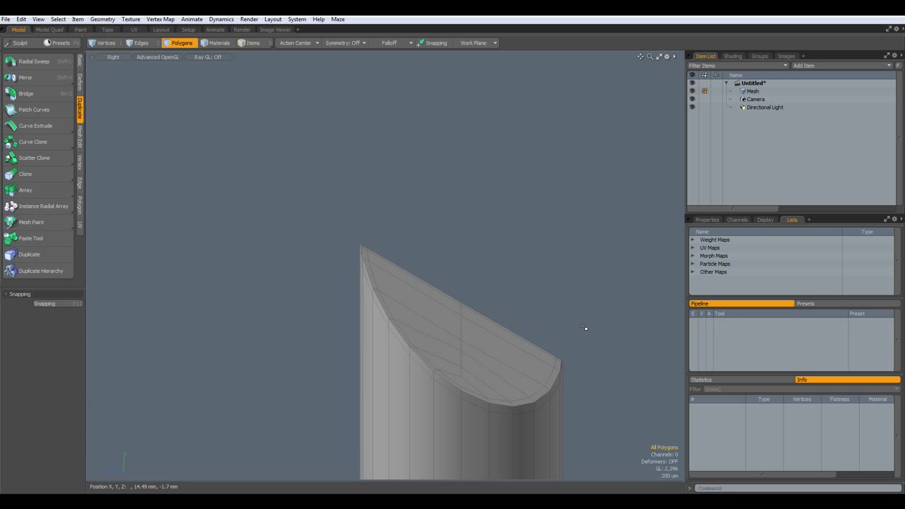
scroll(586, 330, down, 3)
scroll(462, 280, down, 5)
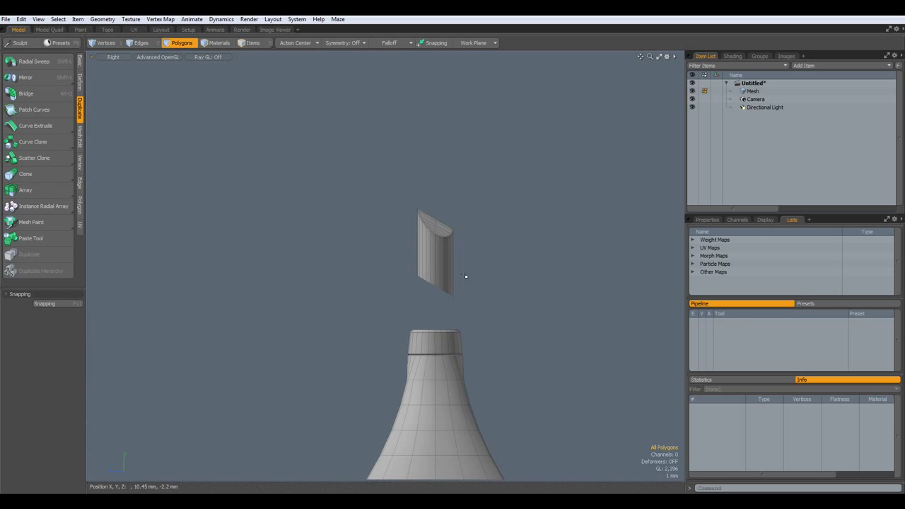
alt+drag(470, 356, 449, 283)
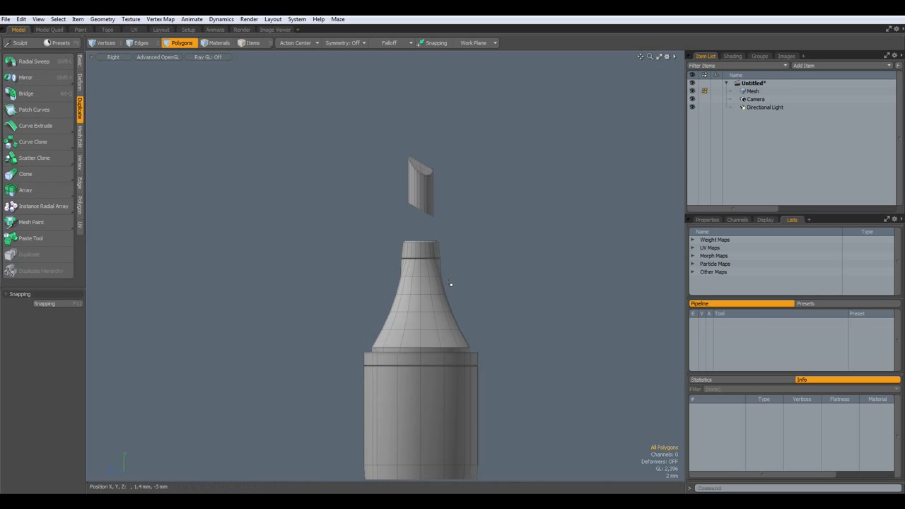
Select the whole tip and rotate it -90° around Y in the top view
double_click(422, 186)
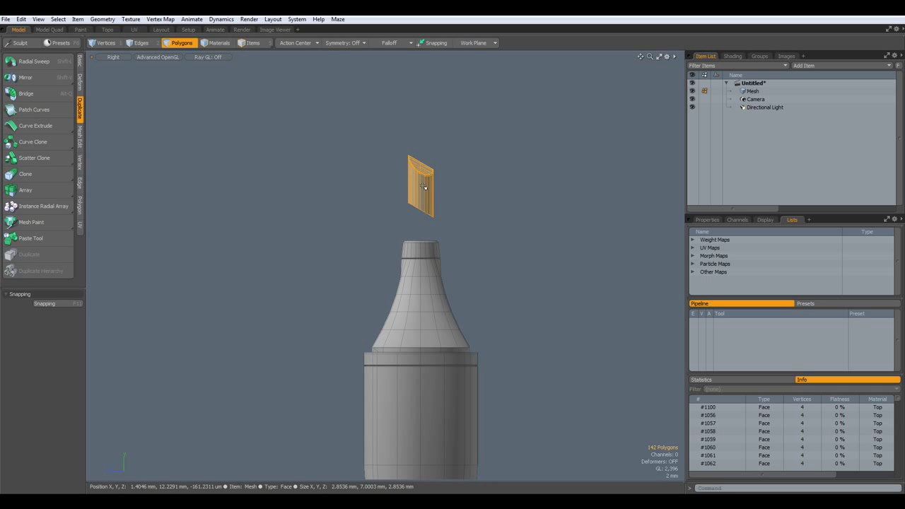
key(KP_1)
scroll(380, 208, up, 4)
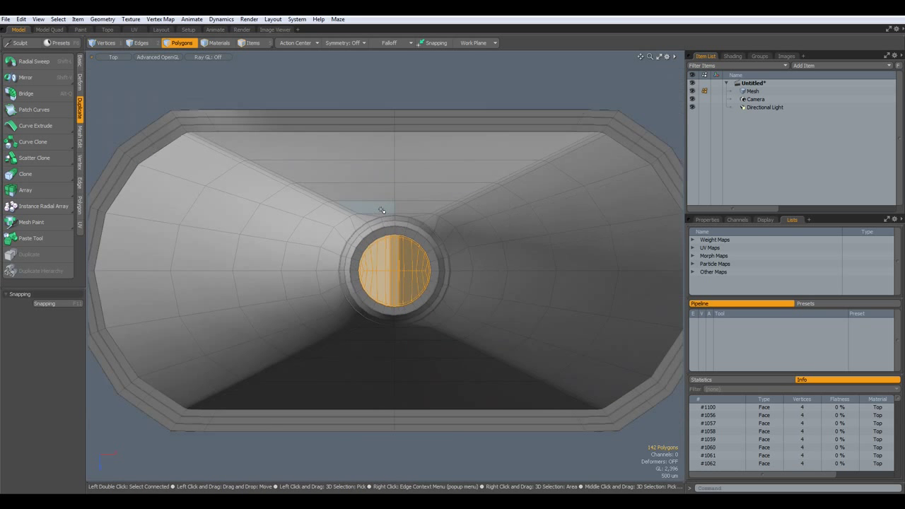
key(e)
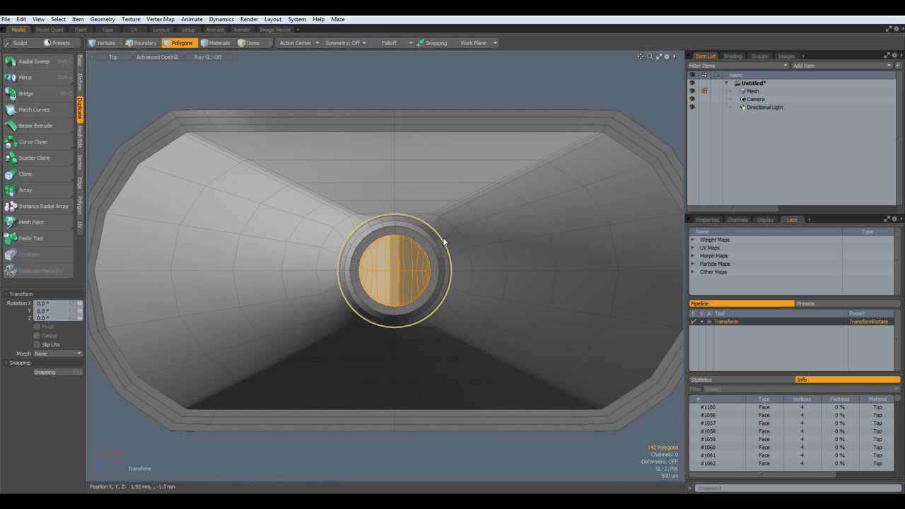
drag(442, 245, 417, 315)
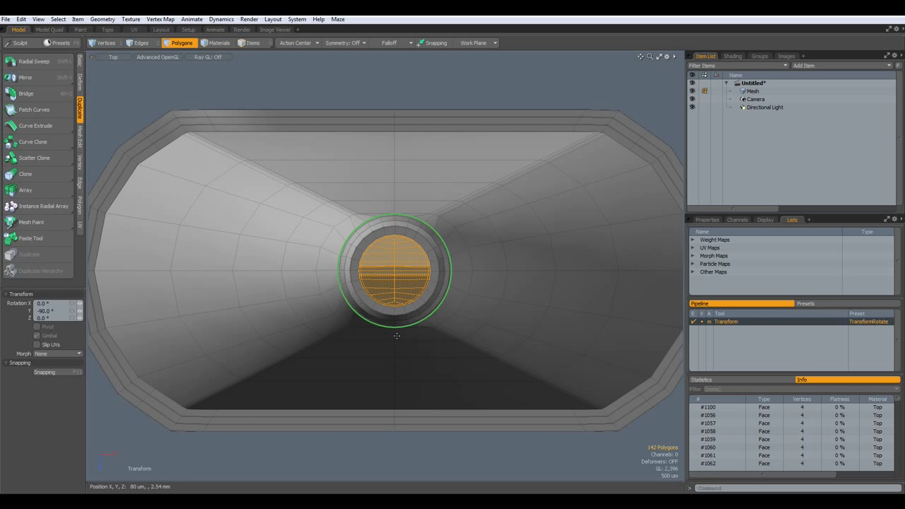
key(space)
scroll(399, 395, down, 5)
click(412, 397)
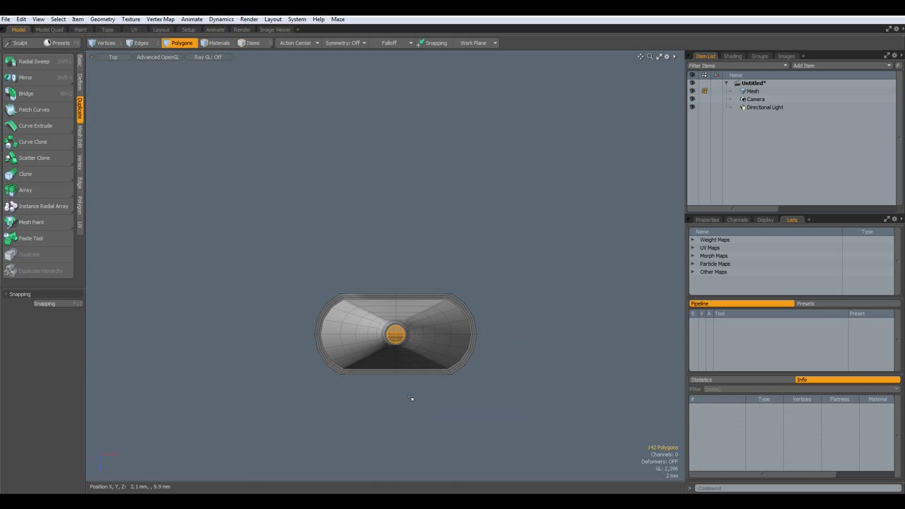
Select all of the tip's polygons in the perspective view and assign them a new material named Felt
mouse_move(384, 417)
alt+mouse_down()
mouse_move(400, 369)
mouse_move(460, 396)
mouse_move(464, 262)
alt+mouse_up()
key(ctrl+space)
click(417, 382)
key(3)
double_click(421, 205)
click(421, 206)
double_click(421, 206)
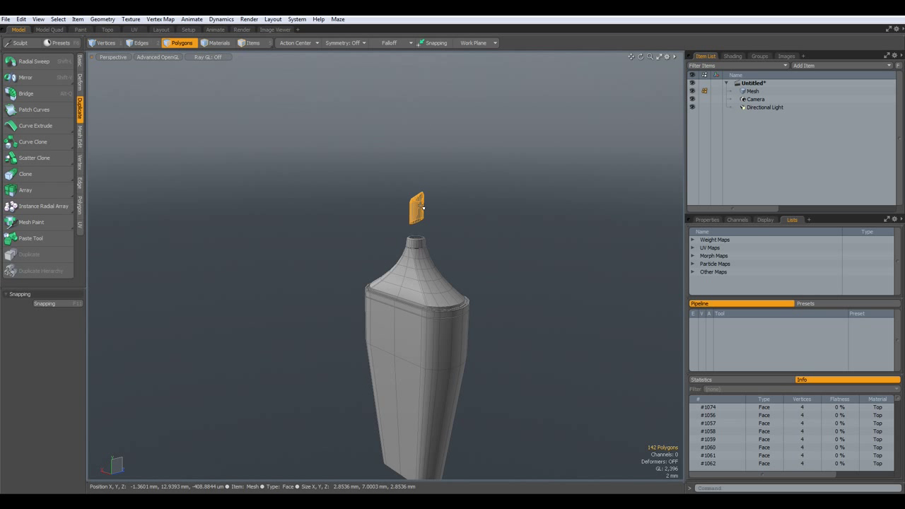
key(m)
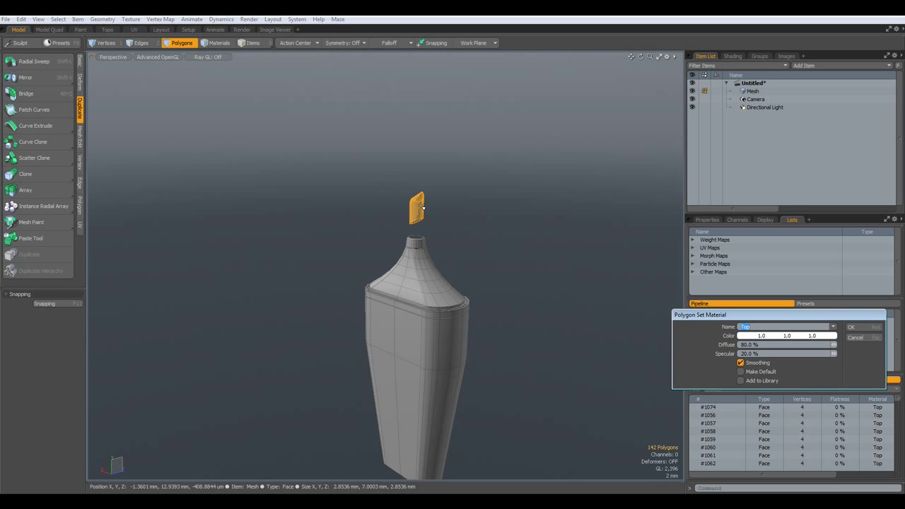
key(Return)
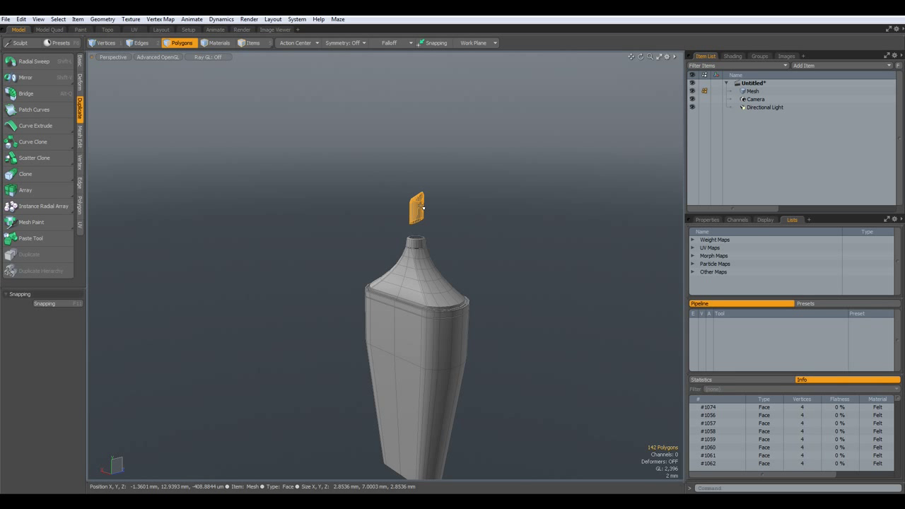
Lower the tip along Y until its base sits inside the neck's opening, and deselect it
scroll(422, 207, up, 3)
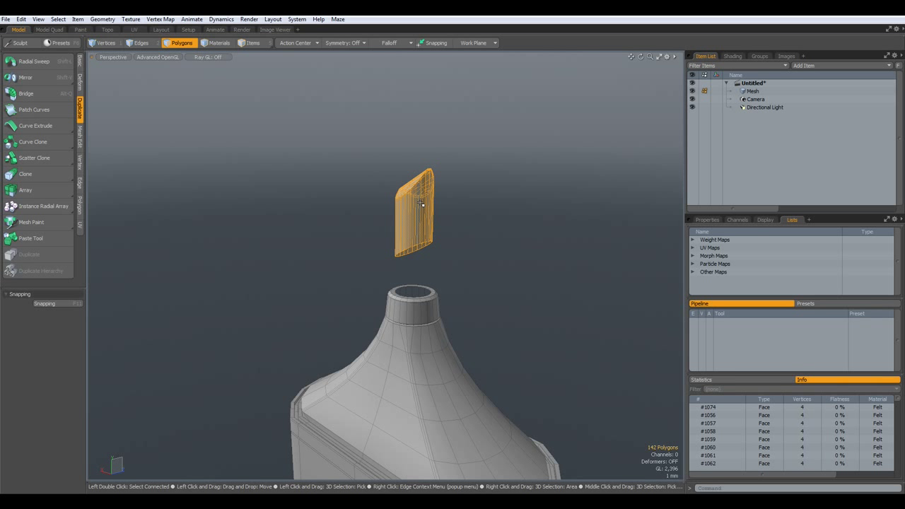
key(w)
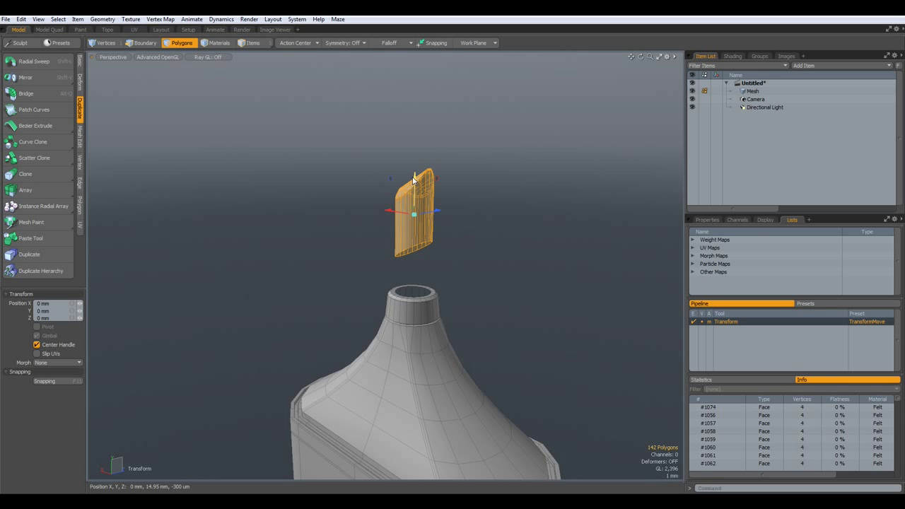
drag(415, 181, 413, 263)
key(q)
click(518, 318)
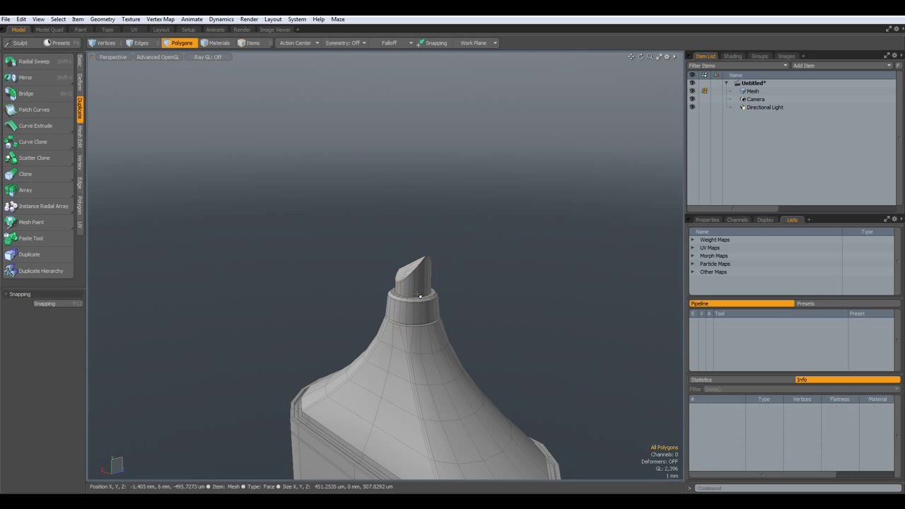
Turn on subdivision for the marker and check the tip's fit in the neck up close
alt+drag(519, 317, 412, 287)
scroll(412, 287, up, 4)
scroll(412, 288, up, 2)
key(Tab)
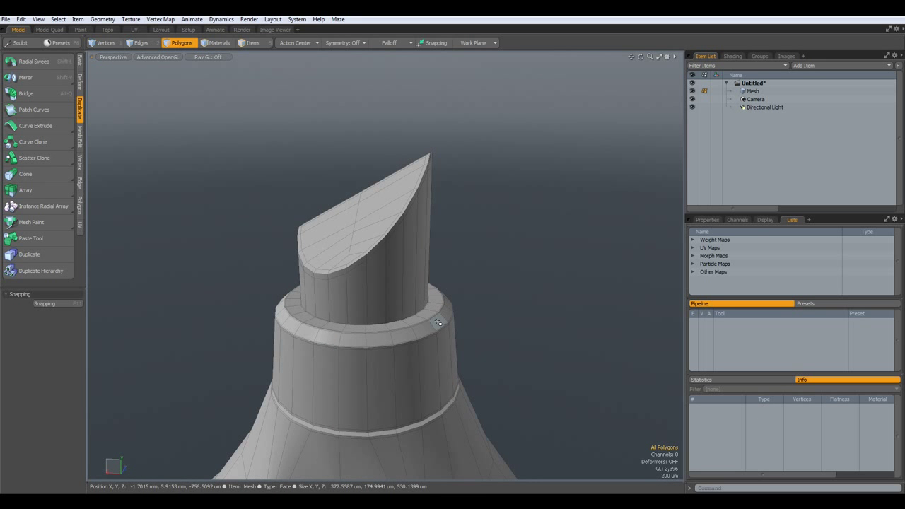
scroll(451, 307, down, 6)
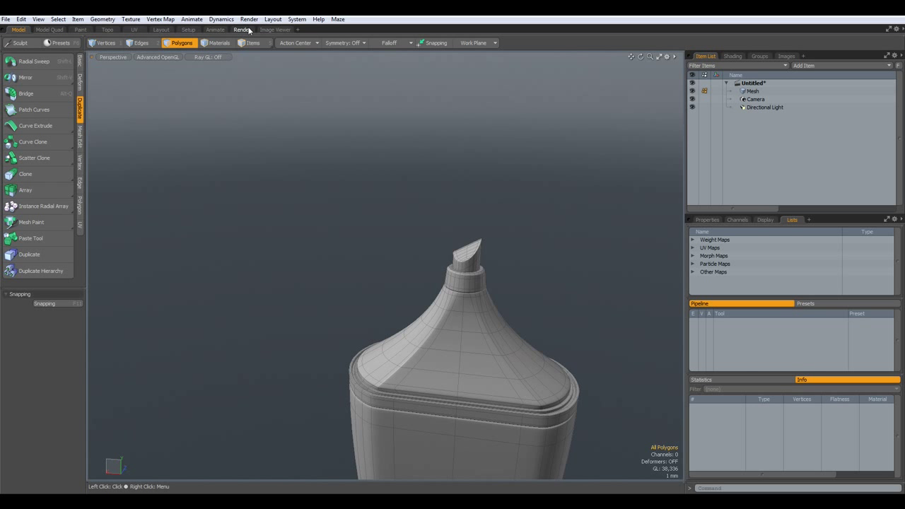
Frame the marker in the render preview and apply the Yellow Low Gloss preset to the Felt material
click(248, 30)
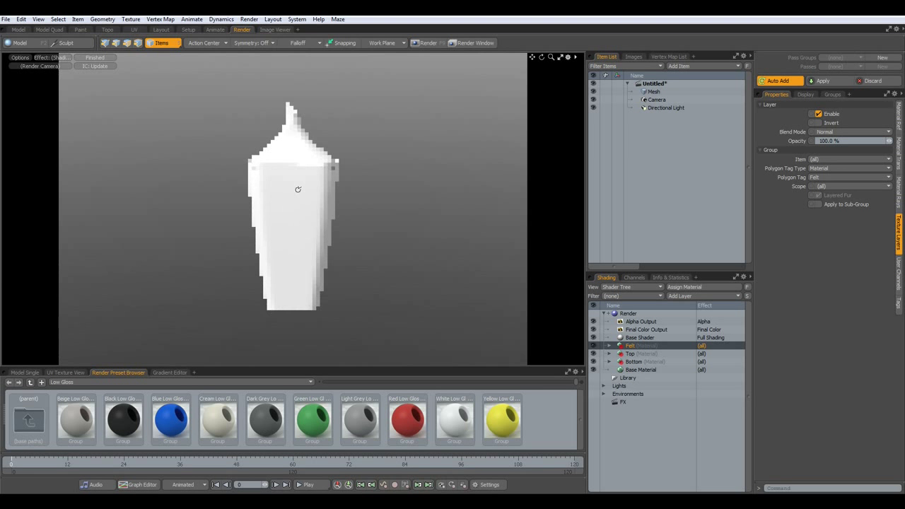
scroll(297, 172, up, 4)
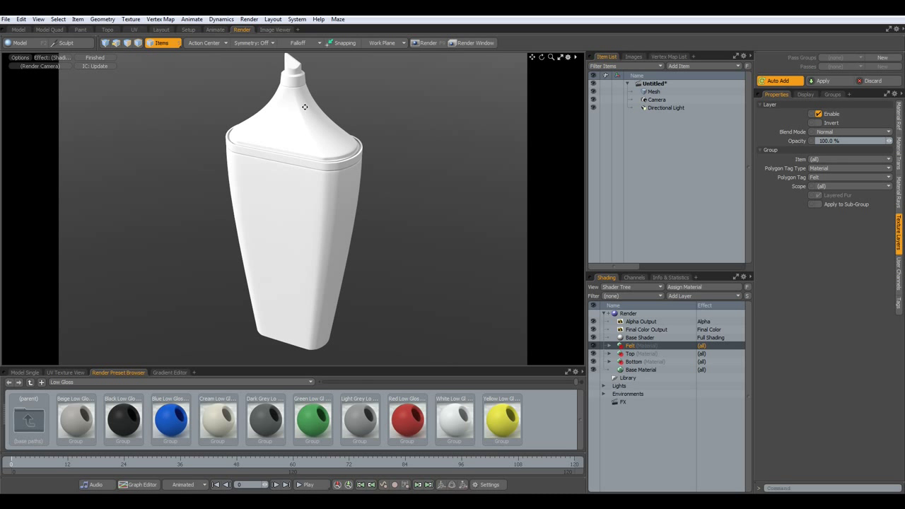
alt+shift+drag(306, 107, 323, 147)
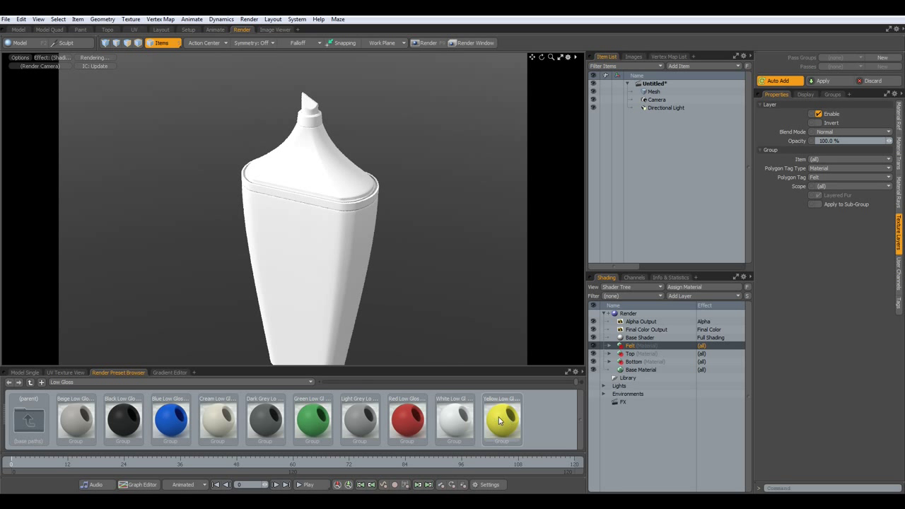
drag(504, 420, 638, 349)
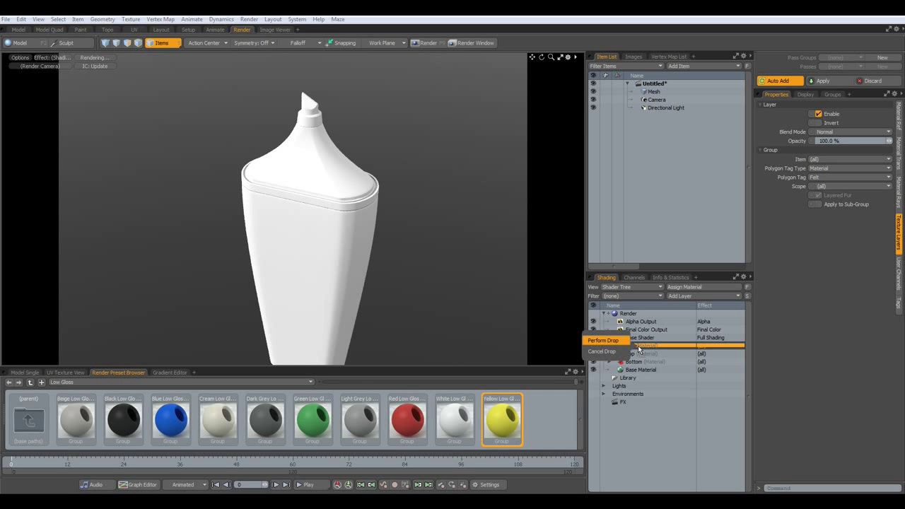
From the Satin Finish presets, apply the yellow one to the Bottom material and the black one to the Top material
double_click(29, 421)
double_click(467, 423)
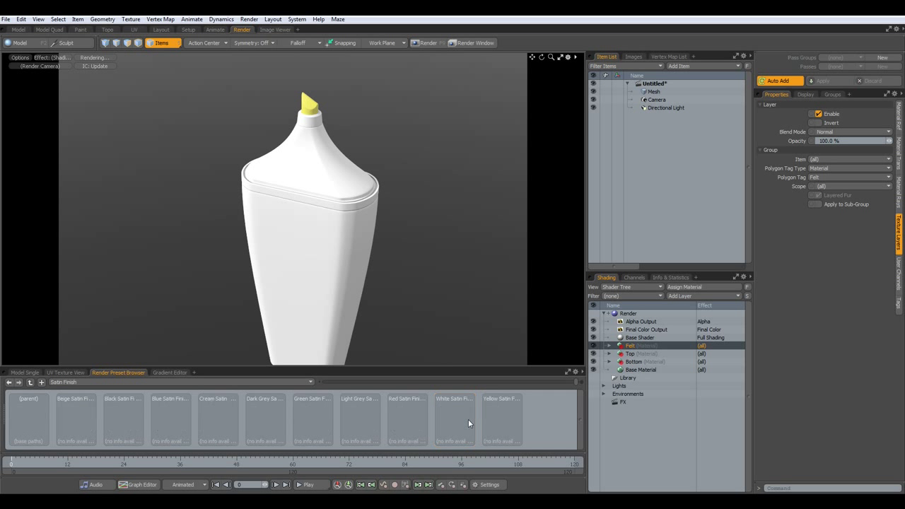
drag(503, 420, 633, 366)
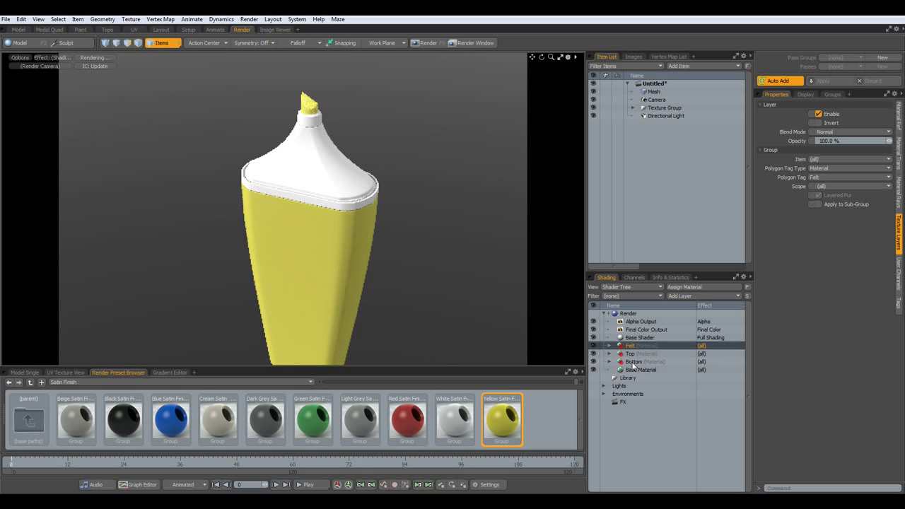
drag(126, 424, 635, 356)
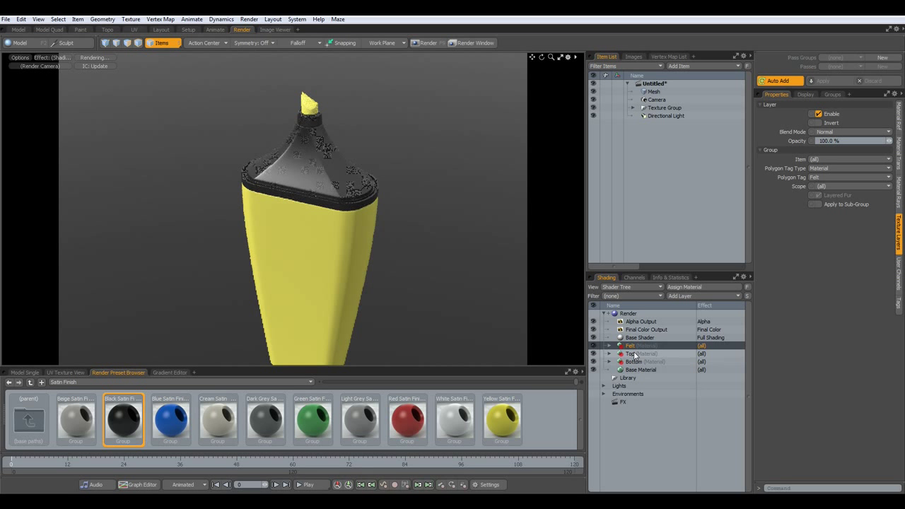
Add the Orange Blue Lights 01 studio environment preset to the scene
click(161, 30)
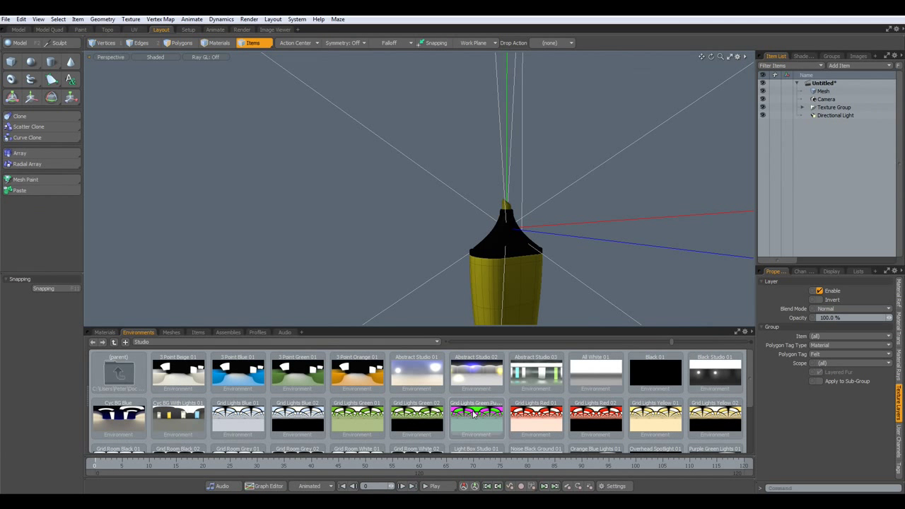
scroll(473, 414, down, 3)
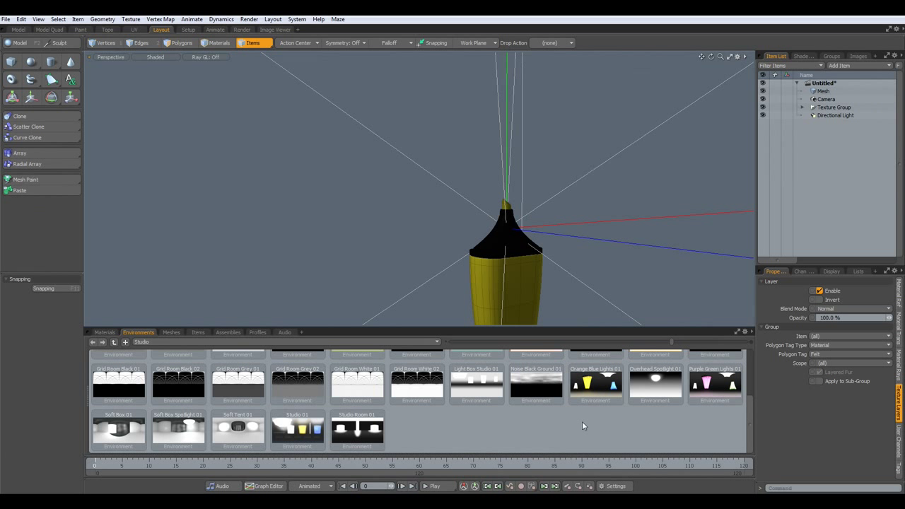
drag(597, 385, 467, 224)
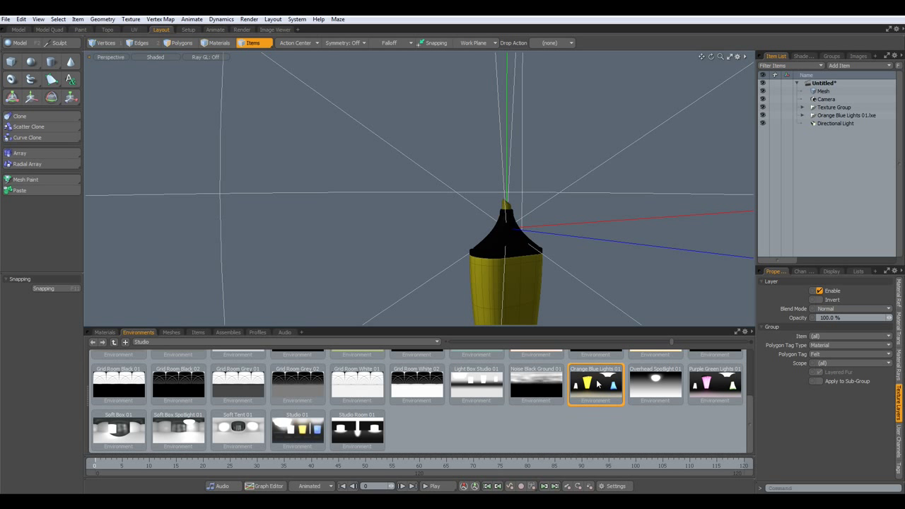
Set the render frame's width and height to 888 pixels each
click(242, 30)
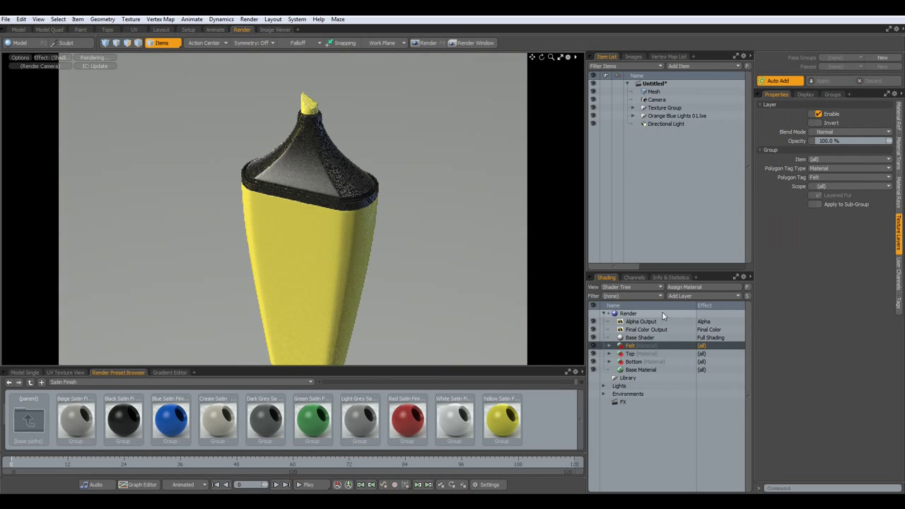
click(628, 315)
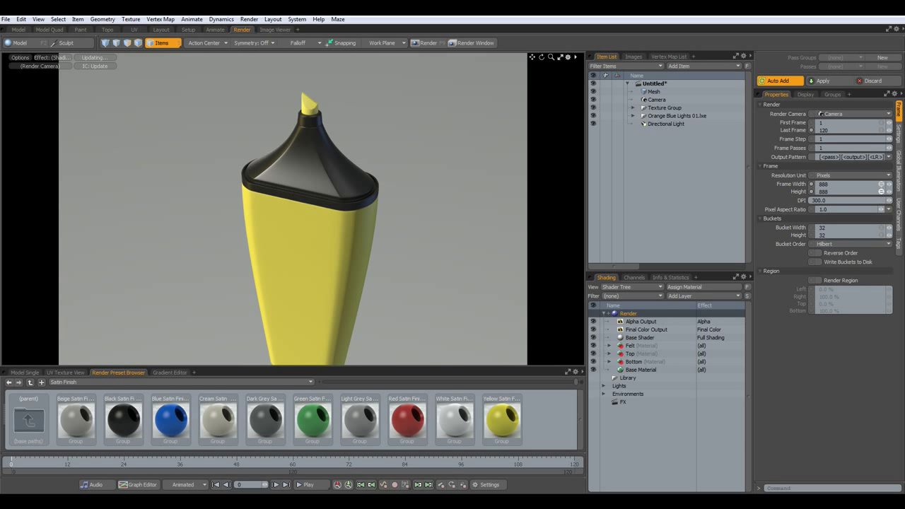
key(Return)
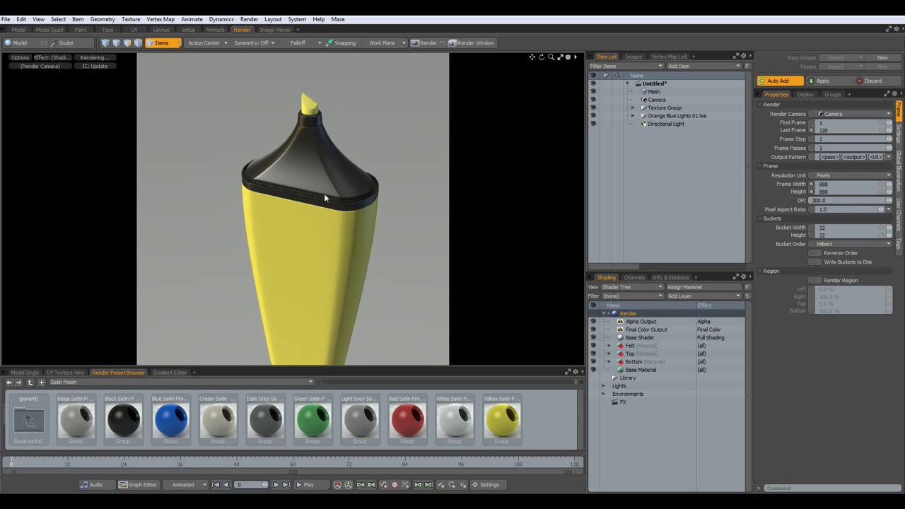
Frame a close-up of the marker's tip, neck and upper body, and start the final render
scroll(300, 176, up, 3)
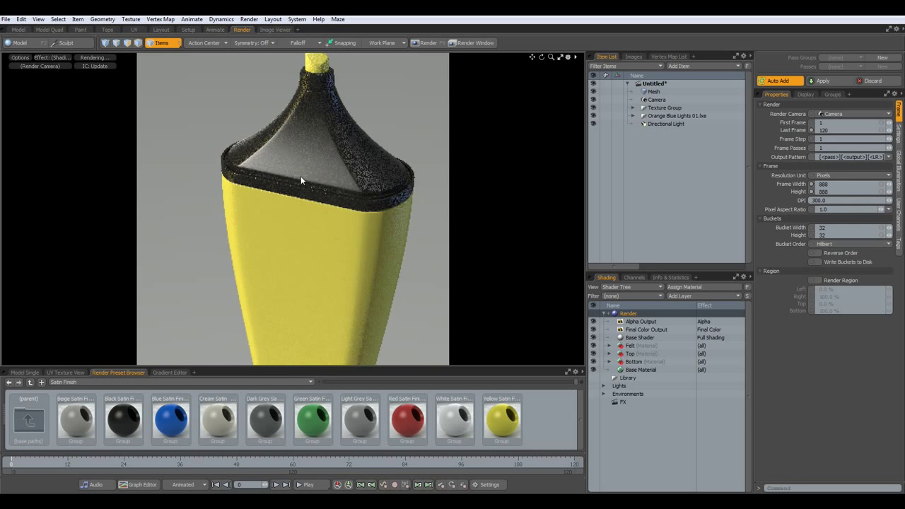
mouse_move(316, 128)
alt+shift+mouse_down()
mouse_move(313, 182)
mouse_move(295, 193)
alt+shift+mouse_up()
scroll(306, 183, up, 2)
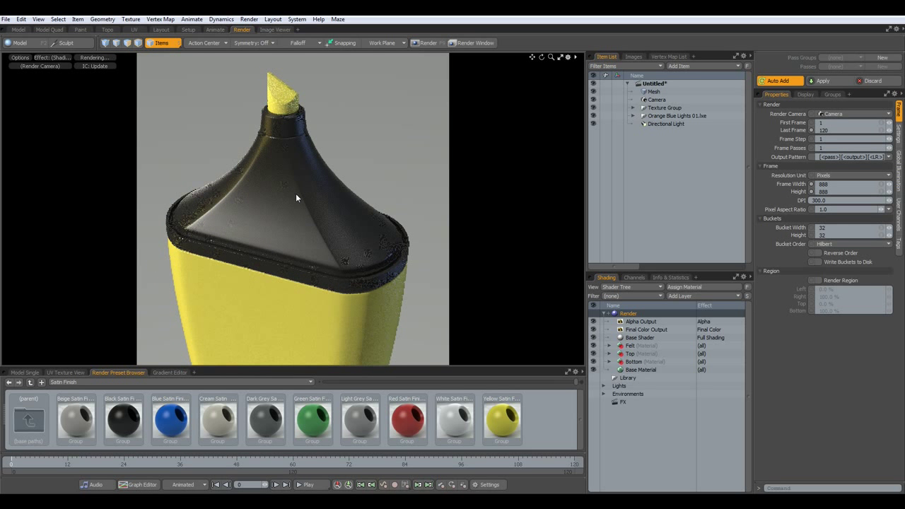
key(F9)
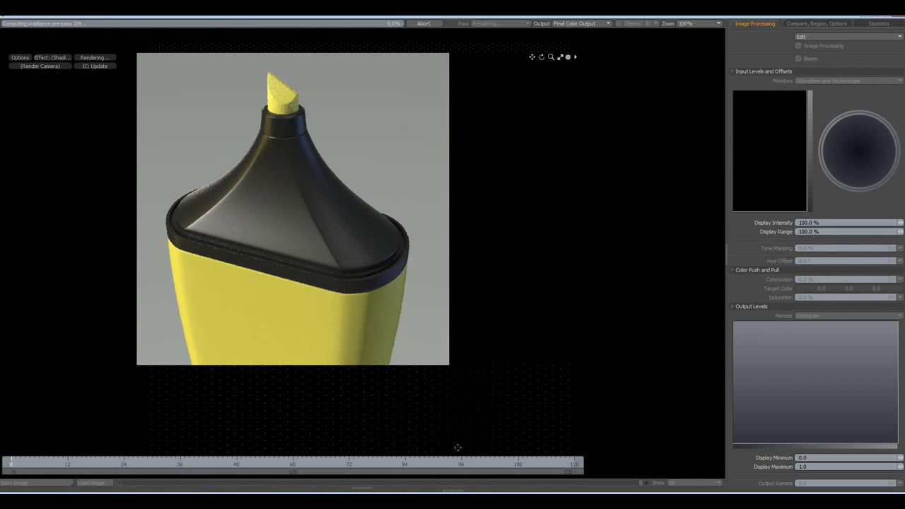